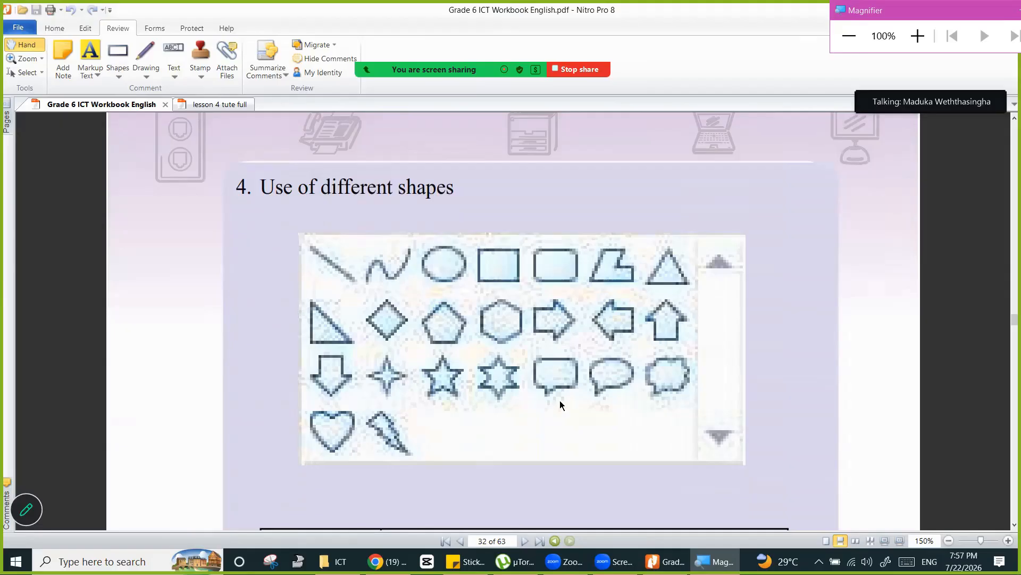
- Scroll through the workbook's section on using different shapes and the line and curve tool table
scroll(559, 402, down, 3)
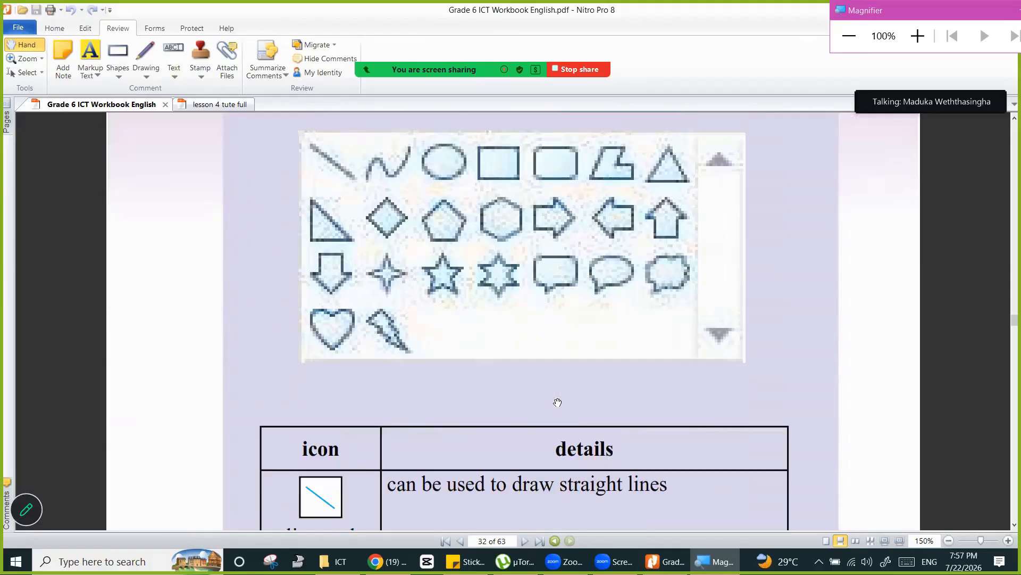
scroll(558, 403, down, 3)
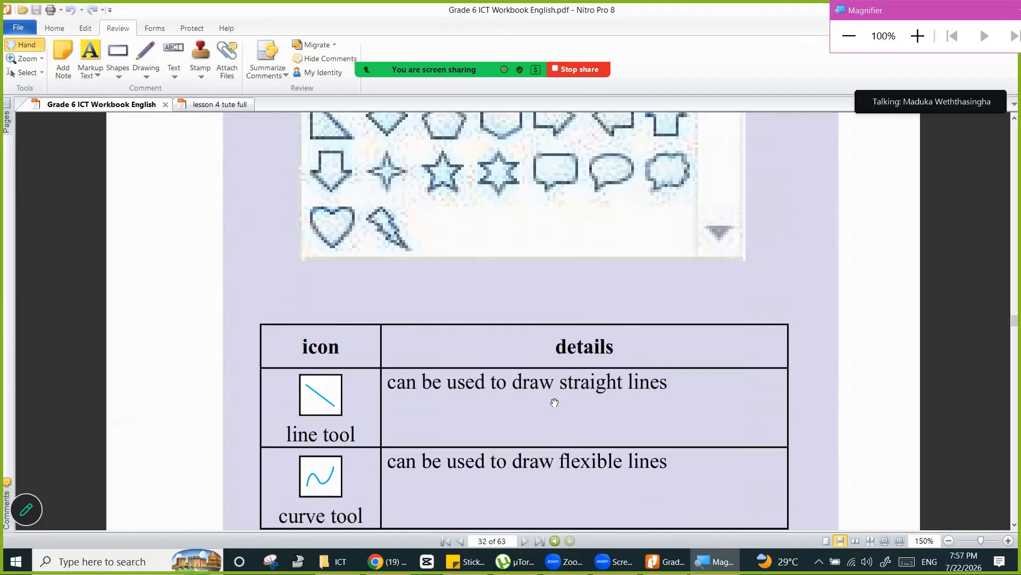
scroll(555, 403, down, 2)
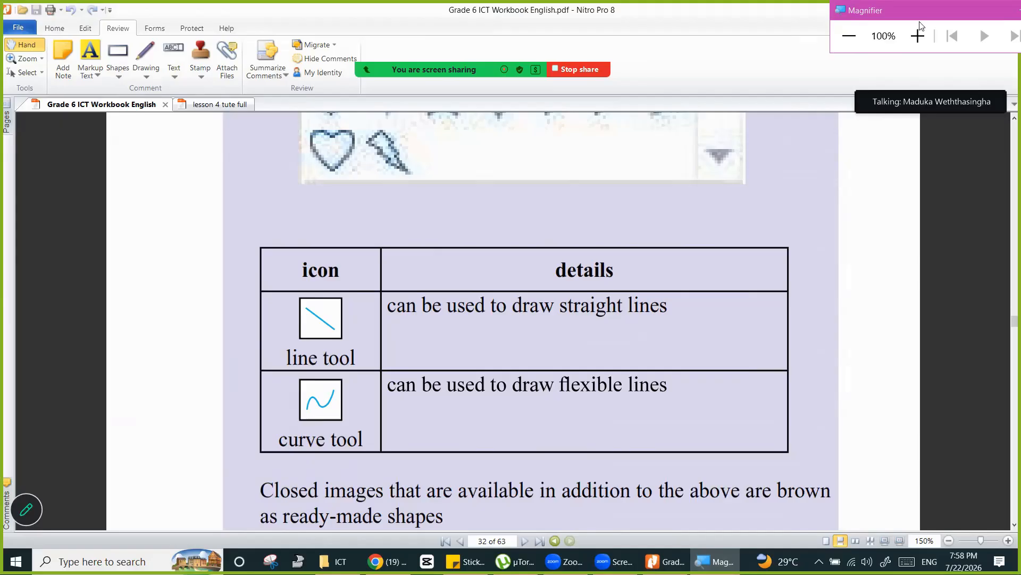
- Search the computer for paint and open the Paint app
click(919, 35)
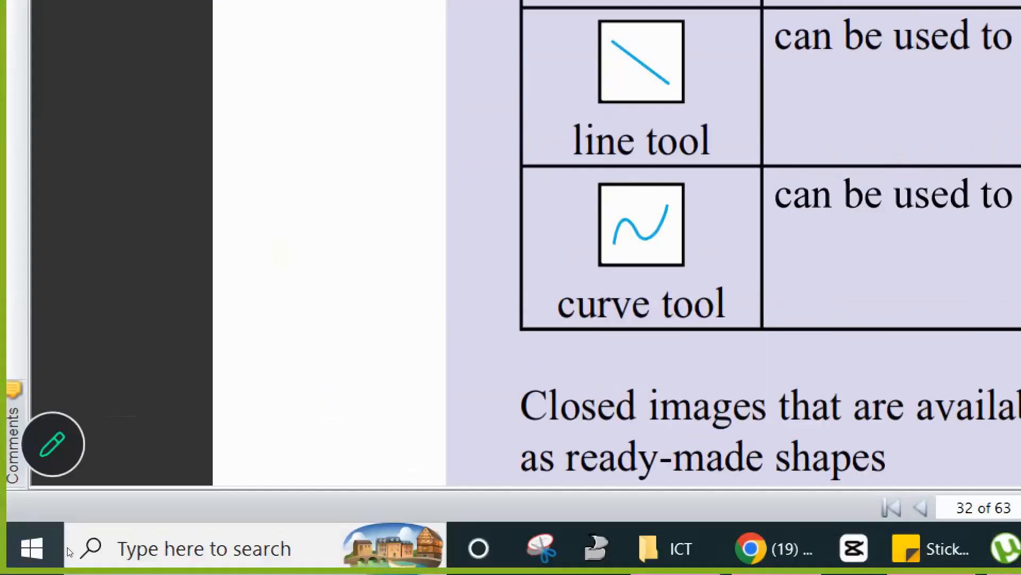
key(super+s)
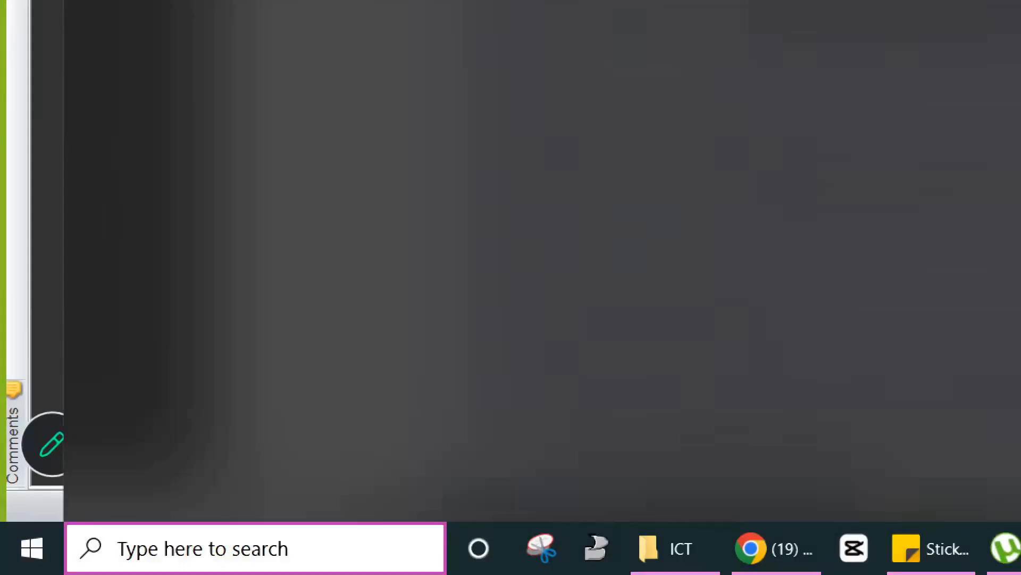
text(painy)
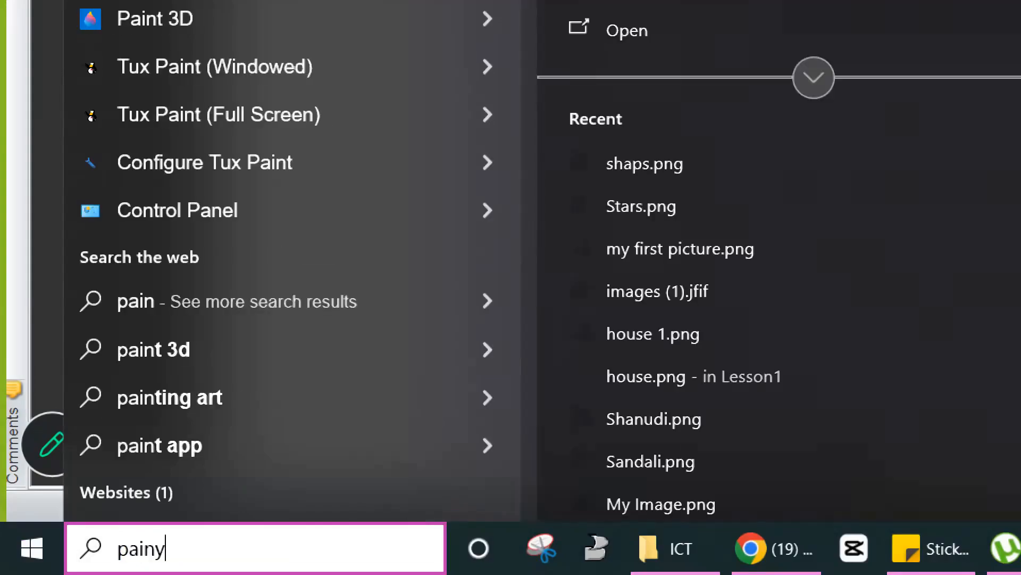
key(BackSpace)
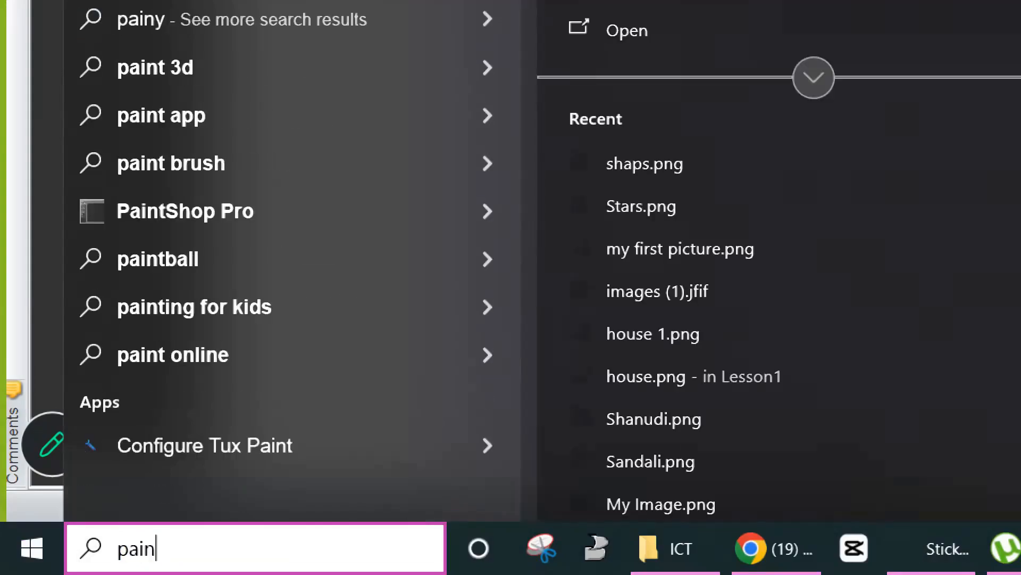
text(t)
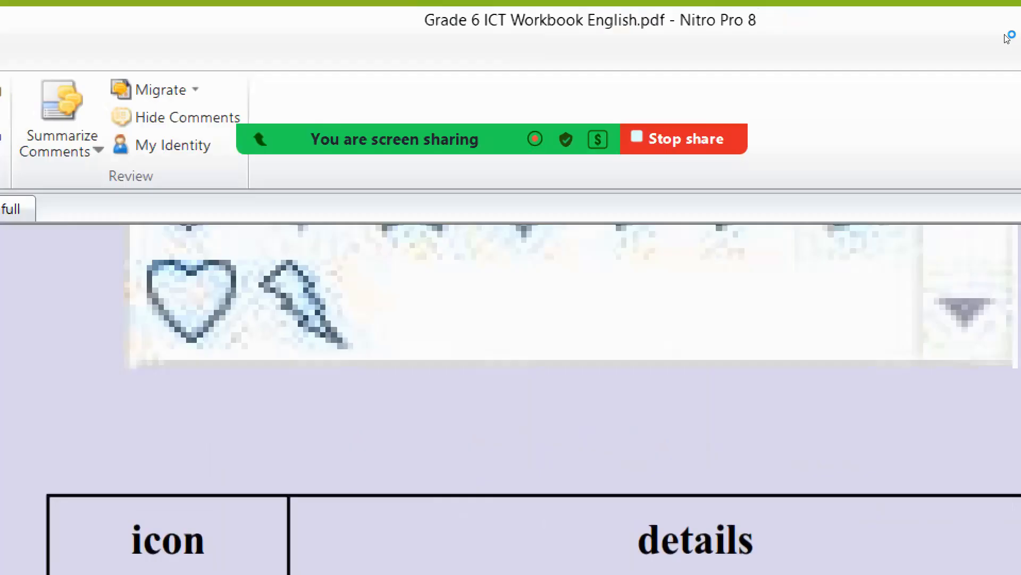
key(super+minus)
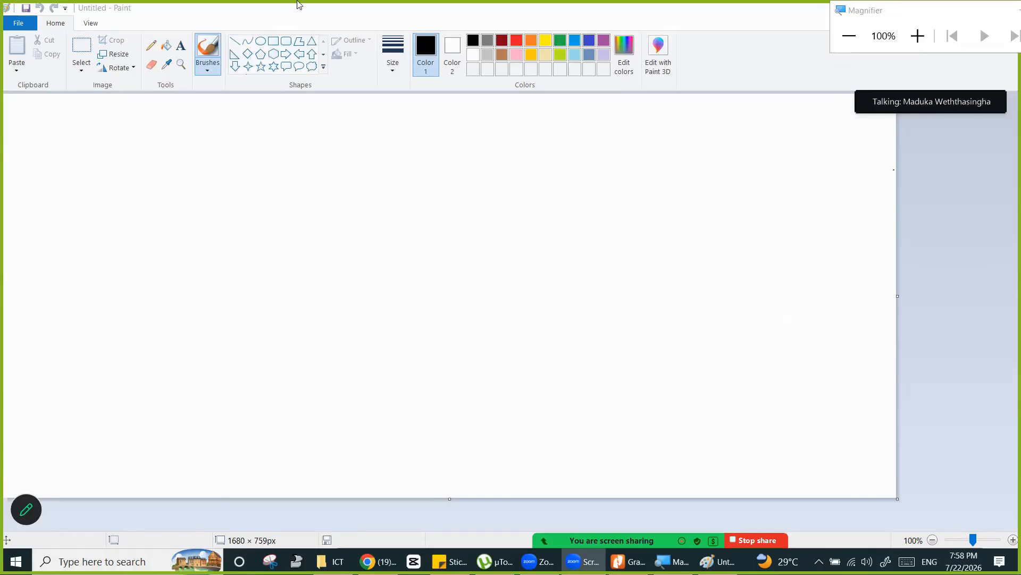
- Draw a large six-point star on the left side of the blank canvas
key(super+plus)
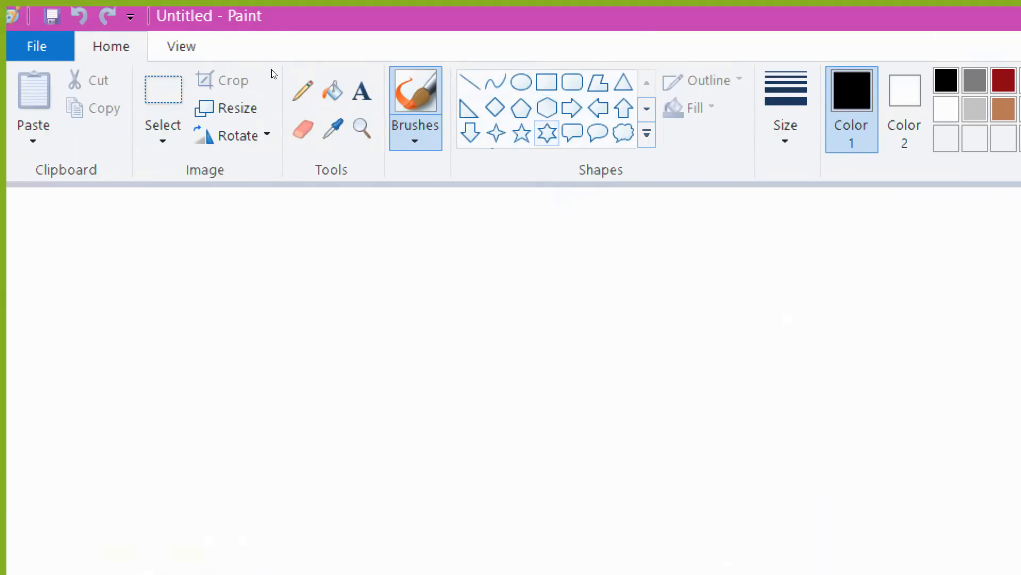
click(547, 133)
mouse_move(227, 244)
mouse_down()
mouse_move(364, 298)
mouse_move(452, 406)
mouse_move(450, 448)
mouse_up()
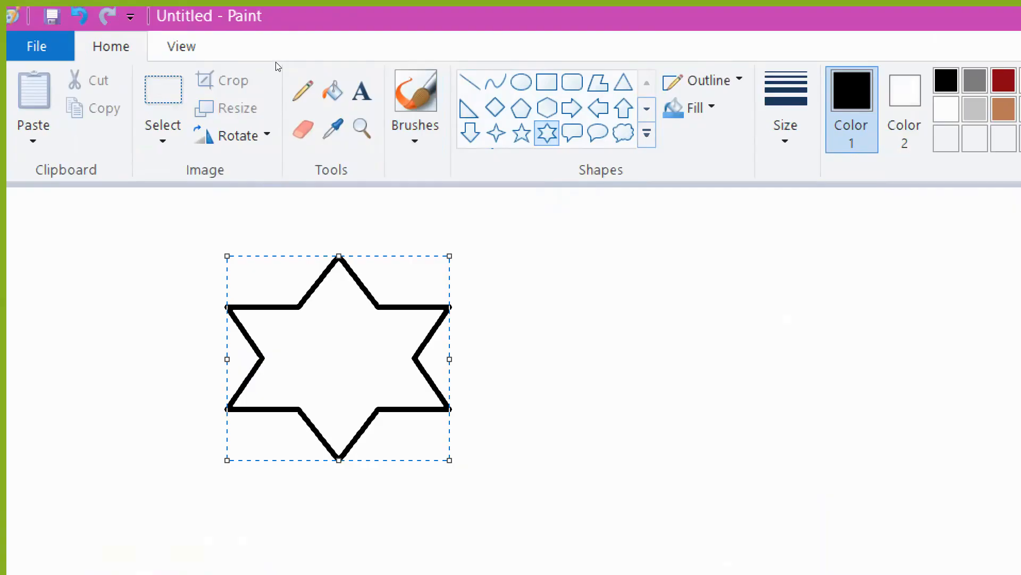
- Draw a second, smaller six-point star to the right of the first and nudge it slightly left
click(303, 208)
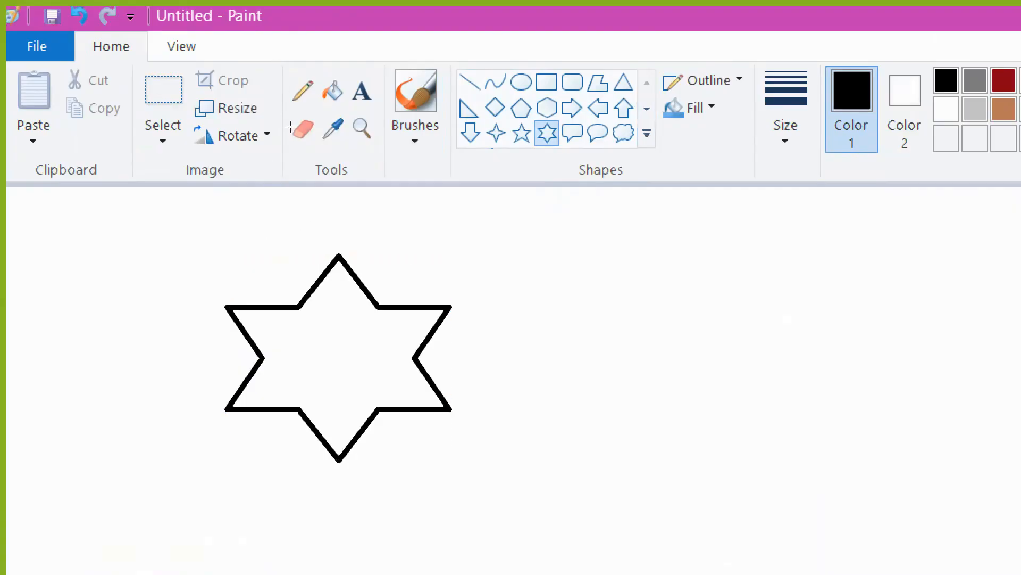
drag(582, 256, 766, 429)
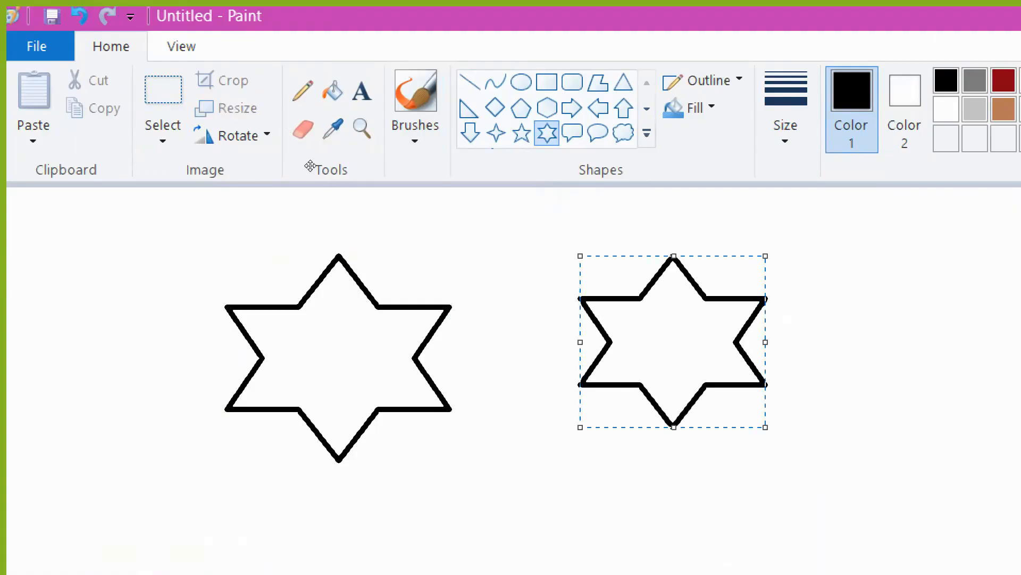
mouse_move(605, 322)
mouse_down()
mouse_move(529, 321)
mouse_move(516, 331)
mouse_move(587, 341)
mouse_up()
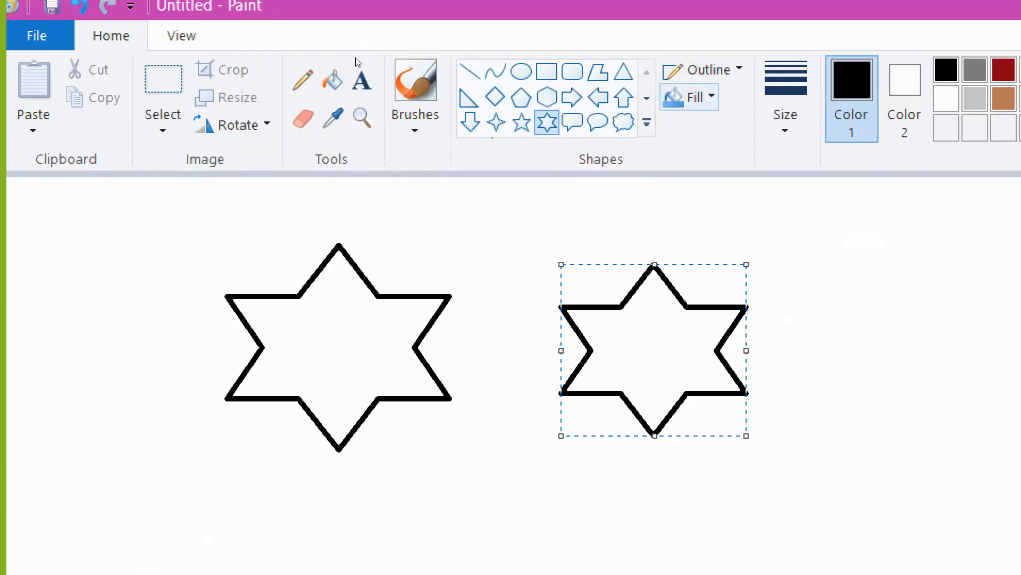
- Set the second star's outline style to Solid color
click(692, 97)
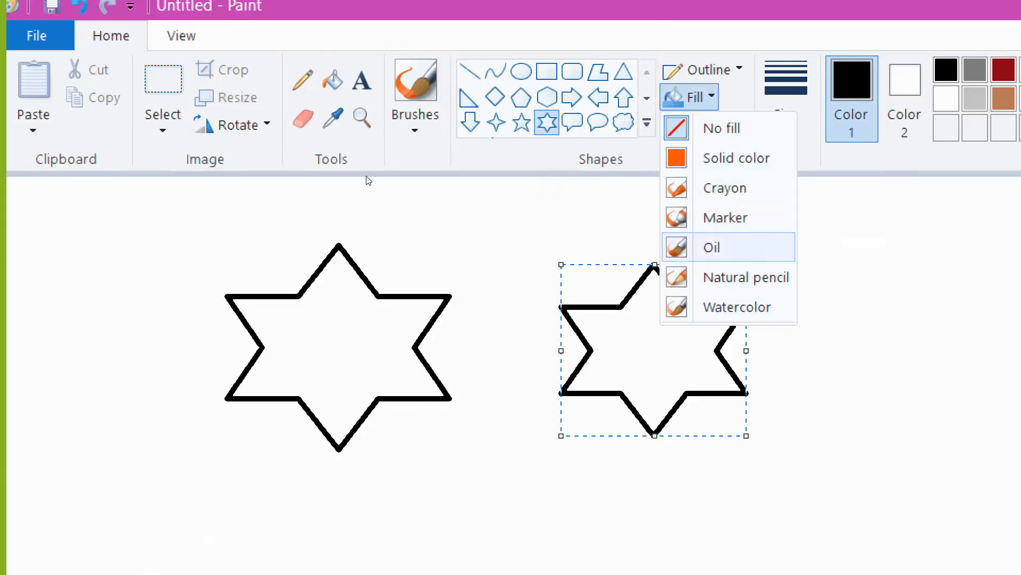
click(724, 71)
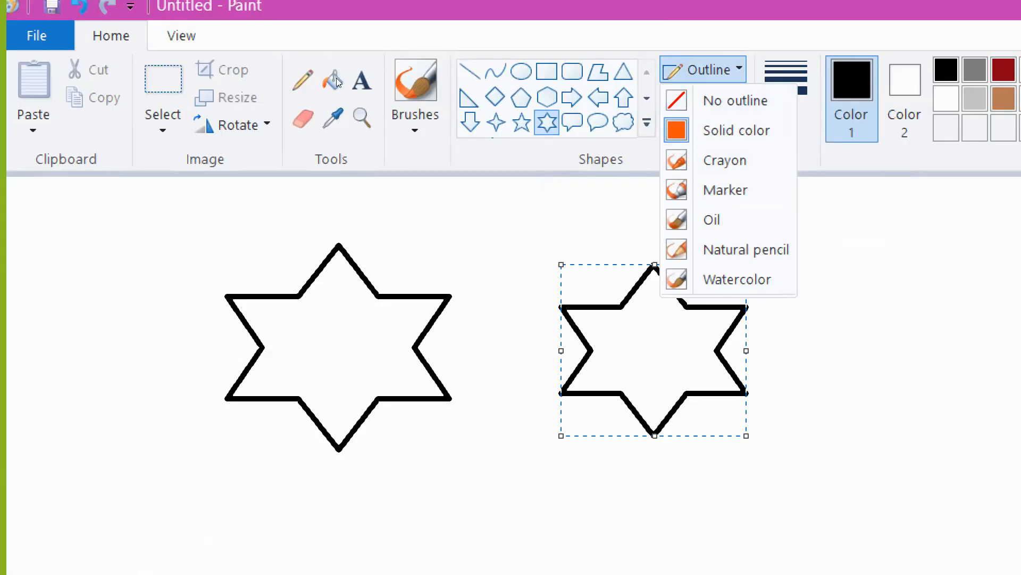
click(736, 131)
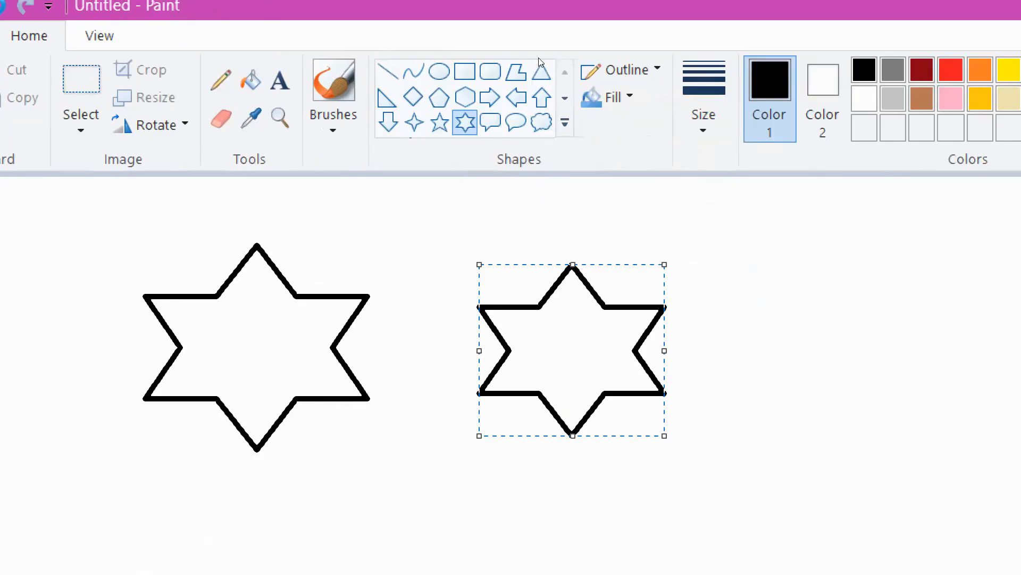
- Try yellow, blue and red as the second star's outline colour
click(1009, 70)
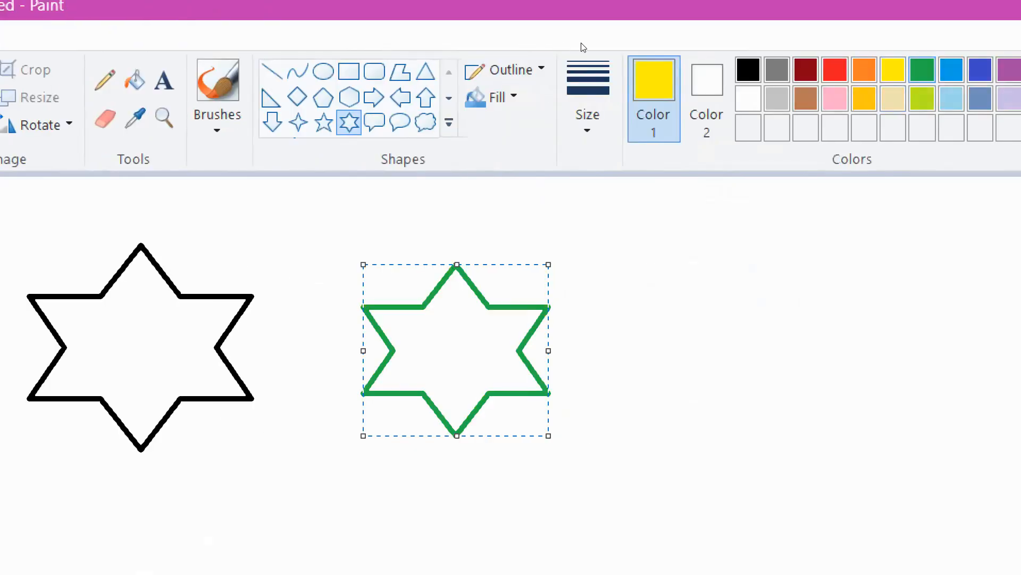
click(922, 71)
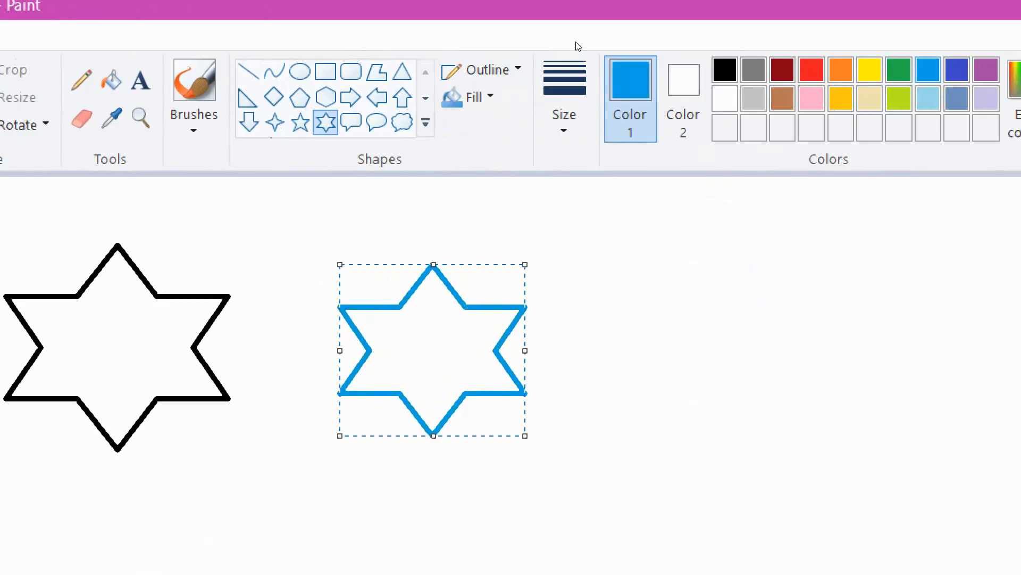
click(481, 70)
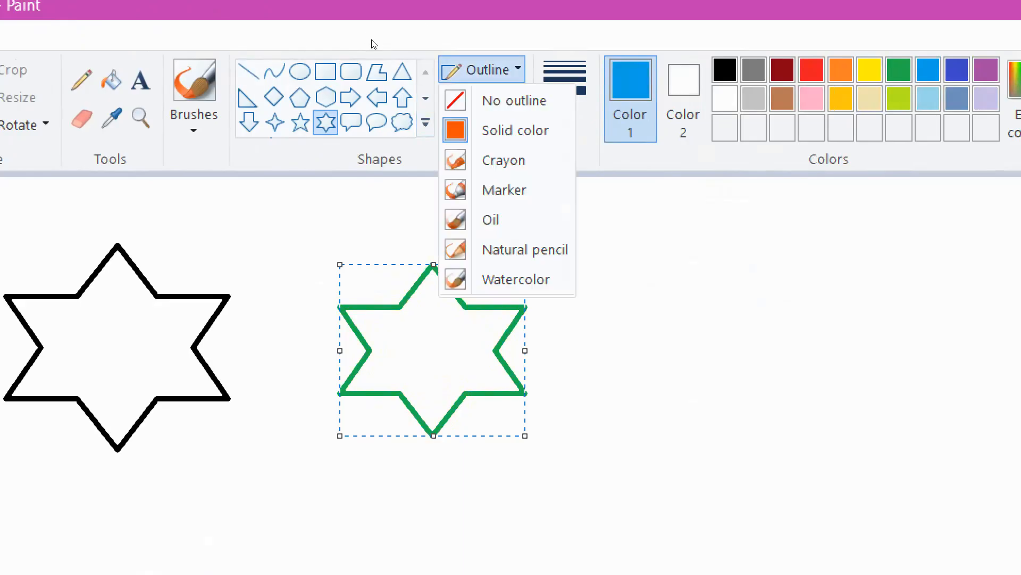
click(511, 131)
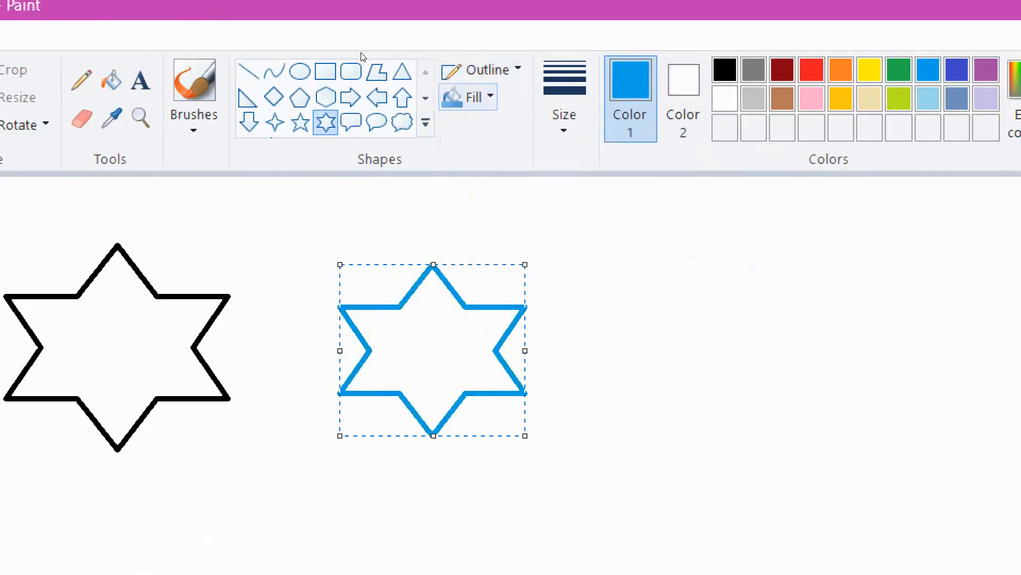
click(468, 97)
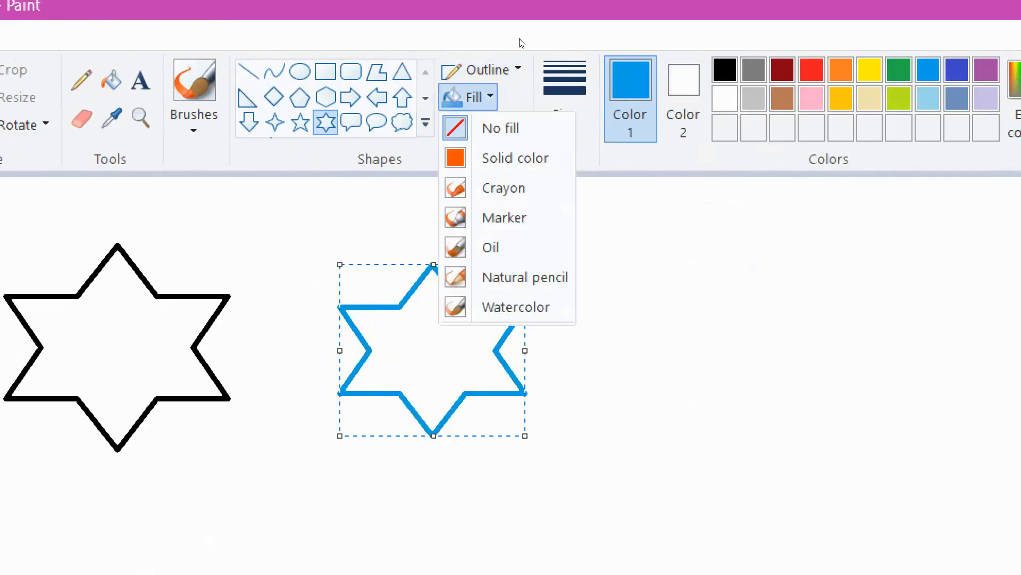
click(812, 70)
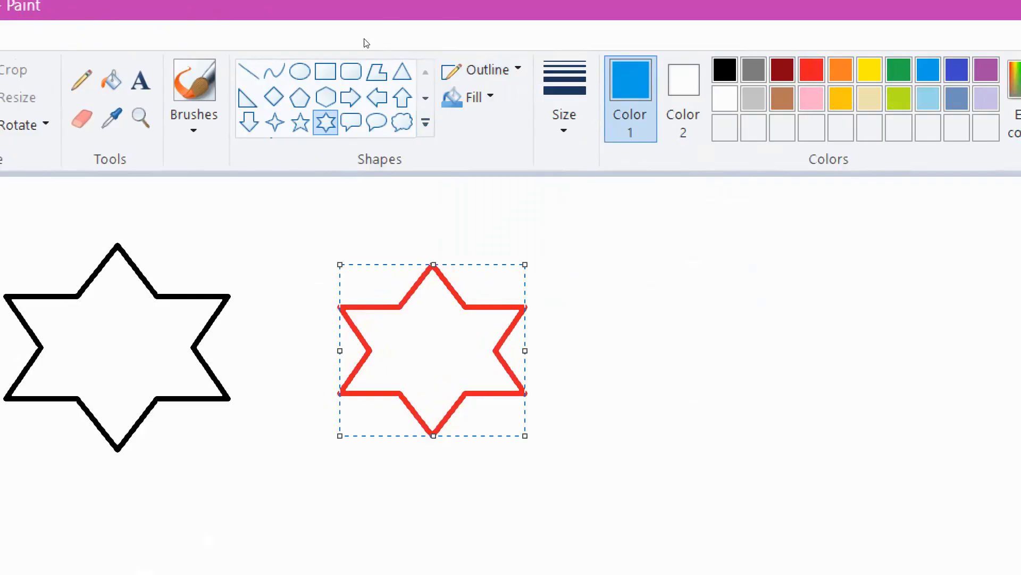
- Set the second star's outline to solid green
click(482, 69)
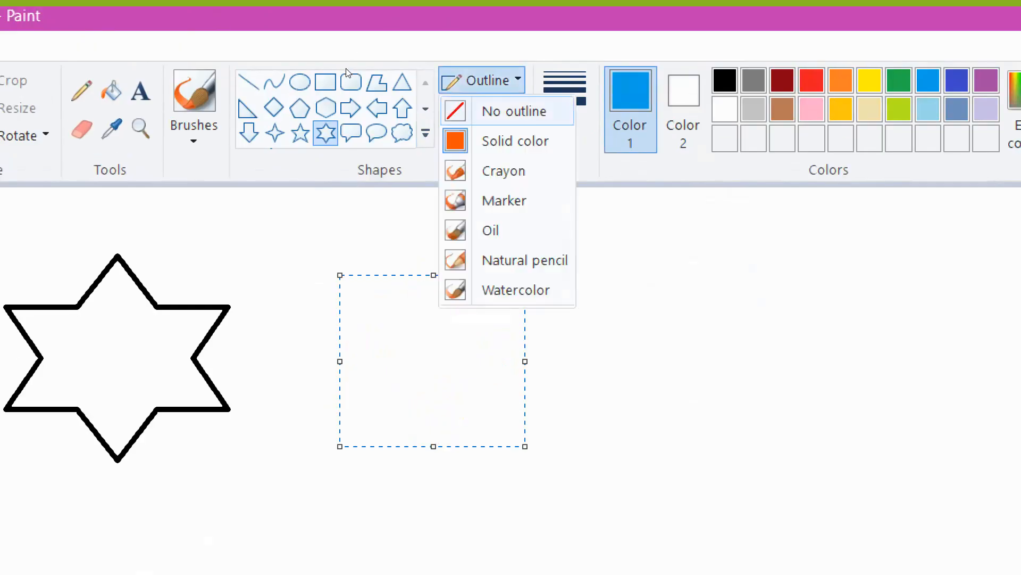
click(515, 141)
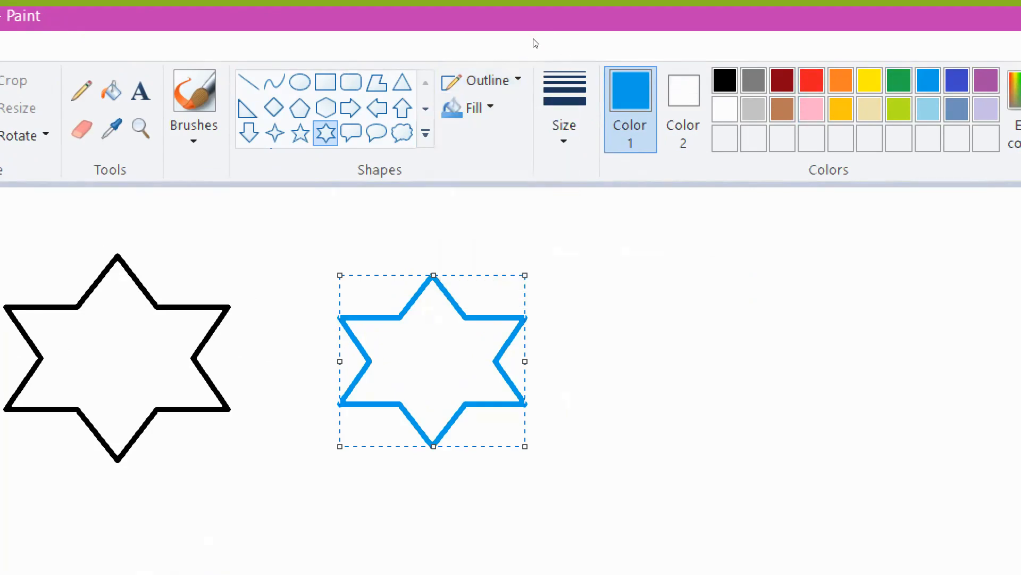
click(841, 80)
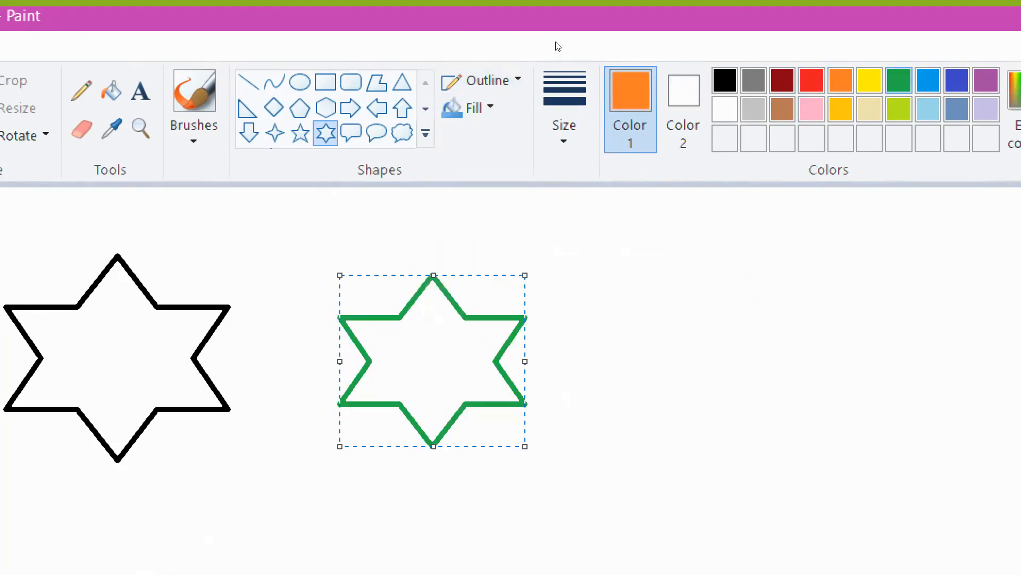
click(899, 80)
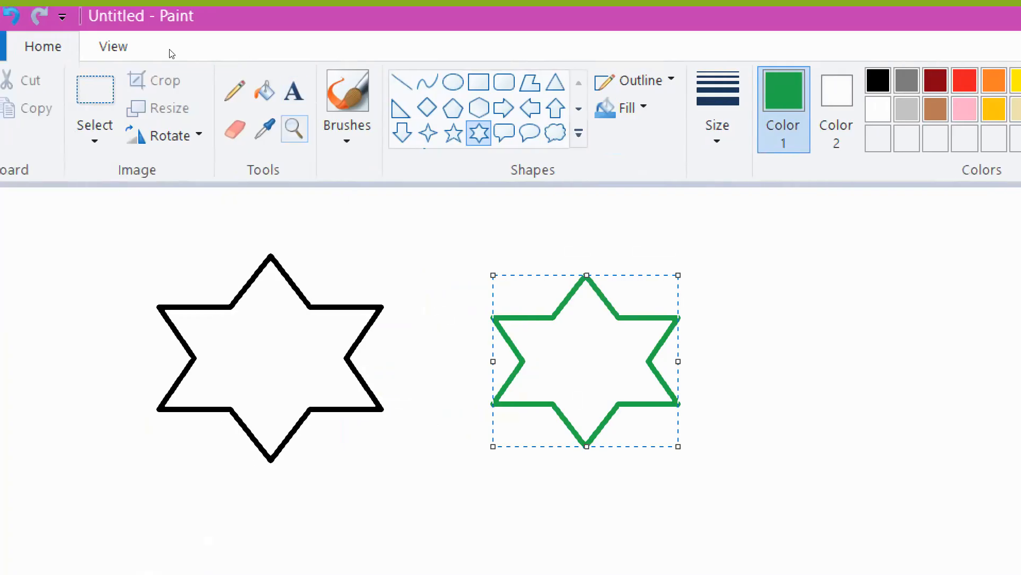
- Fill the inside of the green star with dark blue using the Fill tool
click(264, 90)
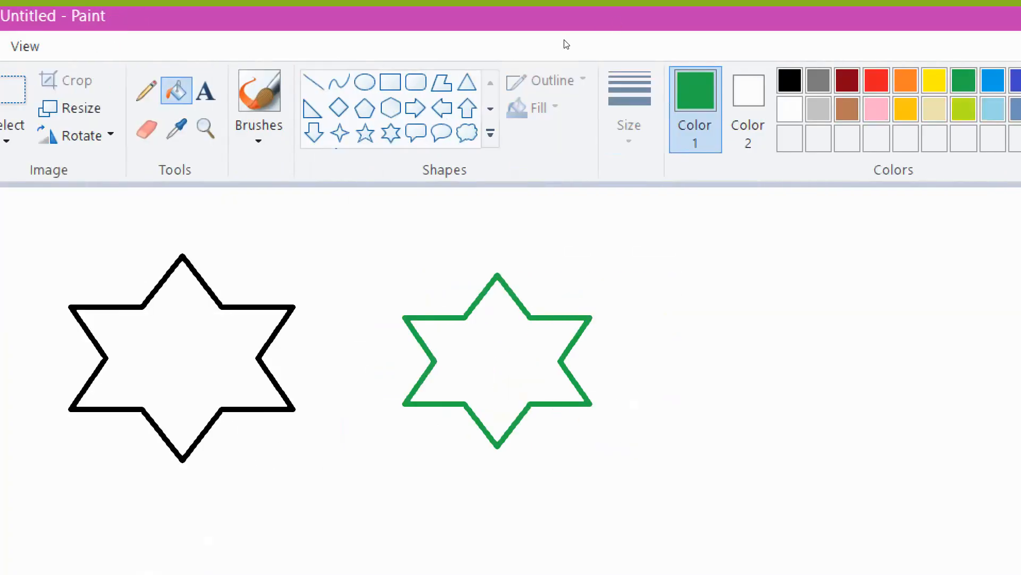
click(839, 80)
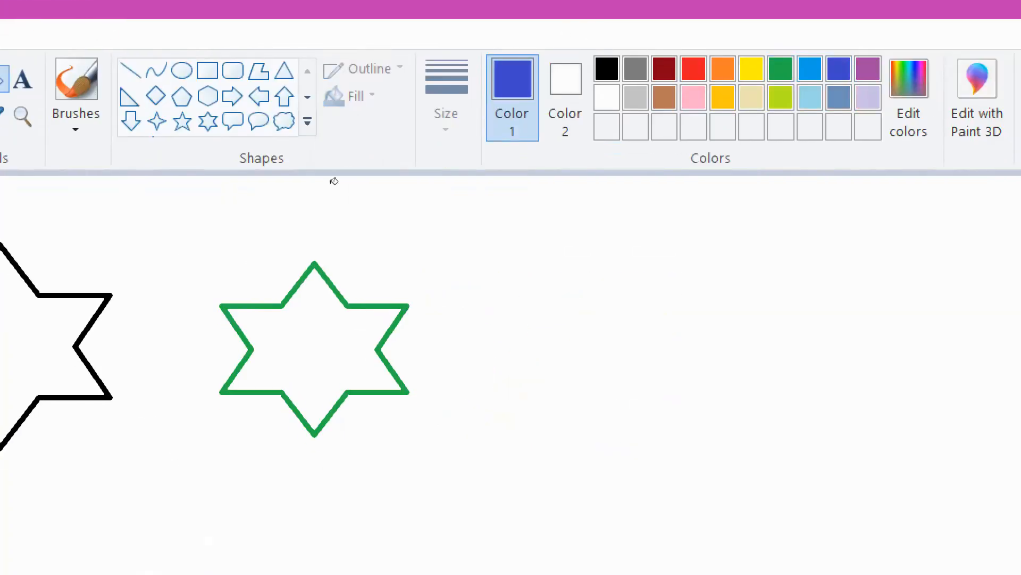
click(328, 355)
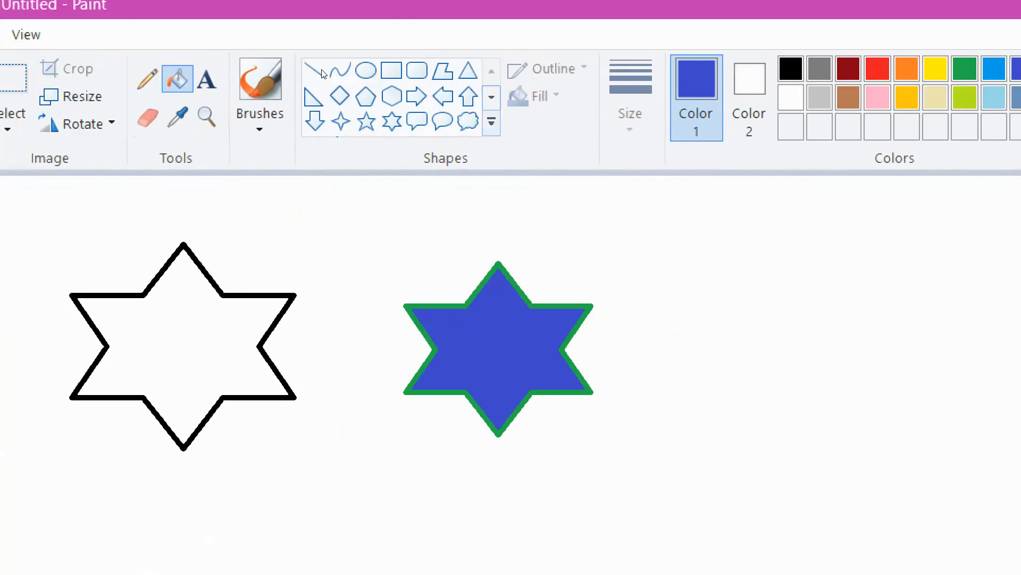
- Draw a dark blue lightning bolt shape to the right of the filled star
click(492, 122)
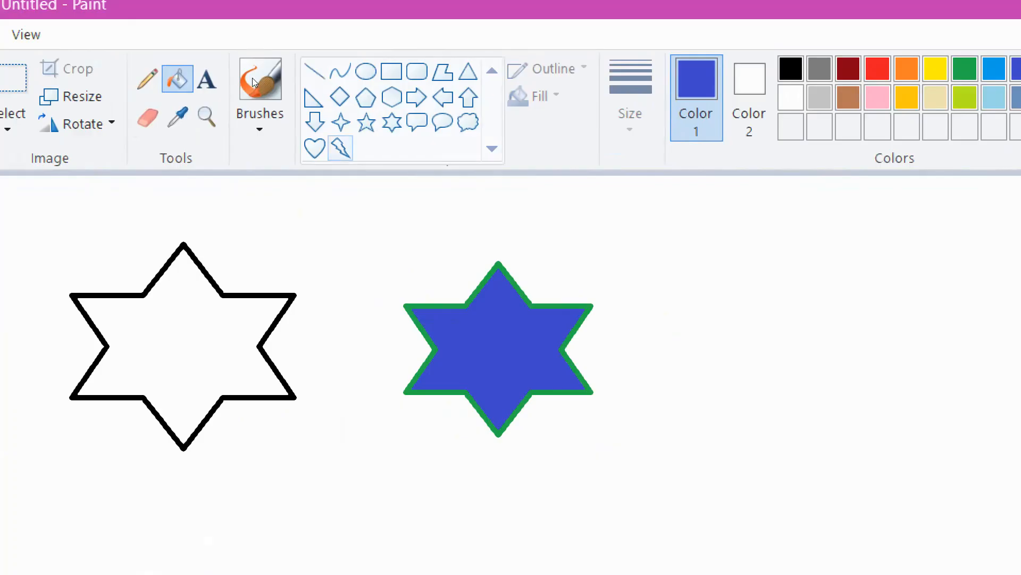
click(472, 186)
click(278, 189)
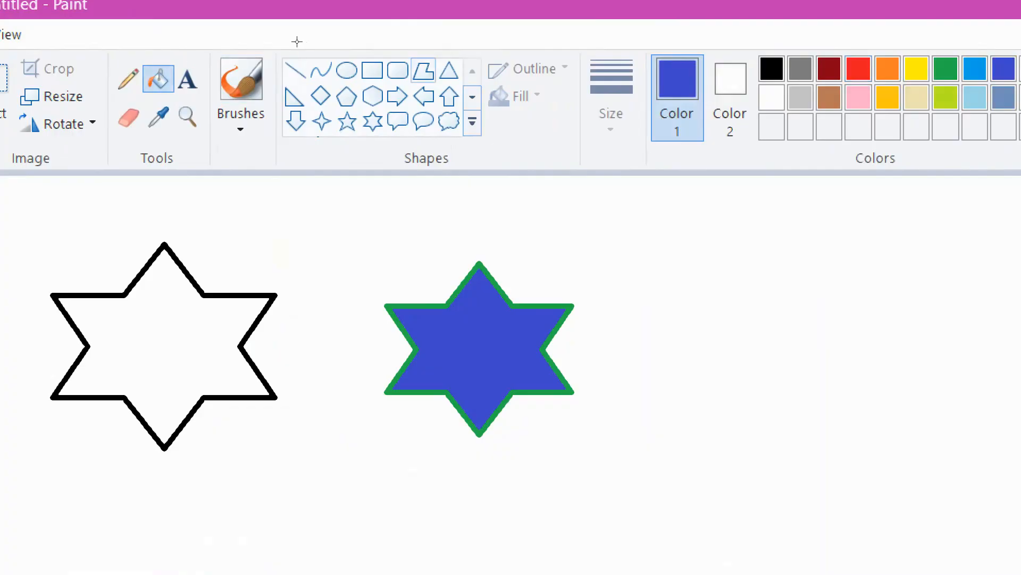
click(423, 71)
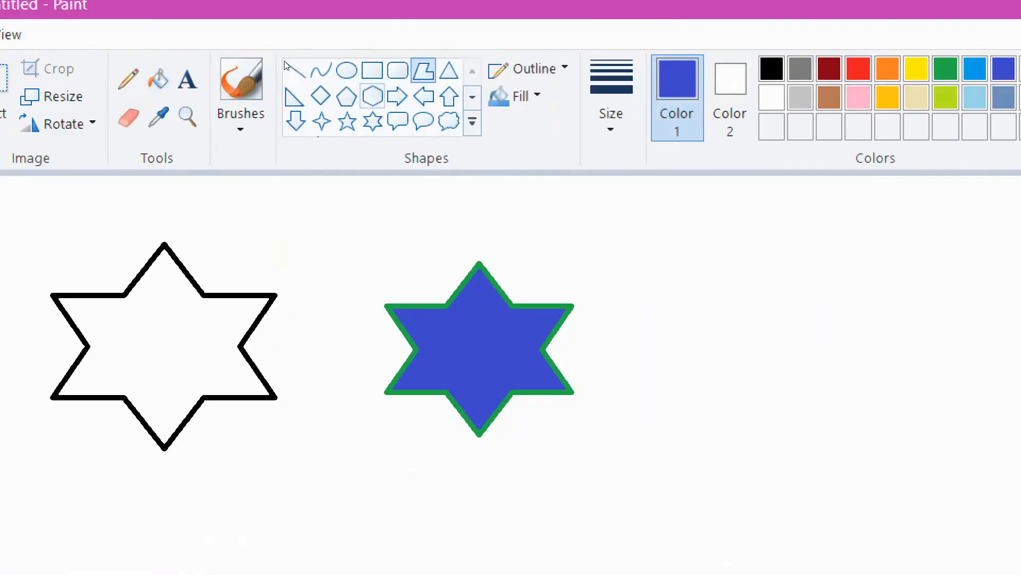
click(471, 121)
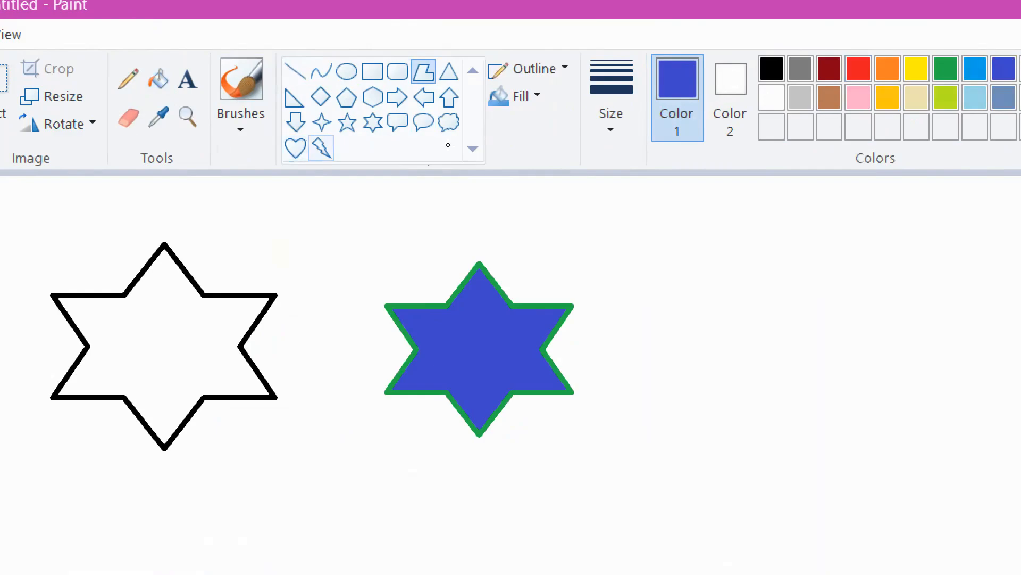
click(321, 148)
drag(687, 263, 922, 408)
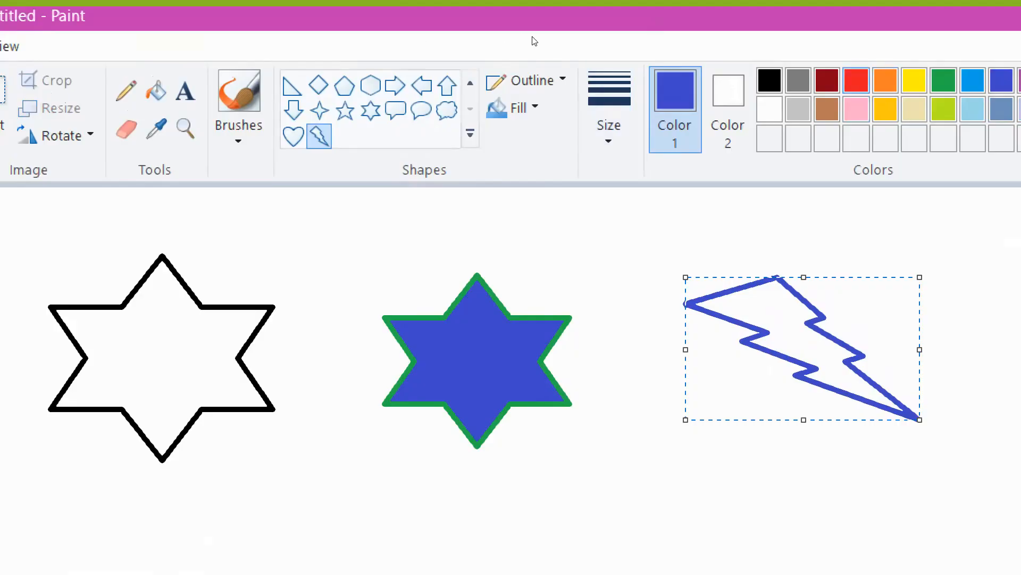
- Recolour the lightning bolt's outline, trying orange and settling on purple, and fill it with pink
click(885, 80)
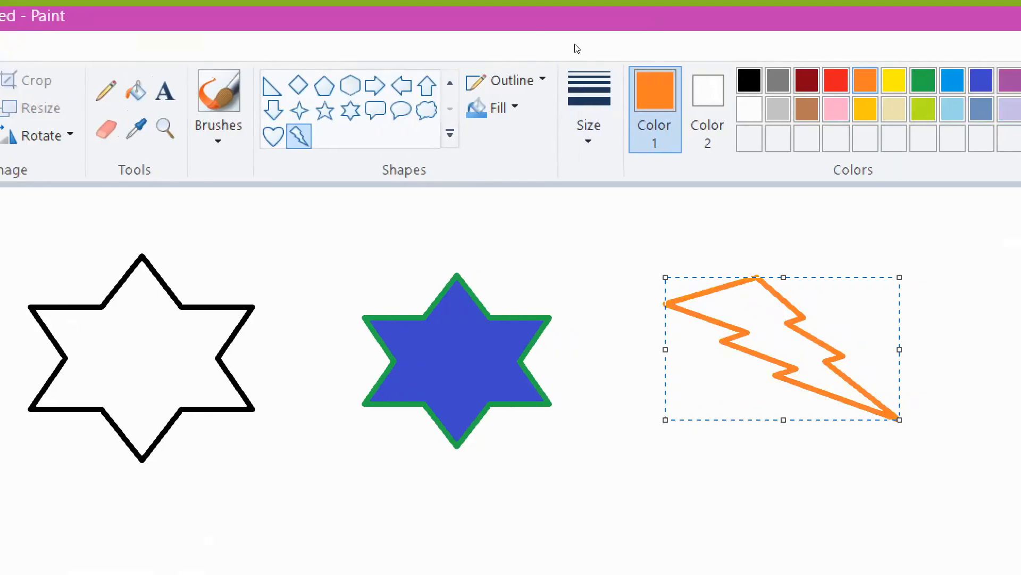
click(1009, 81)
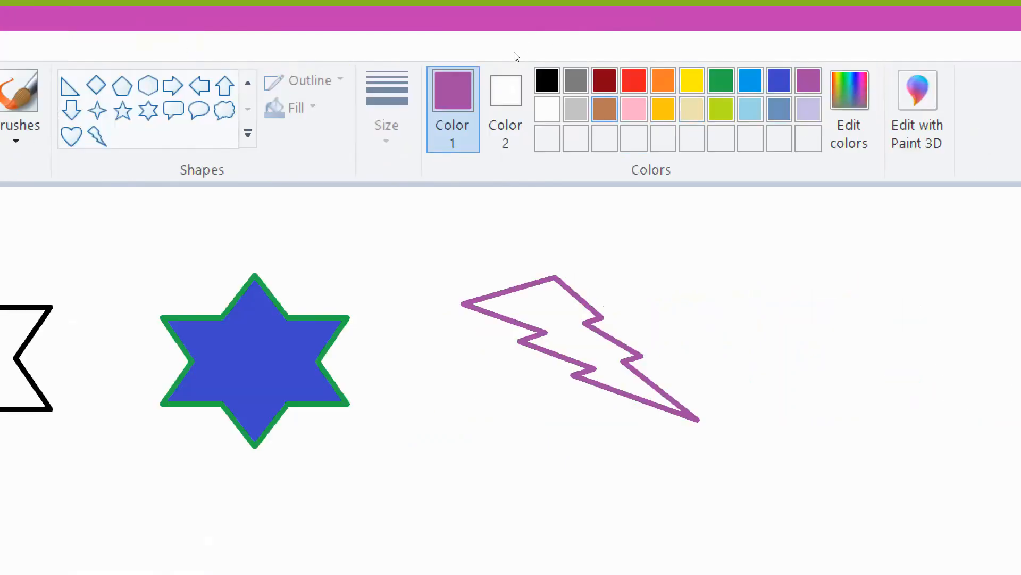
click(634, 109)
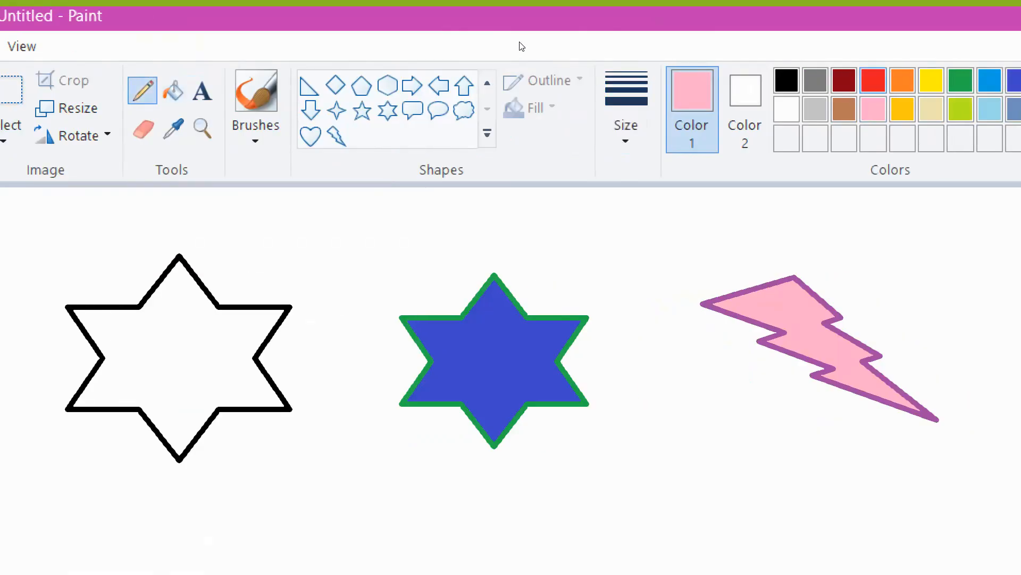
- Draw a few freehand red scribbles around the shapes with the Pencil
click(873, 80)
mouse_move(232, 199)
mouse_down()
mouse_move(259, 234)
mouse_move(301, 210)
mouse_move(338, 240)
mouse_move(375, 236)
mouse_up()
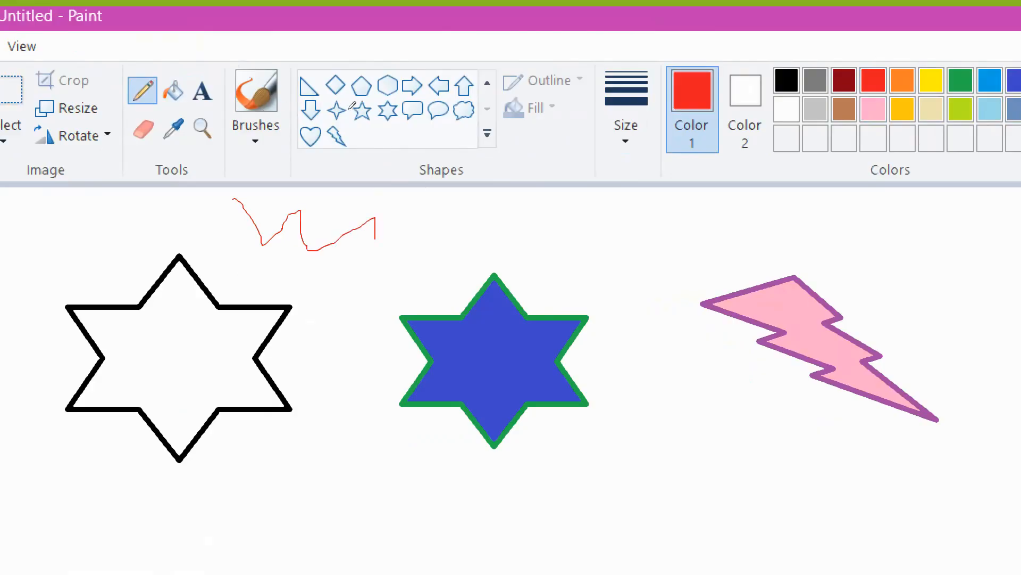
mouse_move(525, 219)
mouse_down()
mouse_move(515, 250)
mouse_move(570, 274)
mouse_move(572, 245)
mouse_up()
mouse_move(637, 240)
mouse_down()
mouse_move(609, 299)
mouse_move(657, 272)
mouse_move(641, 249)
mouse_up()
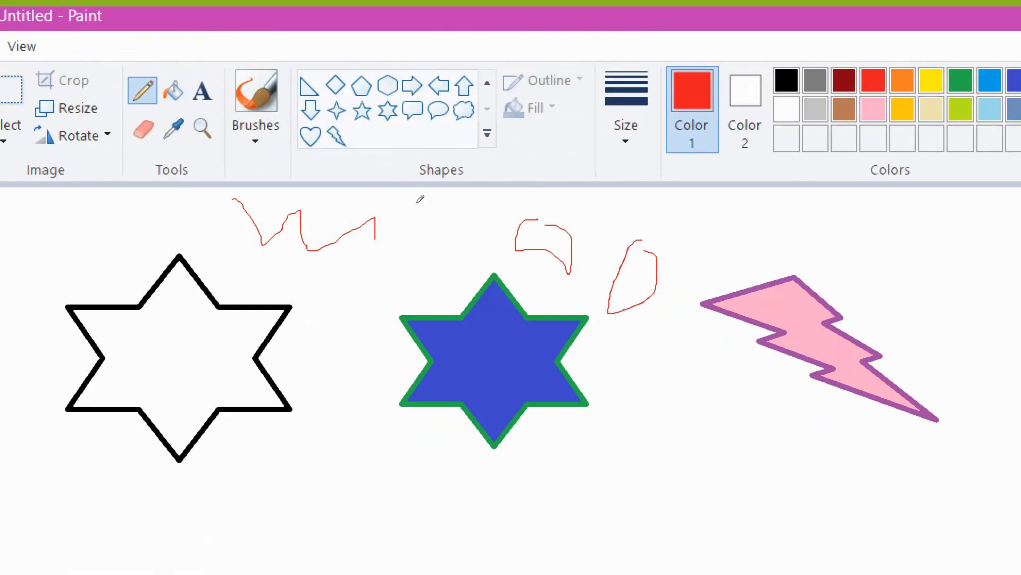
mouse_move(651, 401)
mouse_down()
mouse_move(684, 410)
mouse_move(660, 453)
mouse_move(651, 379)
mouse_up()
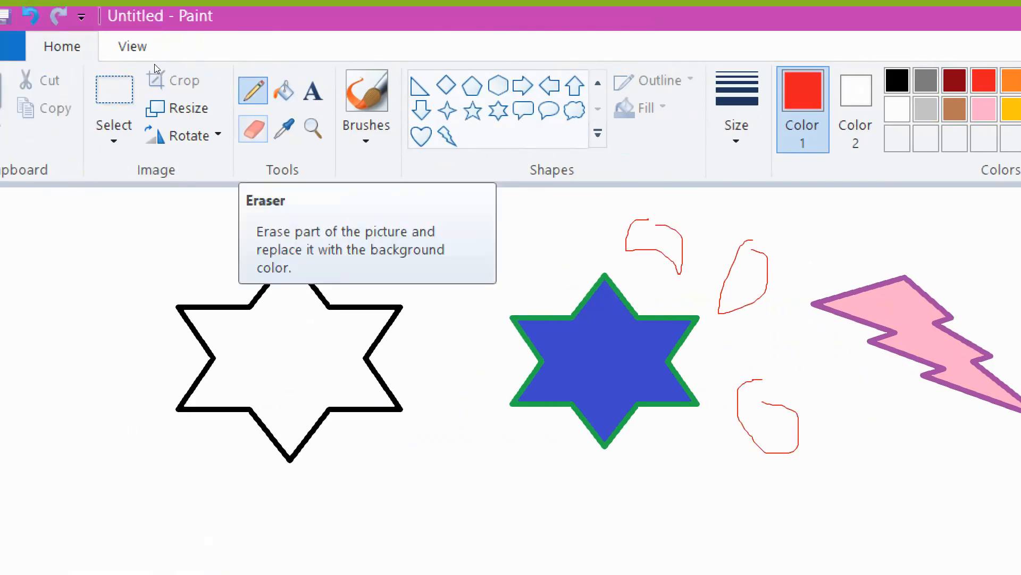
- Erase the red scribbles and the black outlined star with the Eraser
click(254, 128)
mouse_move(623, 264)
mouse_down()
mouse_move(695, 247)
mouse_move(613, 248)
mouse_move(626, 236)
mouse_move(607, 223)
mouse_move(596, 248)
mouse_move(639, 231)
mouse_move(700, 247)
mouse_move(671, 258)
mouse_up()
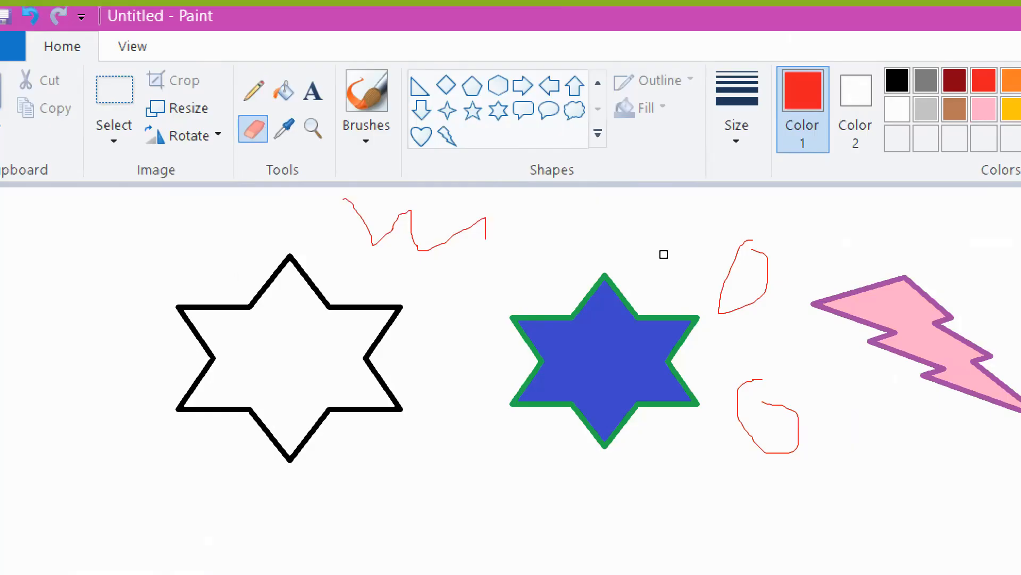
key(ctrl+plus)
key(ctrl+plus)
key(ctrl+plus)
key(ctrl+plus)
key(ctrl+plus)
key(ctrl+plus)
key(ctrl+plus)
key(ctrl+plus)
key(ctrl+plus)
key(ctrl+plus)
key(ctrl+plus)
key(ctrl+plus)
key(ctrl+minus)
key(ctrl+minus)
key(ctrl+minus)
key(ctrl+minus)
key(ctrl+minus)
mouse_move(485, 228)
mouse_down()
mouse_move(331, 240)
mouse_move(410, 200)
mouse_move(273, 200)
mouse_move(521, 223)
mouse_move(404, 253)
mouse_up()
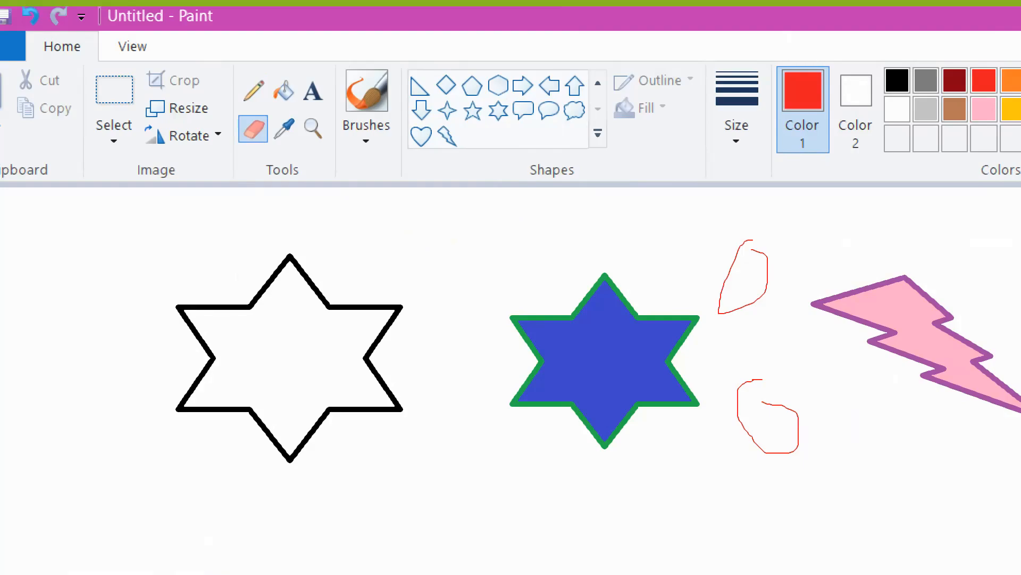
mouse_move(750, 242)
mouse_down()
mouse_move(730, 255)
mouse_move(734, 299)
mouse_move(727, 269)
mouse_move(780, 436)
mouse_move(755, 376)
mouse_move(817, 399)
mouse_move(793, 464)
mouse_move(247, 392)
mouse_move(228, 360)
mouse_move(289, 422)
mouse_move(372, 371)
mouse_move(290, 265)
mouse_move(358, 250)
mouse_move(237, 278)
mouse_move(225, 347)
mouse_move(459, 277)
mouse_up()
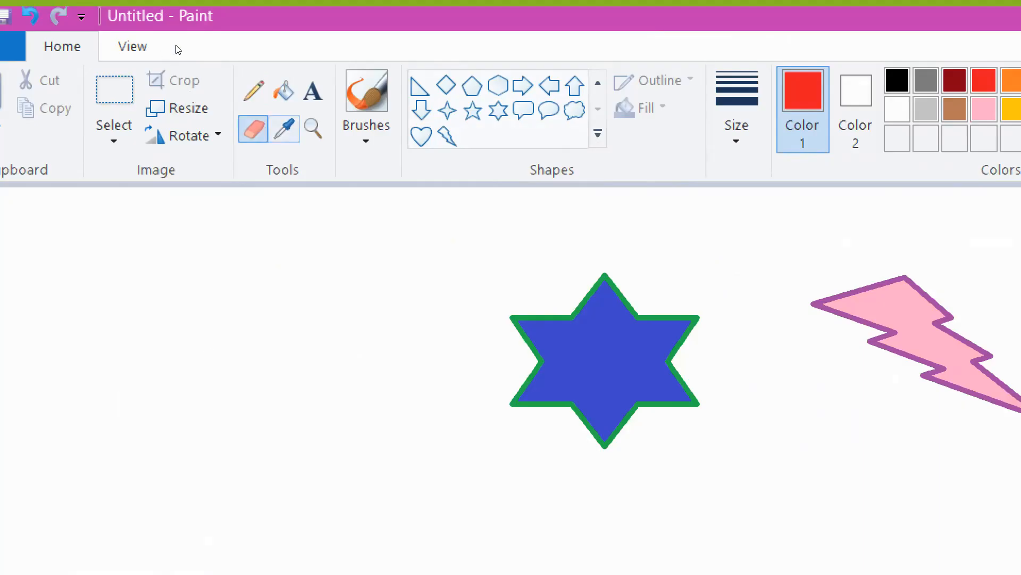
- Create a text box at the top-left of the canvas with font size 16
click(313, 91)
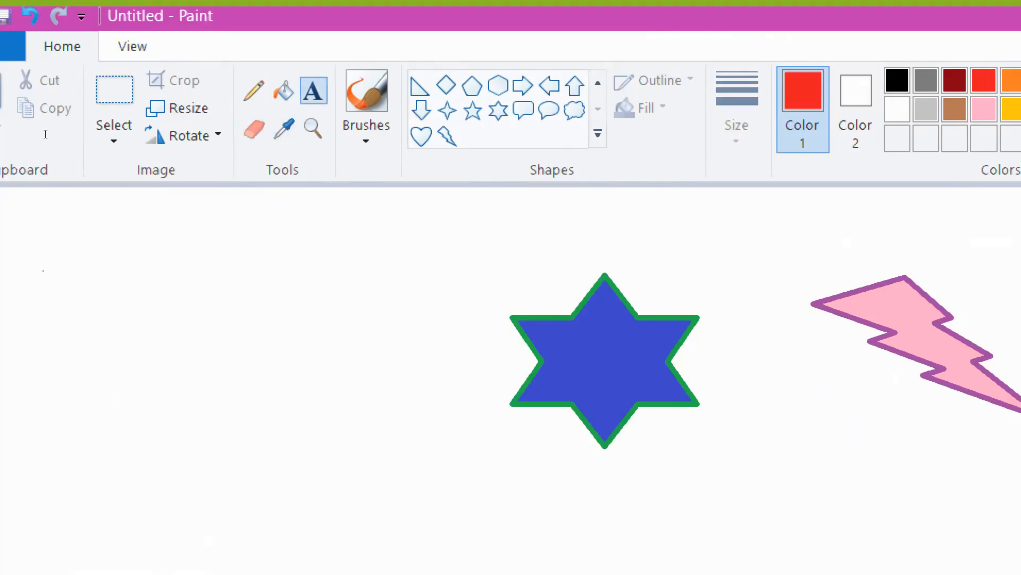
click(45, 186)
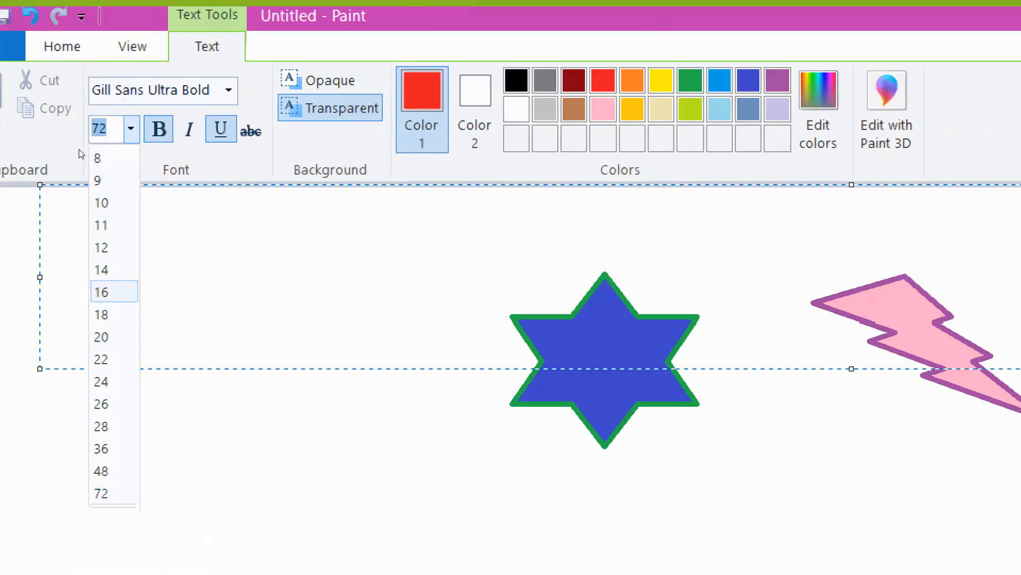
click(114, 292)
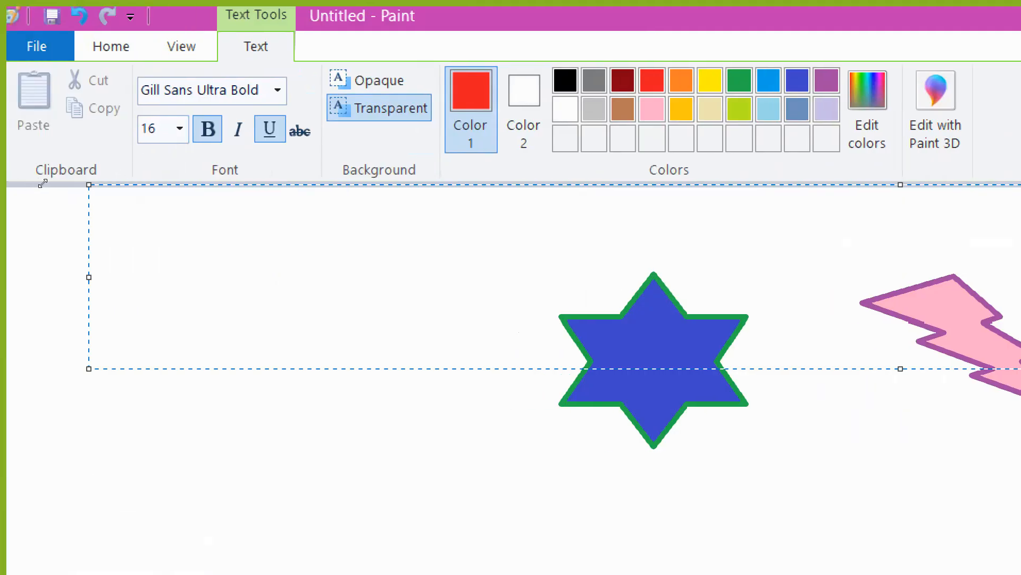
drag(89, 369, 296, 230)
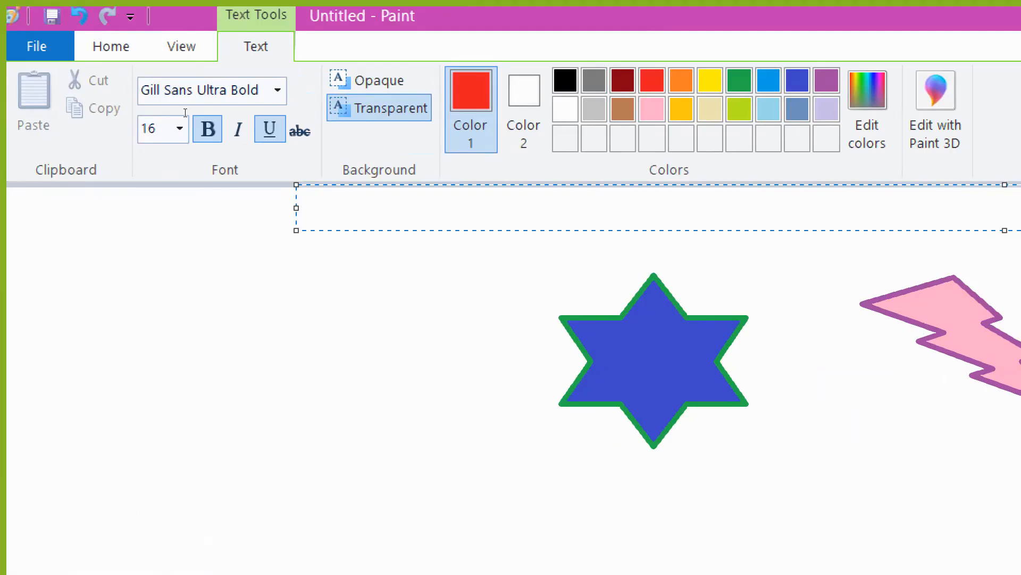
drag(193, 114, 61, 137)
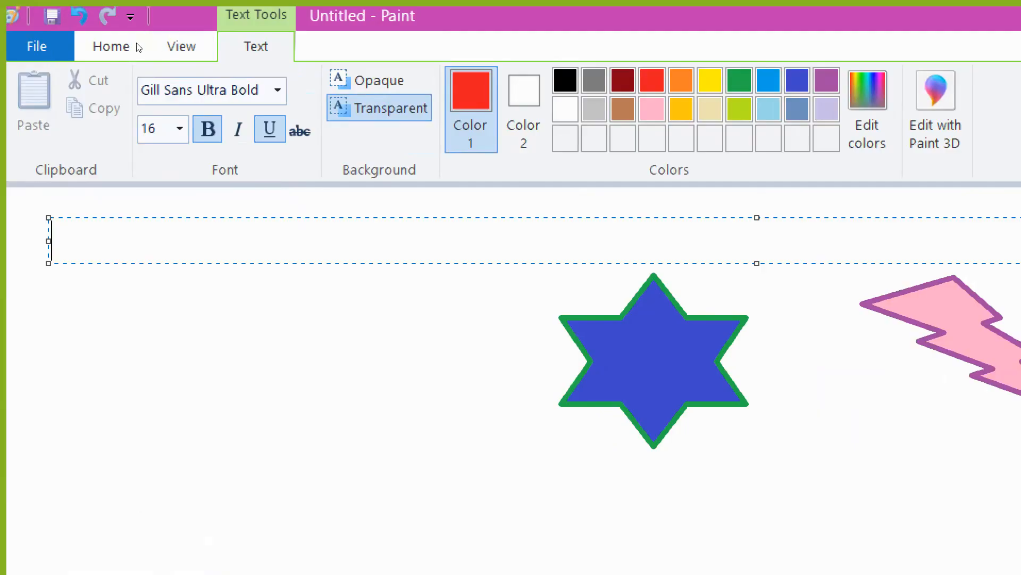
- Format the text as Franklin Gothic Heavy in blue, italic, with bold and underline turned off
click(277, 91)
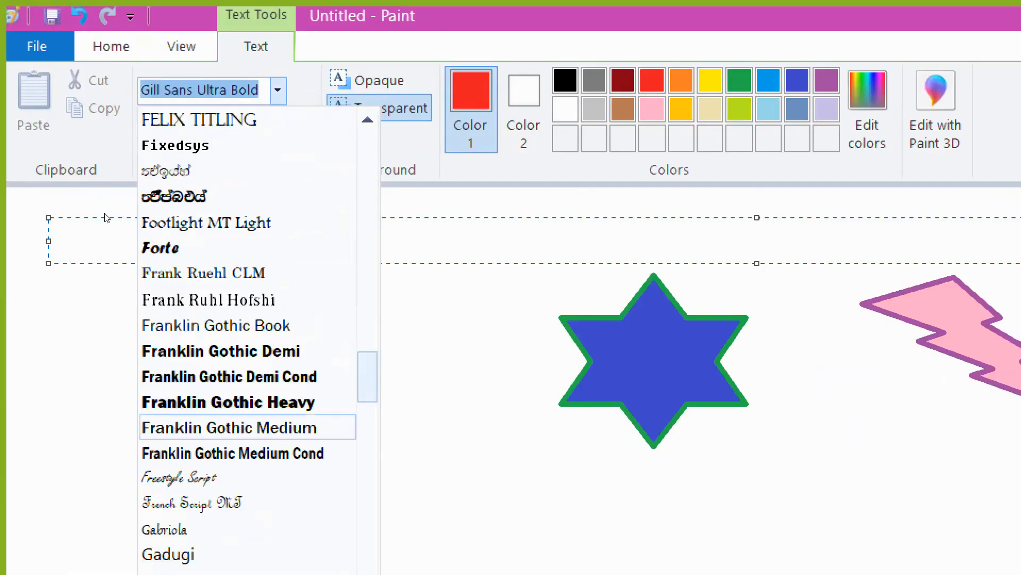
click(229, 402)
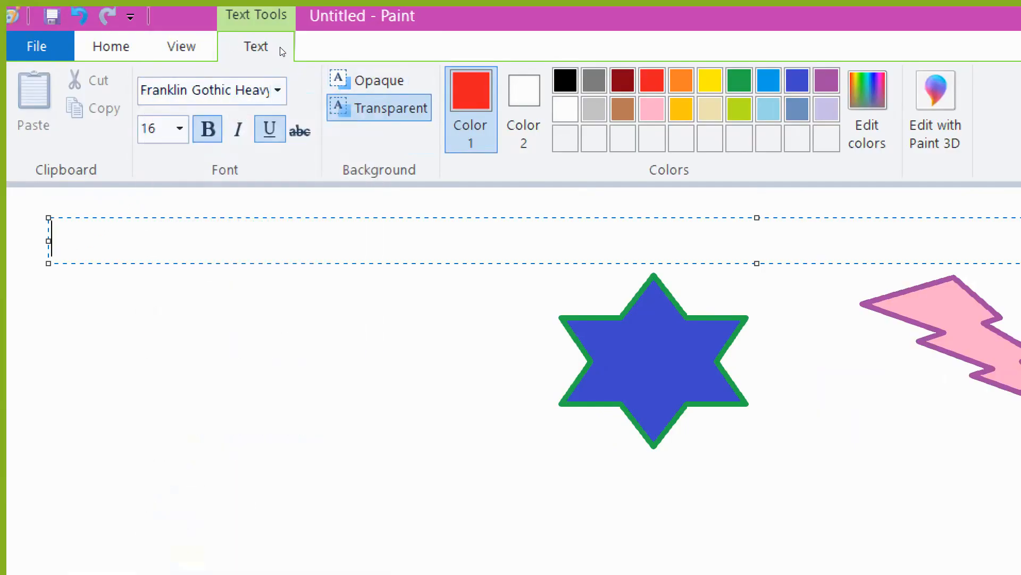
click(769, 80)
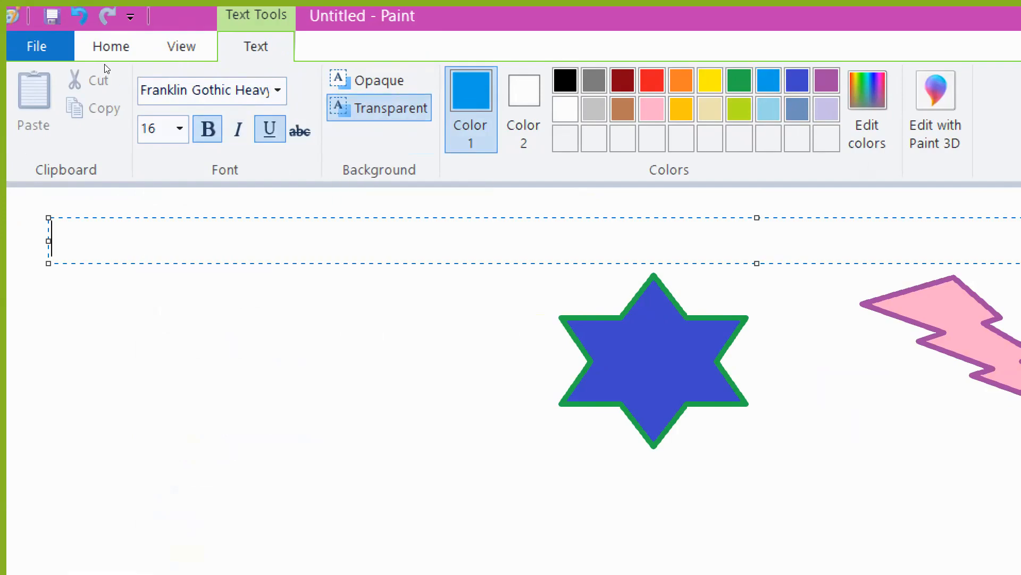
key(ctrl+b)
key(ctrl+i)
key(ctrl+u)
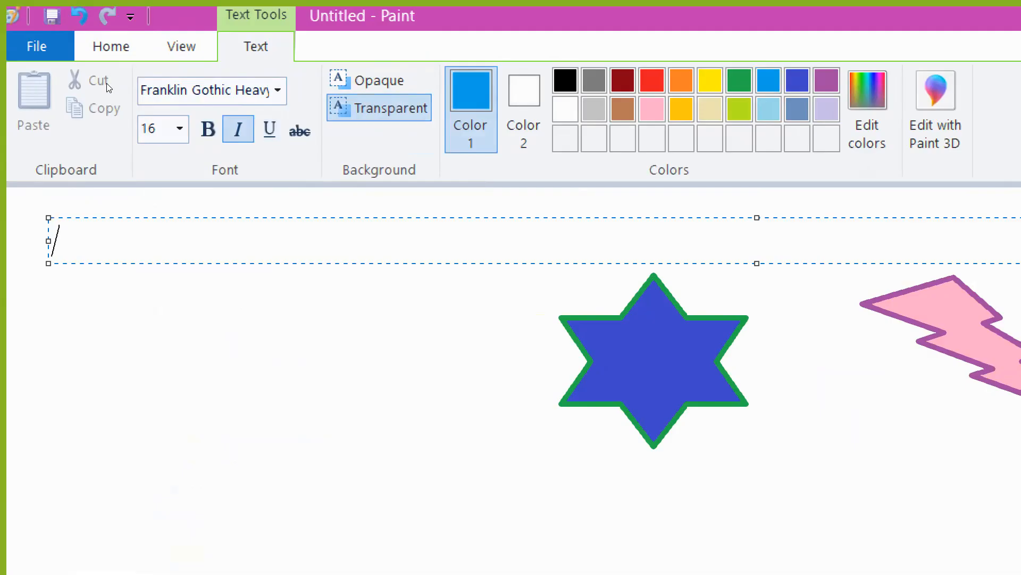
- Type the heading Grade 6 ICT
text(Grade )
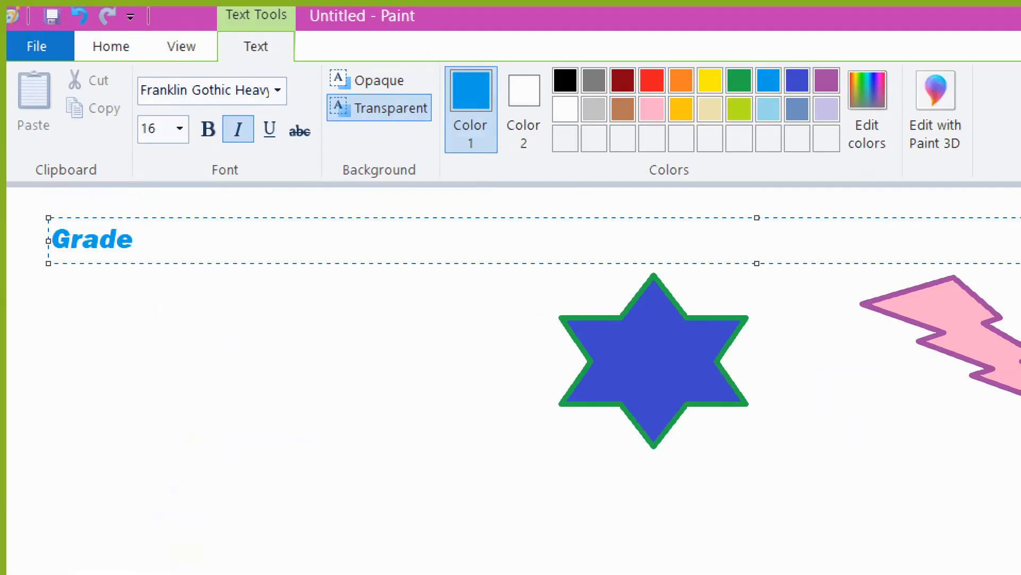
text(6 ICT)
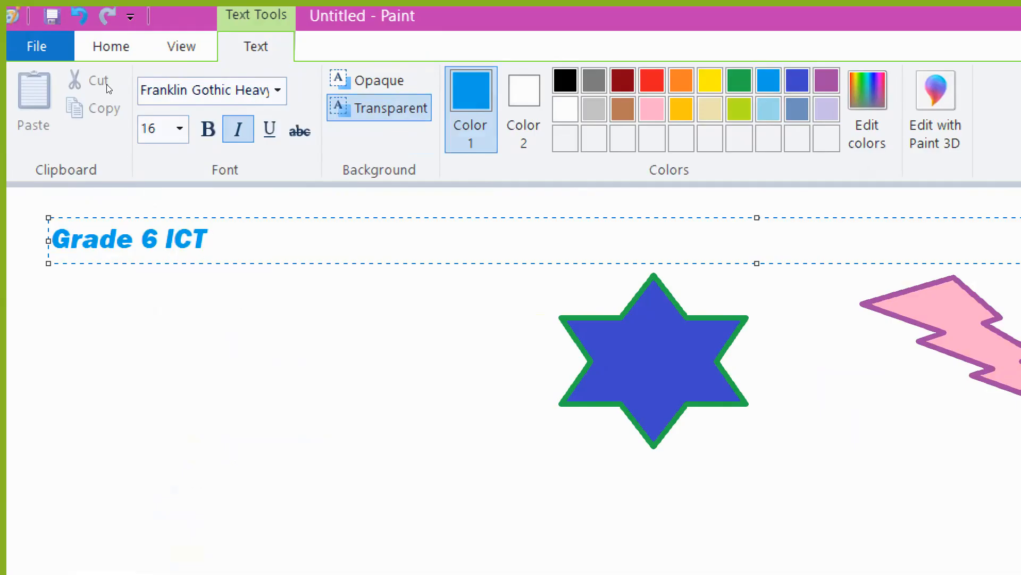
- Add a second text box just below the Grade 6 ICT heading
click(116, 130)
click(218, 215)
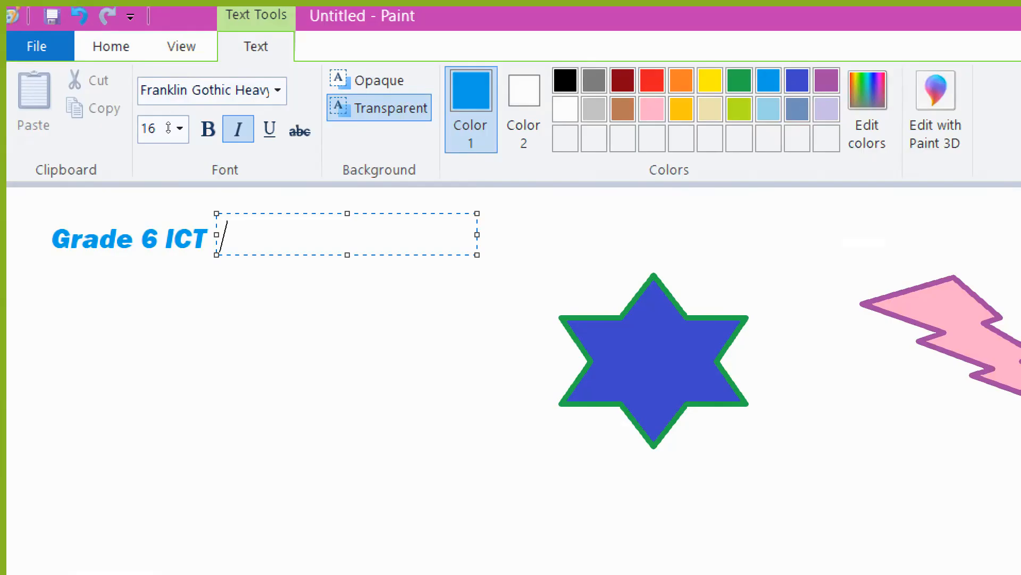
drag(347, 255, 347, 334)
drag(224, 213, 62, 265)
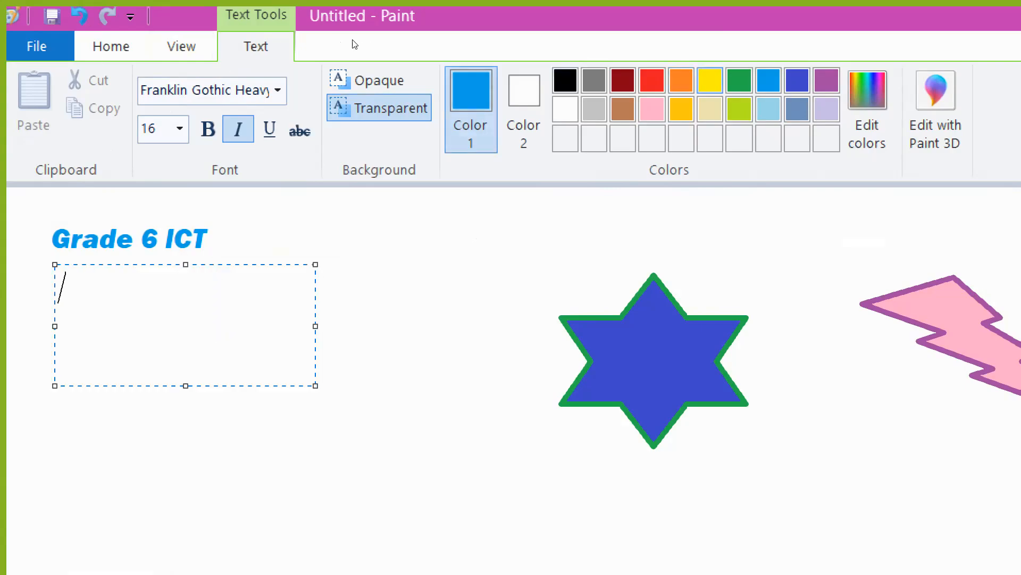
- Set the new text to purple, Eras Bold ITC font, size 28
click(827, 81)
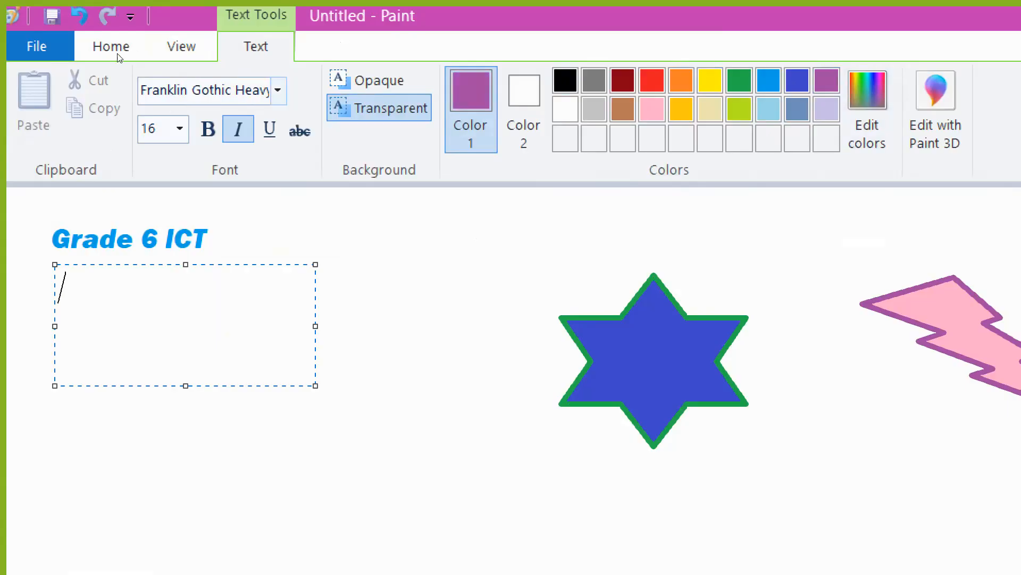
click(278, 90)
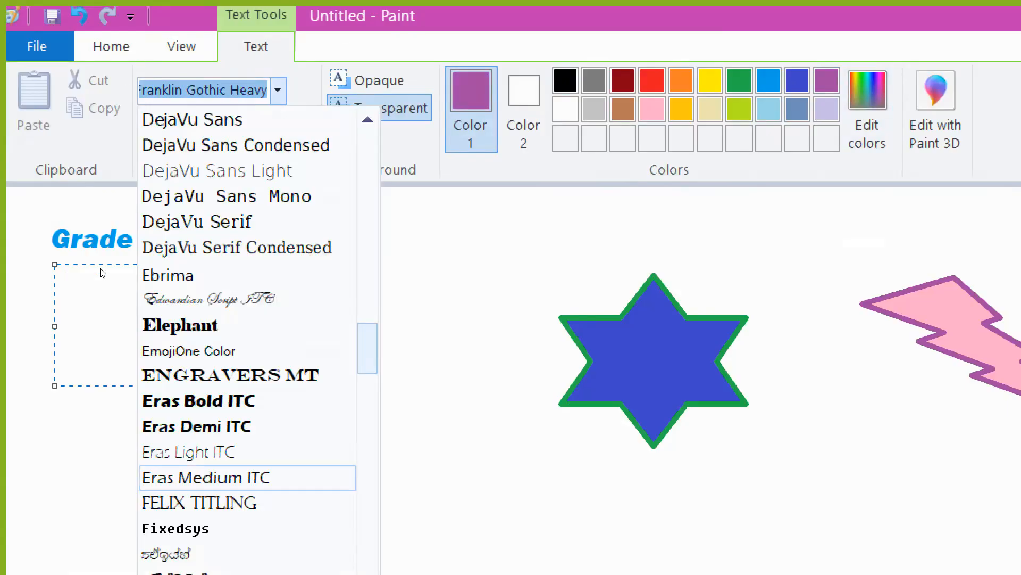
click(223, 379)
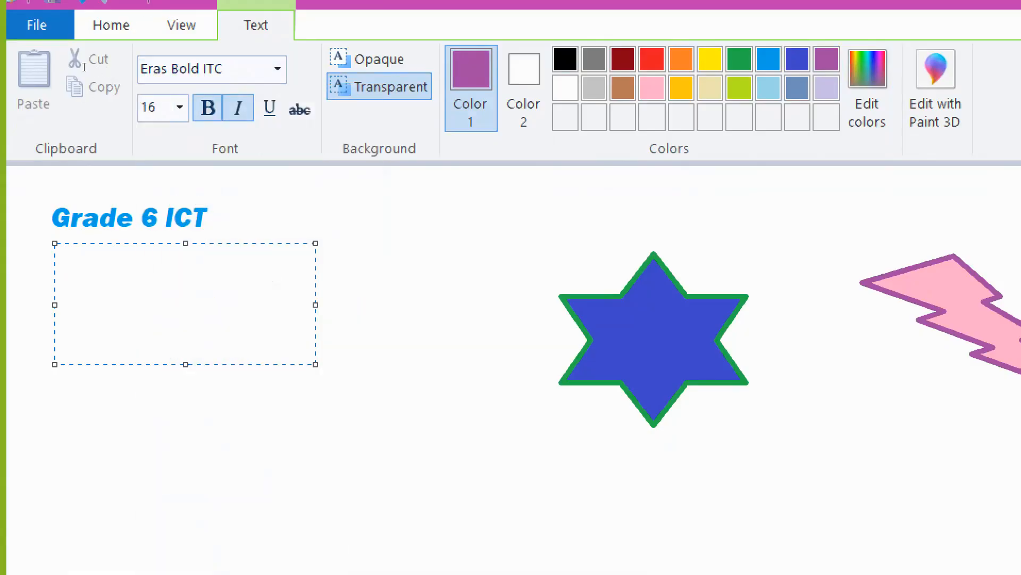
click(180, 107)
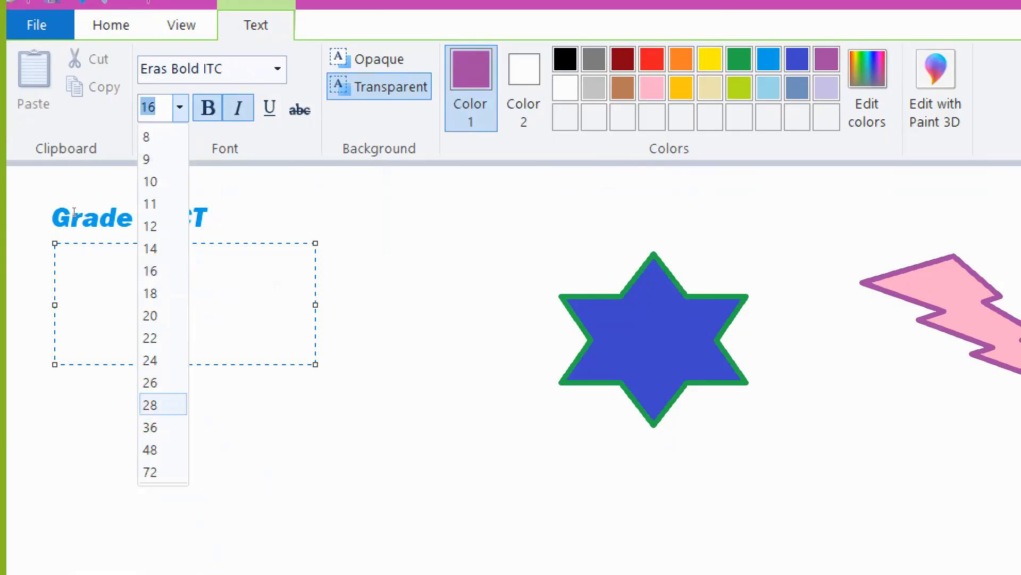
click(150, 404)
- Type the author credit BY, the teacher's name and Teacher, then widen the box so it fits on one line
text(BY Ma)
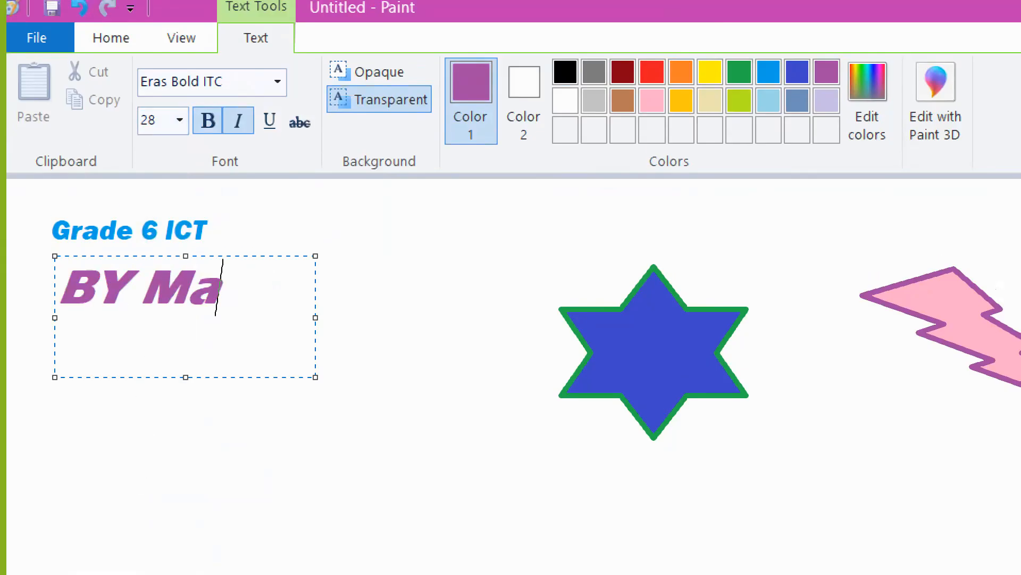
text(duka)
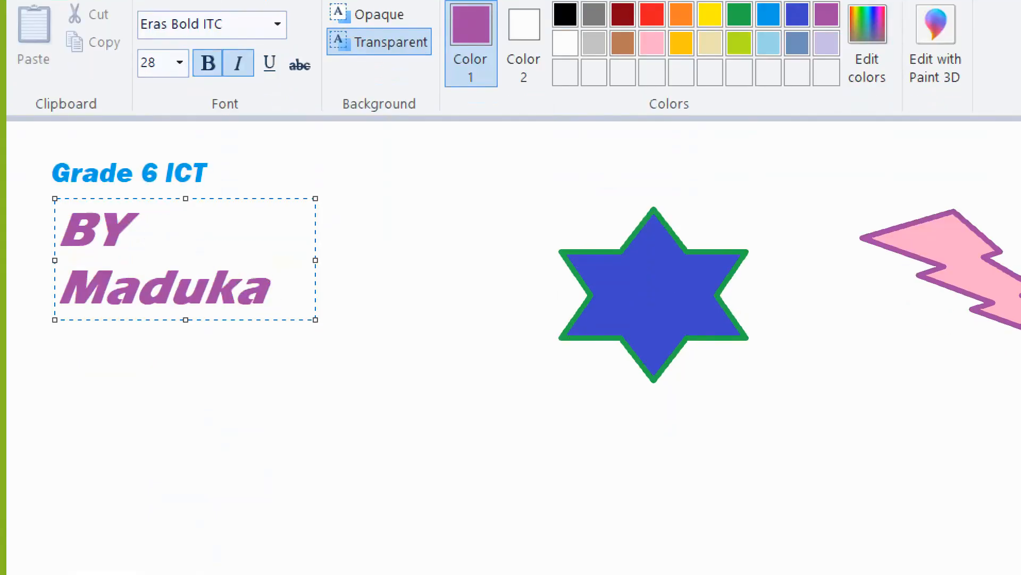
key(Return)
text(Teacher)
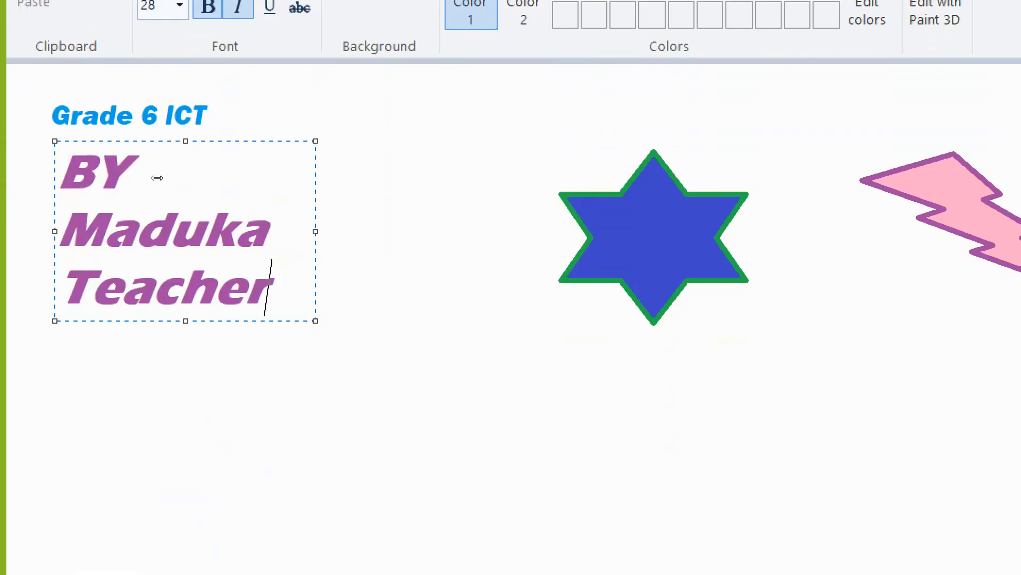
drag(157, 177, 458, 246)
click(434, 239)
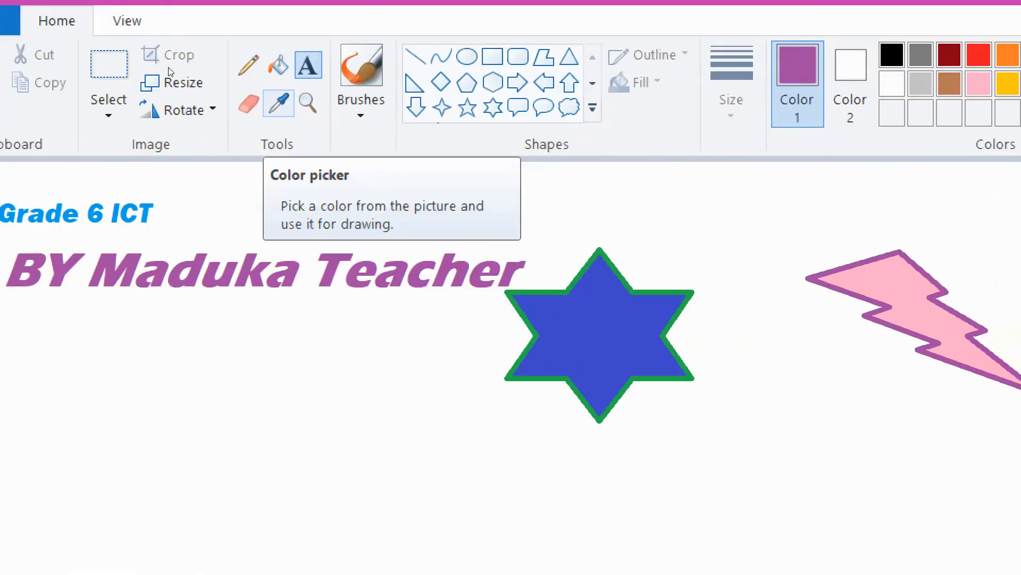
- Use the Color picker to sample the star's blue fill and then its green outline
click(279, 103)
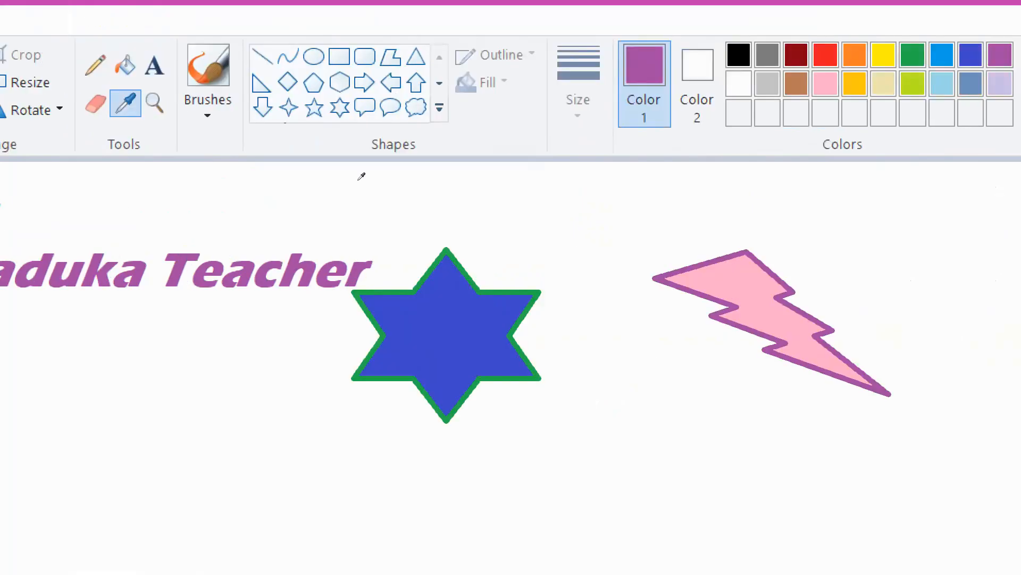
click(430, 301)
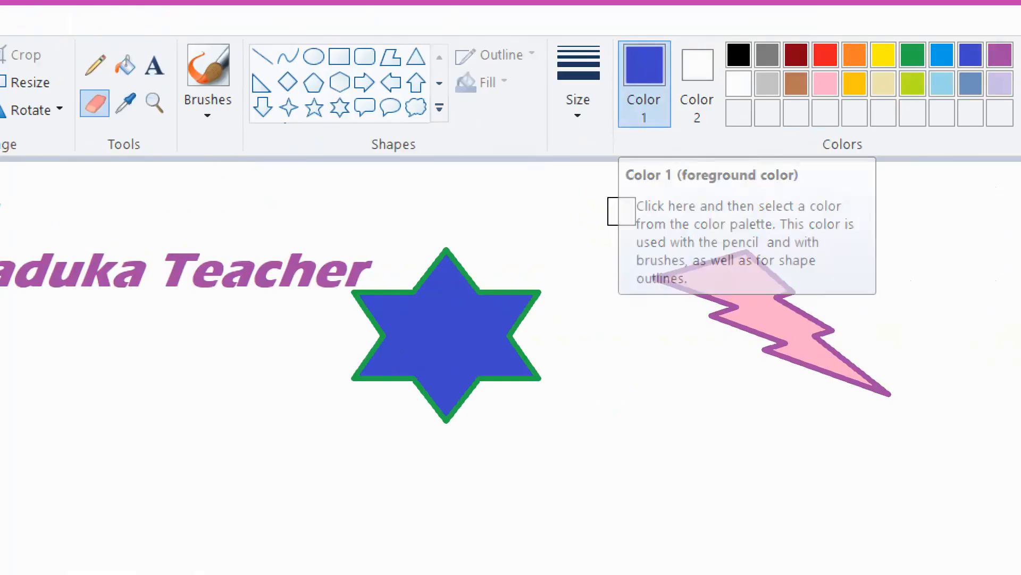
click(125, 102)
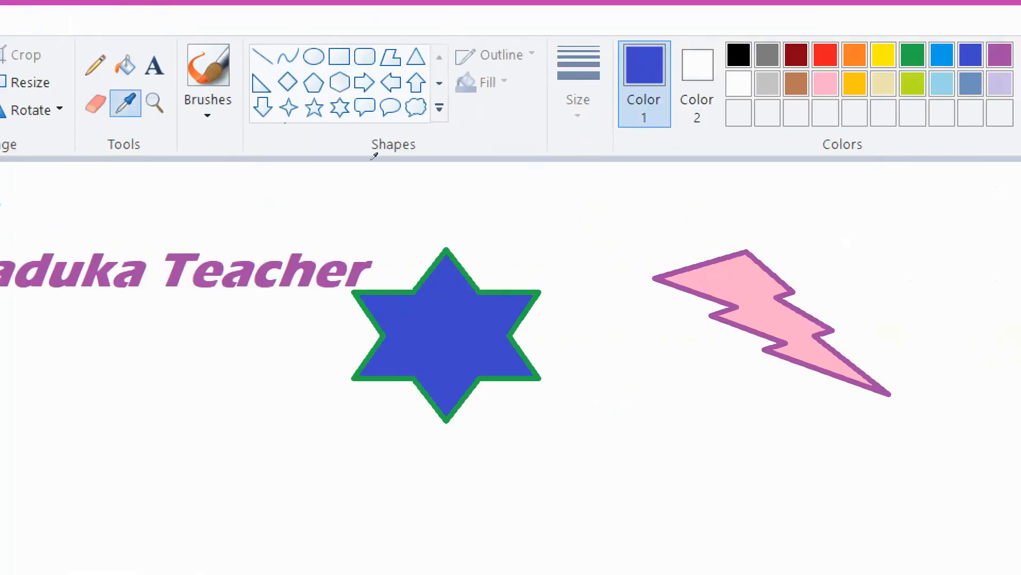
click(534, 293)
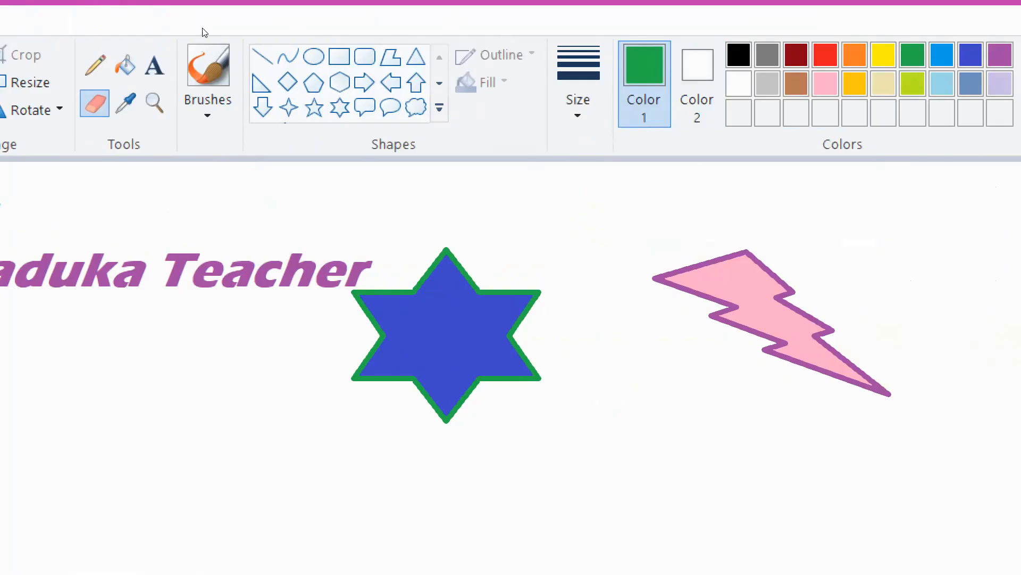
- Sample the lightning bolt's purple outline with the Color picker
click(165, 102)
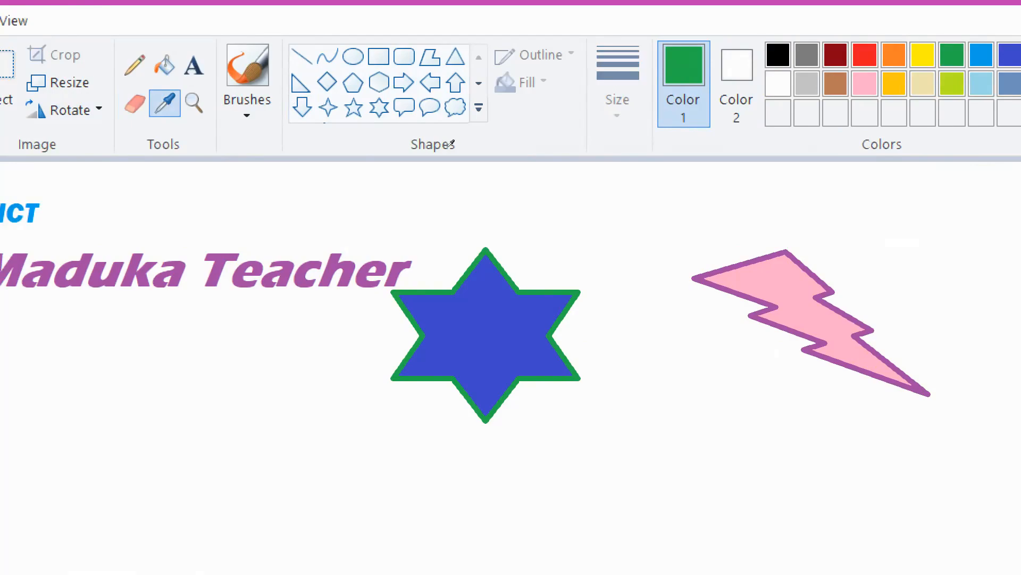
click(727, 270)
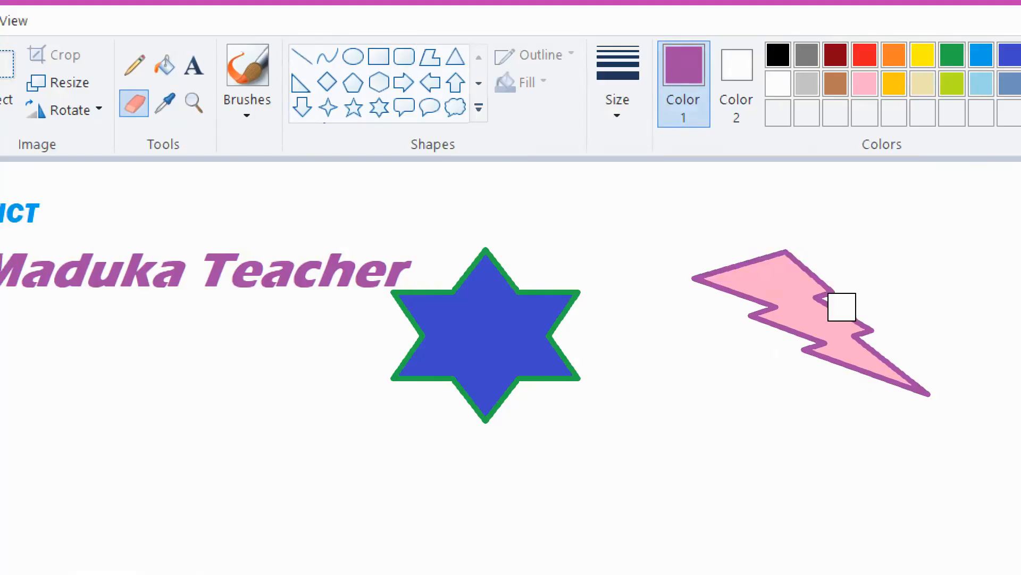
click(165, 103)
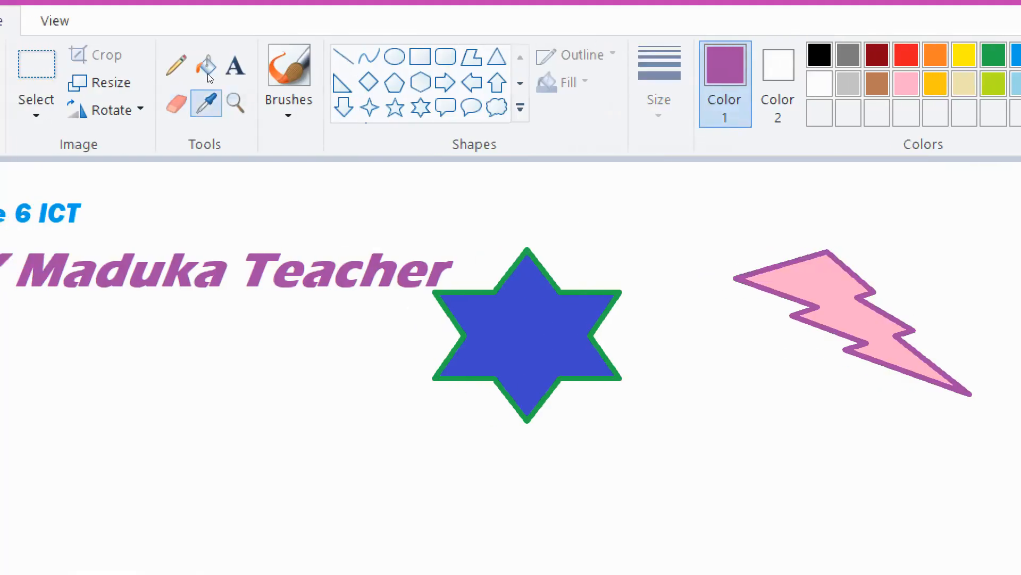
- Sample the lightning bolt's pink fill with the Color picker
click(803, 275)
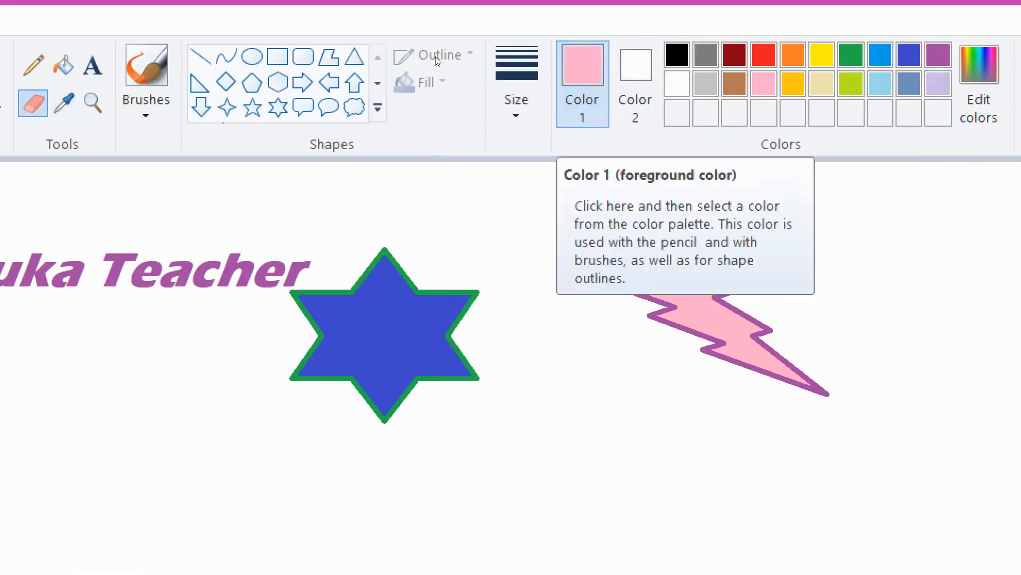
click(63, 103)
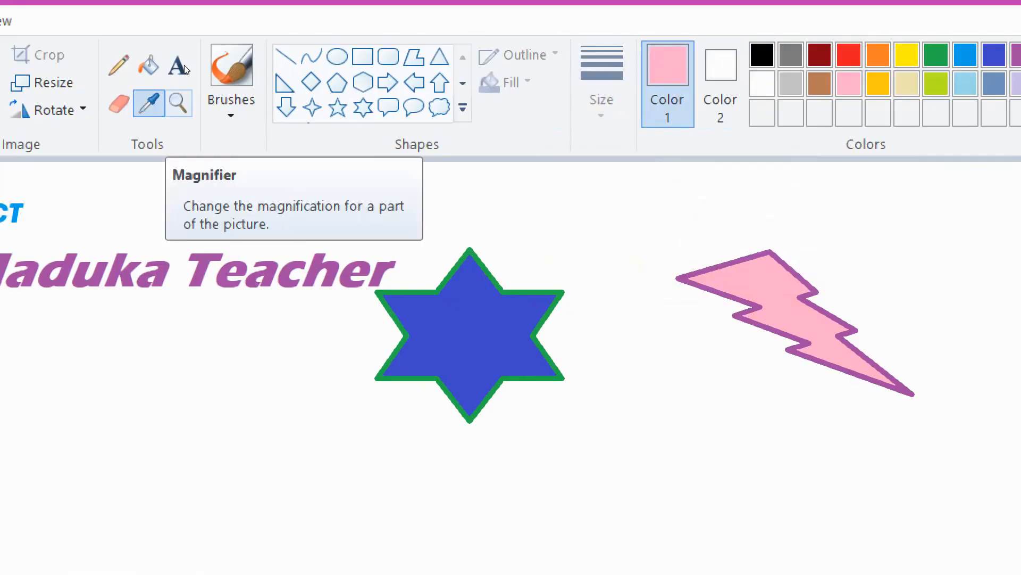
click(178, 102)
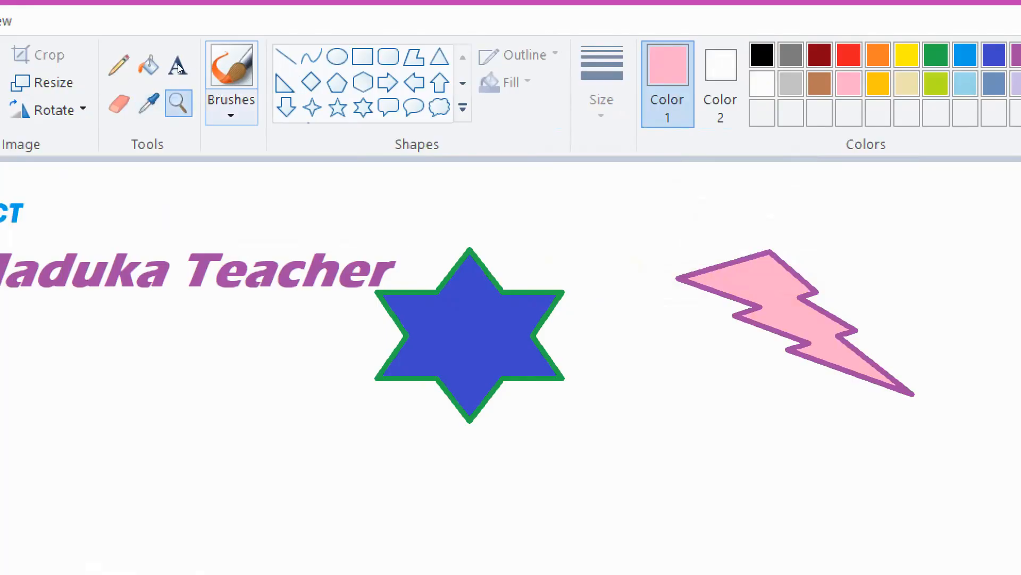
click(118, 103)
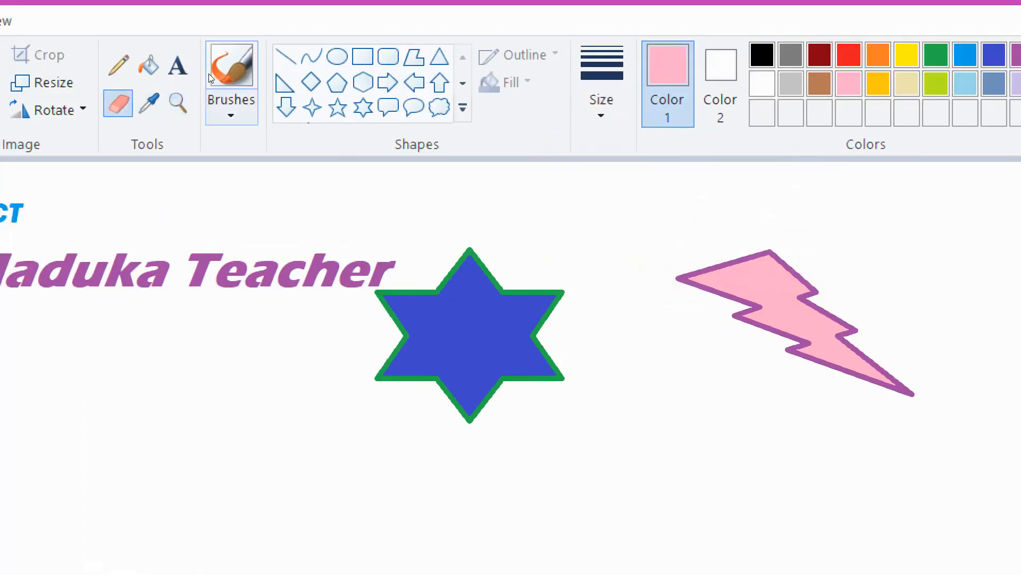
click(209, 72)
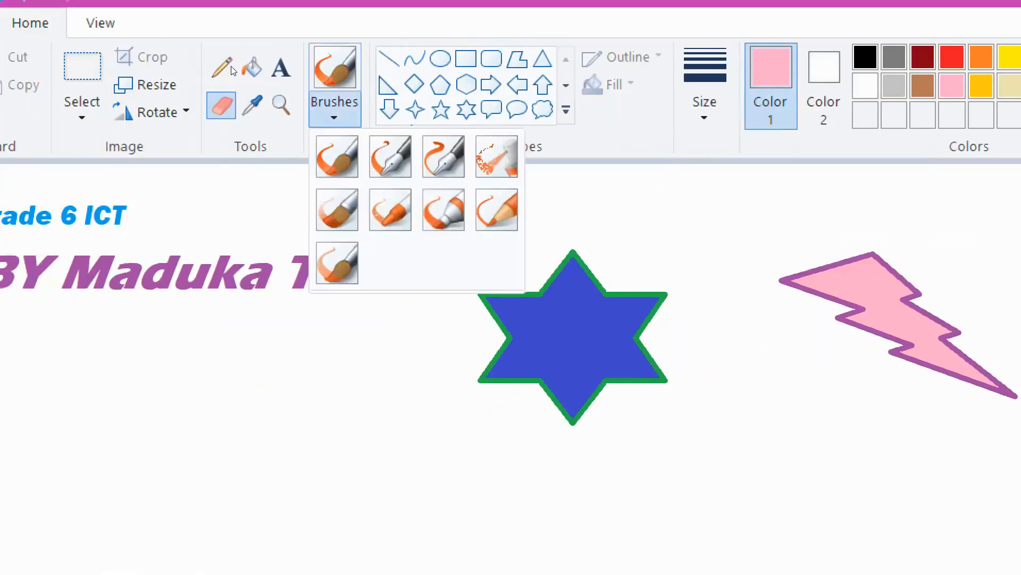
- Paint pink test strokes with the basic brush, both calligraphy brushes and the airbrush
click(337, 156)
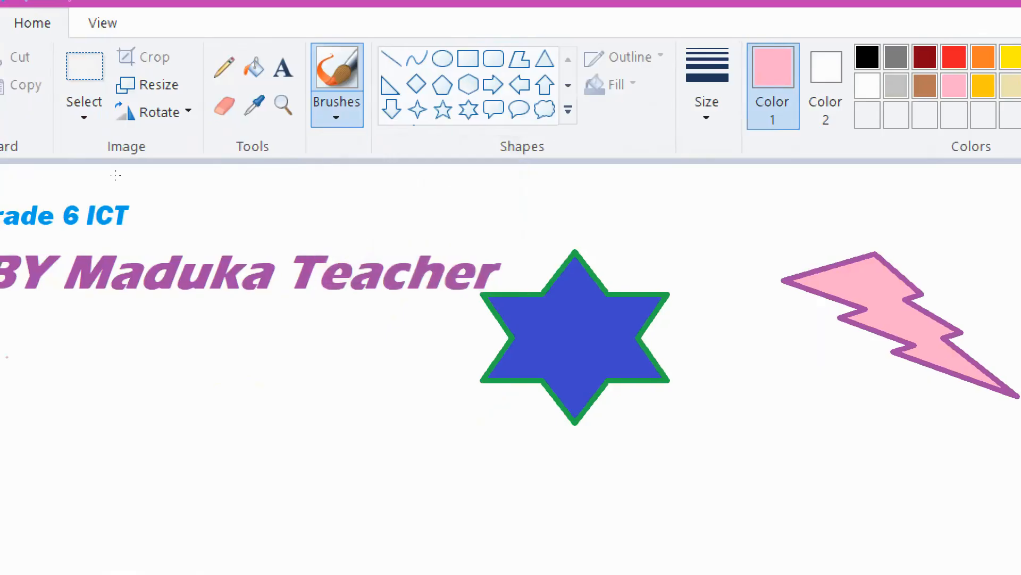
mouse_move(140, 327)
mouse_down()
mouse_move(296, 417)
mouse_move(170, 337)
mouse_move(349, 428)
mouse_up()
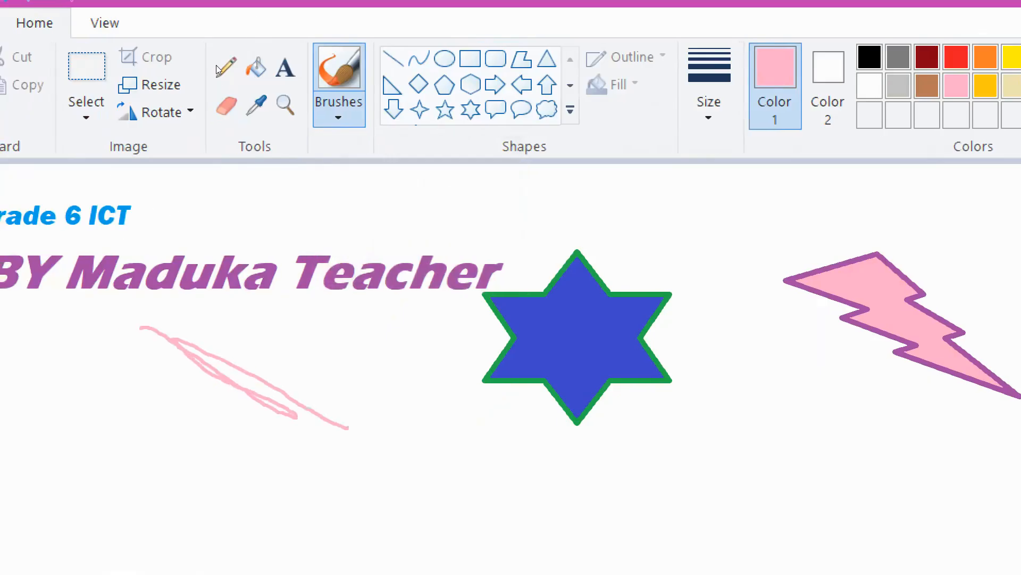
click(339, 109)
click(394, 156)
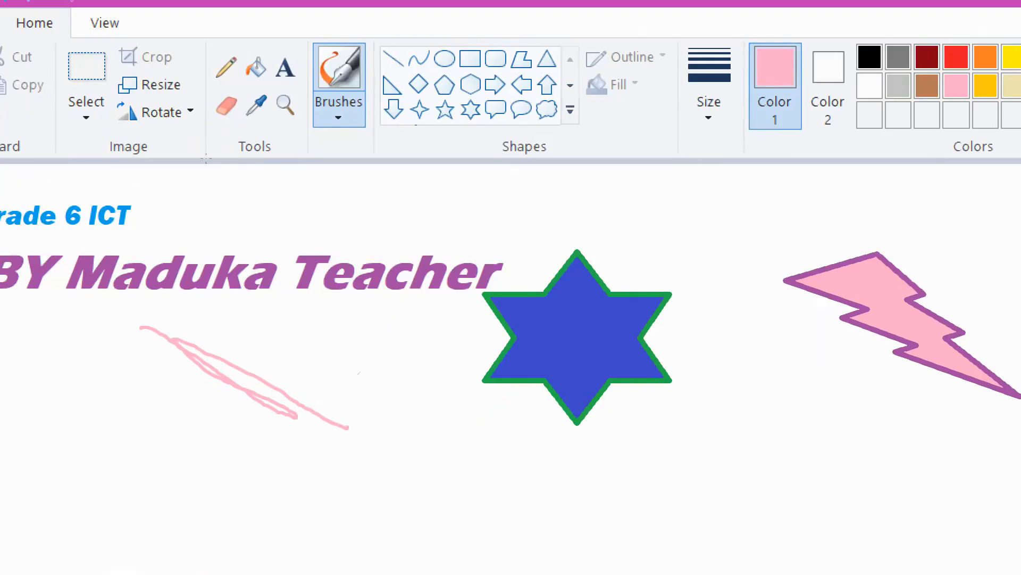
drag(215, 317, 350, 383)
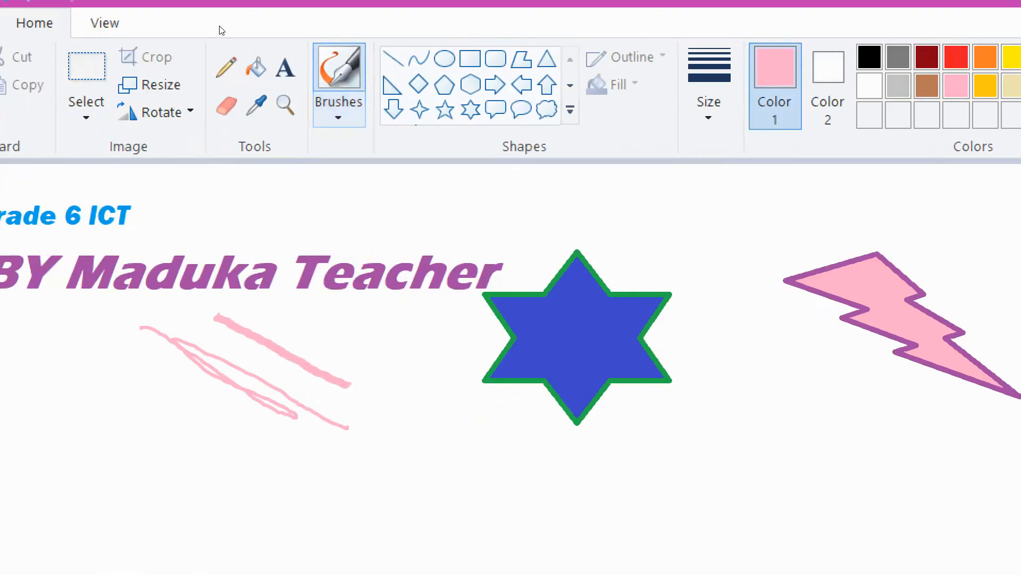
click(338, 112)
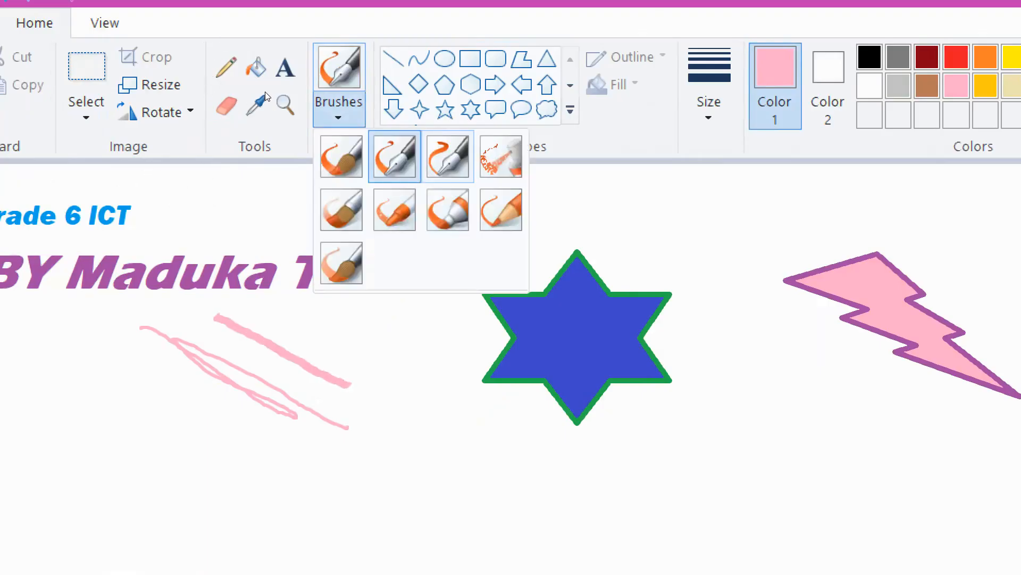
click(448, 157)
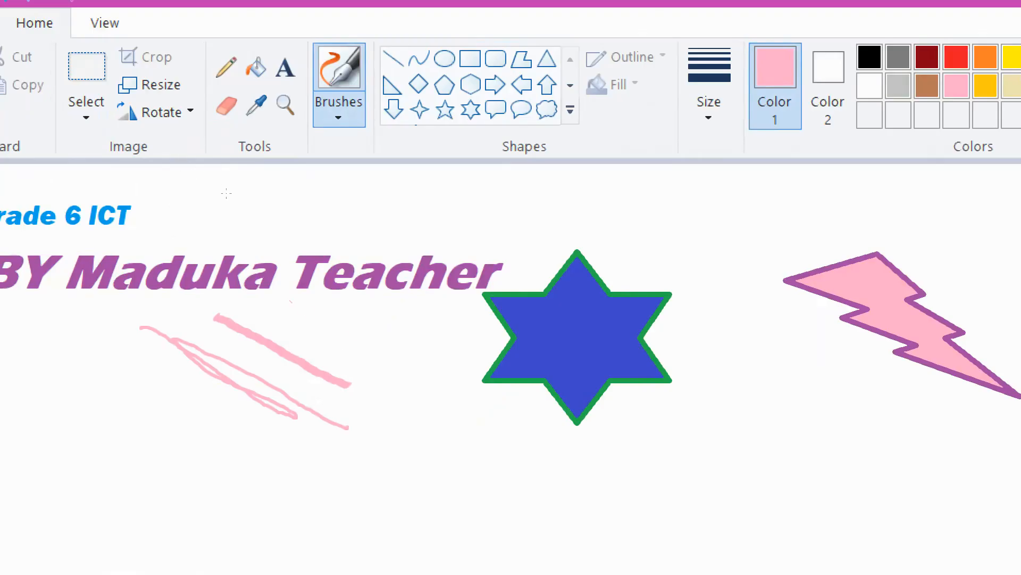
drag(288, 300, 404, 371)
click(338, 112)
click(500, 156)
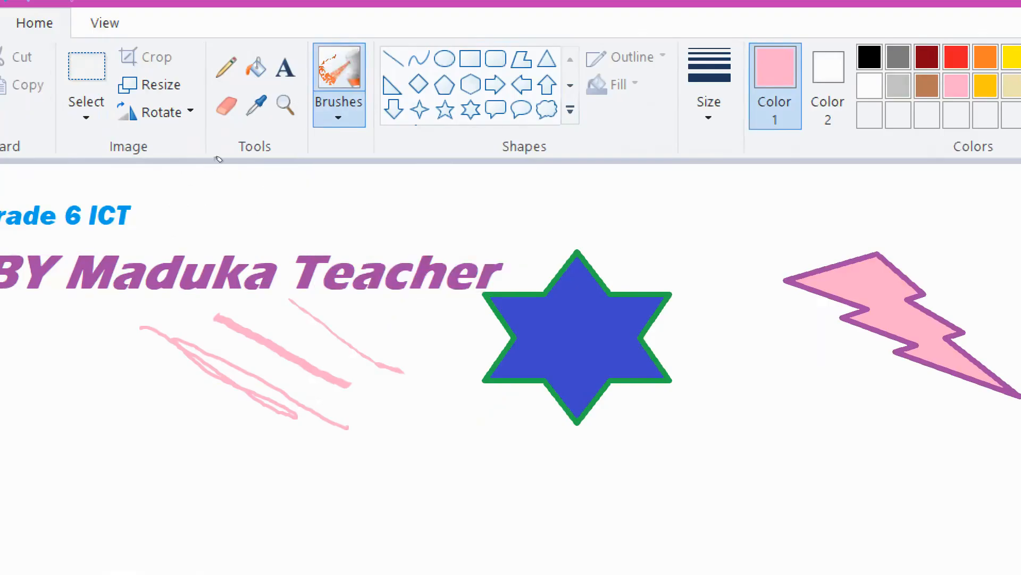
drag(350, 300, 389, 331)
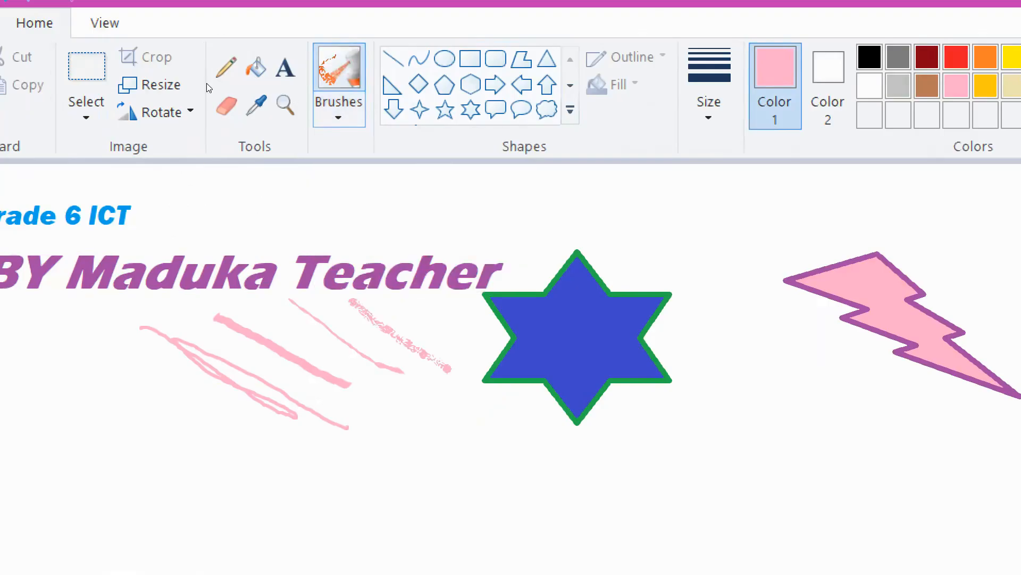
- Paint more pink test strokes with the oil, crayon, marker, natural pencil and watercolor brushes
click(339, 112)
click(341, 210)
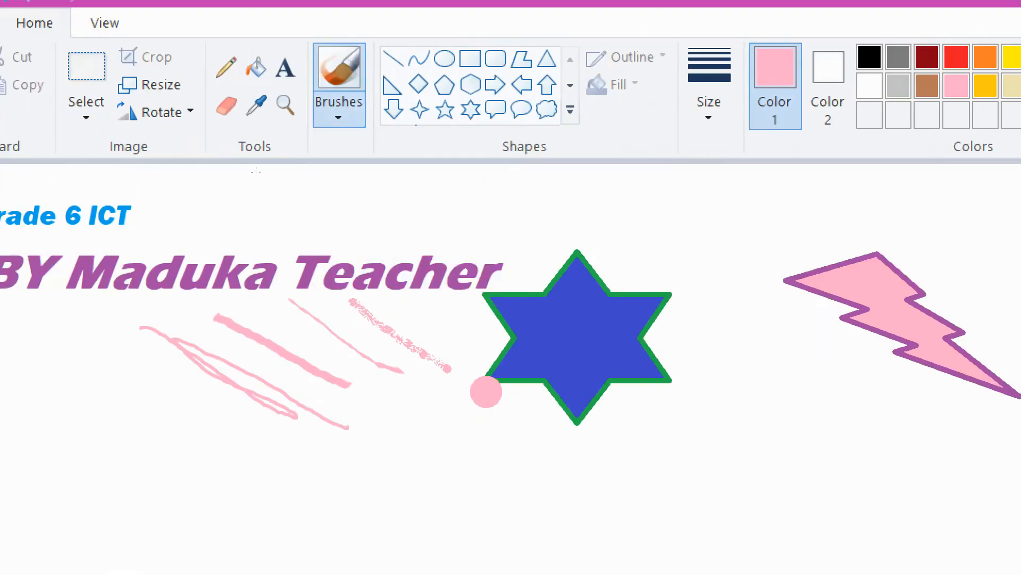
mouse_move(428, 303)
mouse_down()
mouse_move(503, 348)
mouse_move(771, 468)
mouse_up()
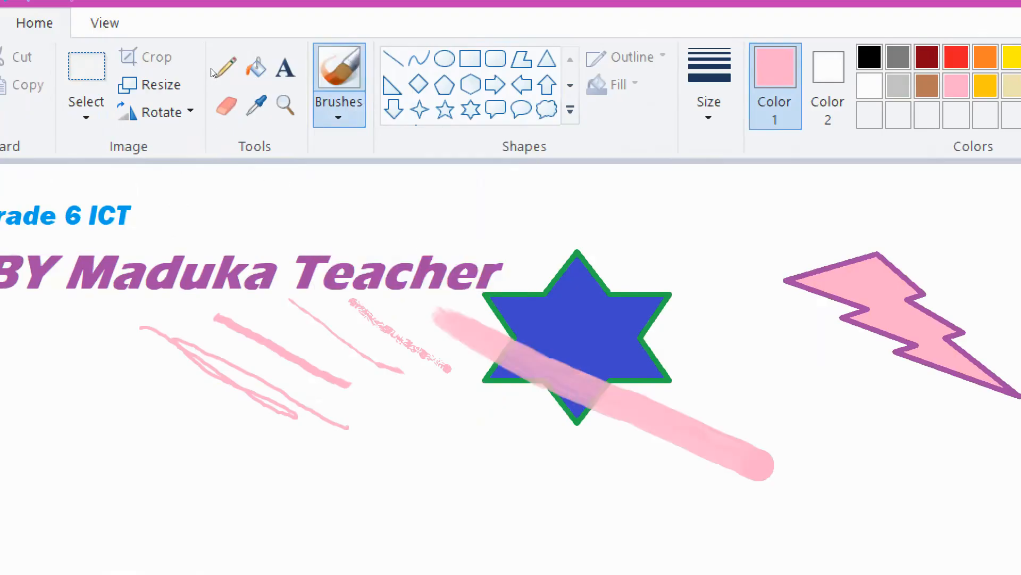
click(336, 113)
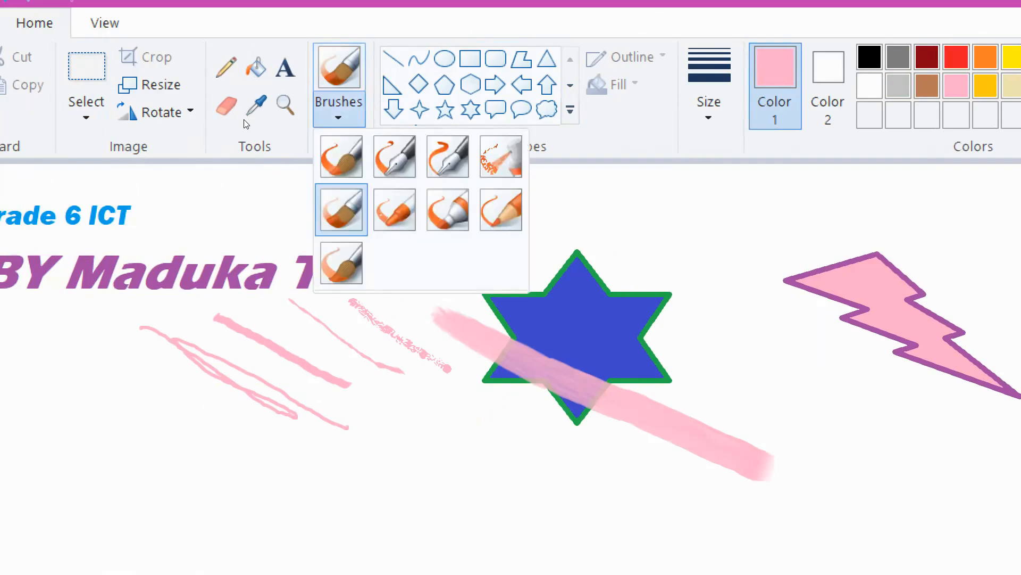
click(395, 210)
drag(622, 319, 864, 423)
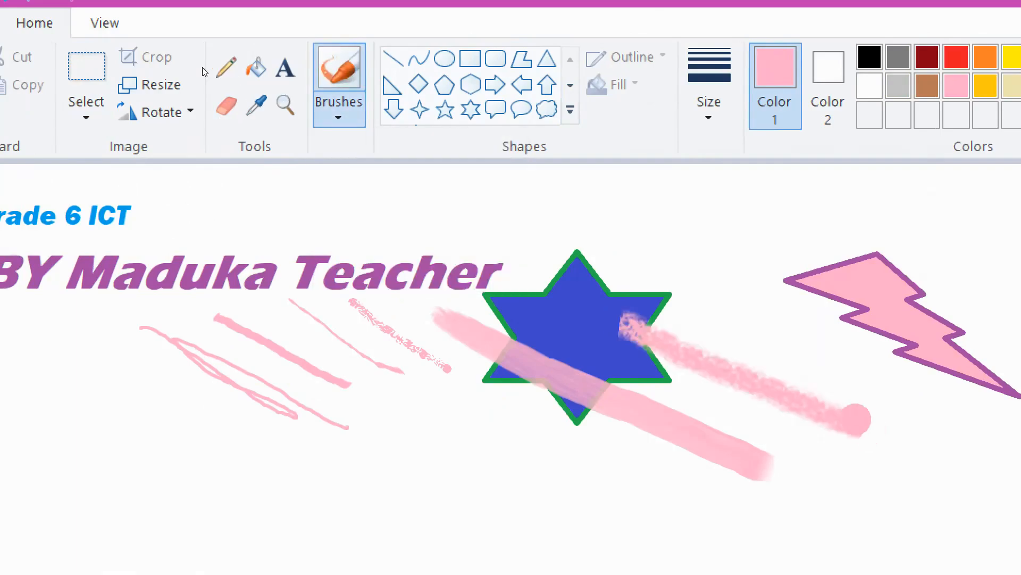
click(339, 114)
click(447, 209)
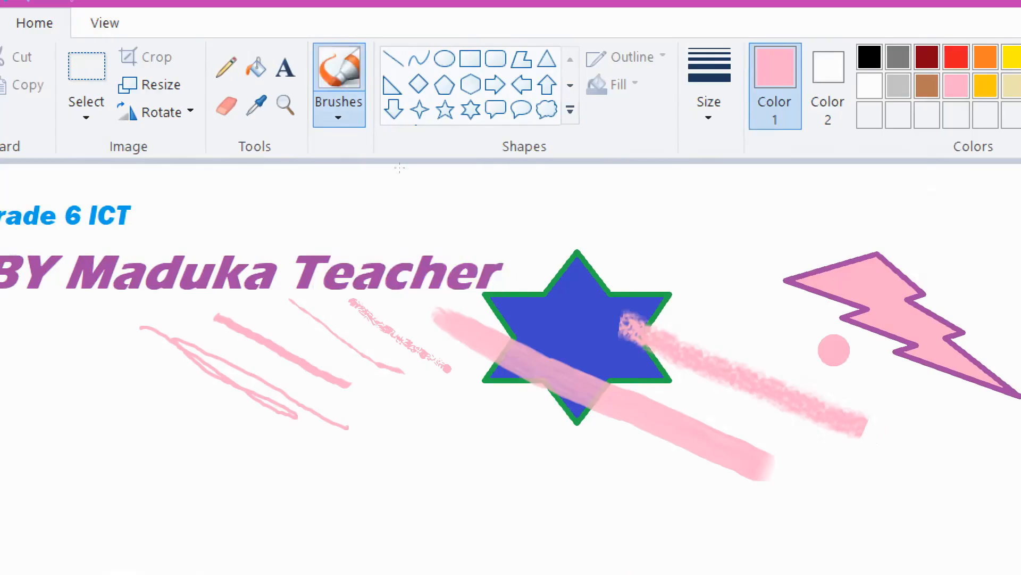
drag(732, 308, 953, 391)
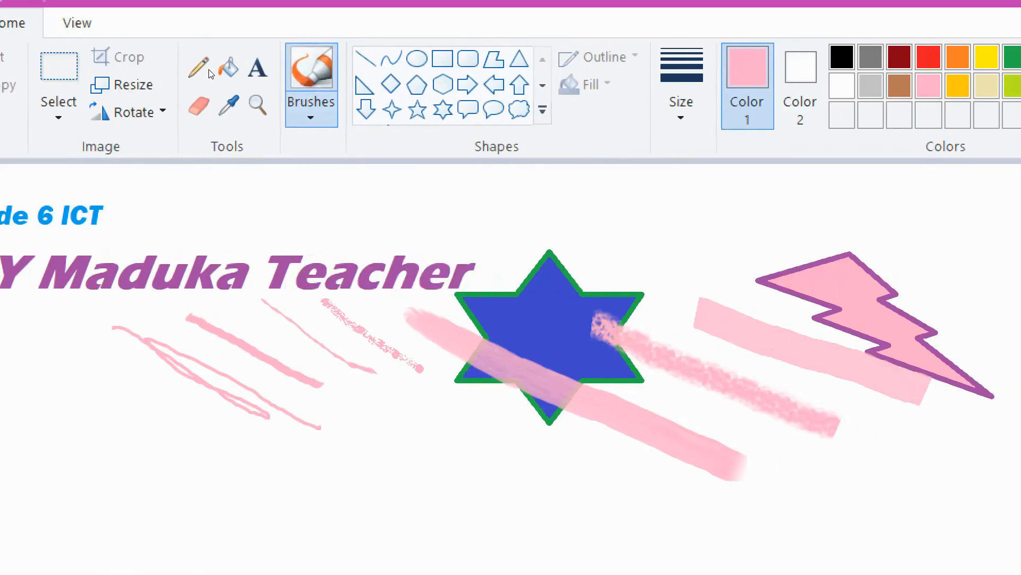
click(338, 114)
click(473, 209)
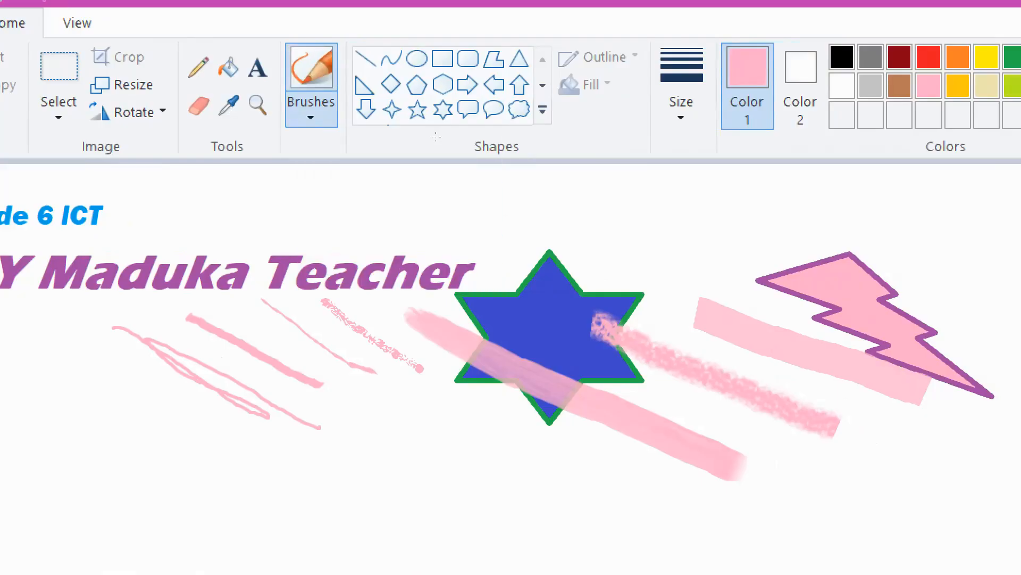
drag(769, 250, 1017, 348)
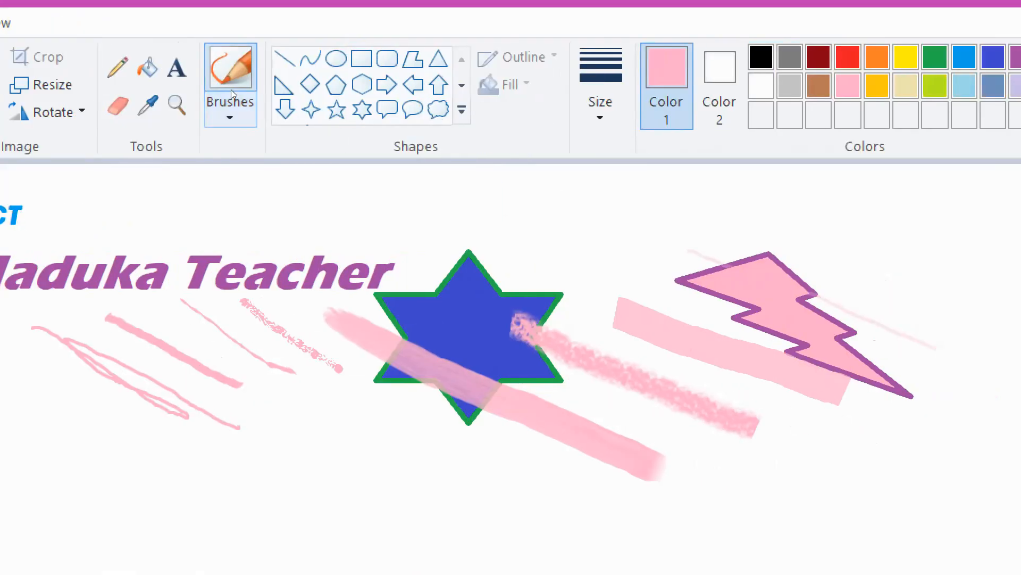
click(230, 115)
click(233, 263)
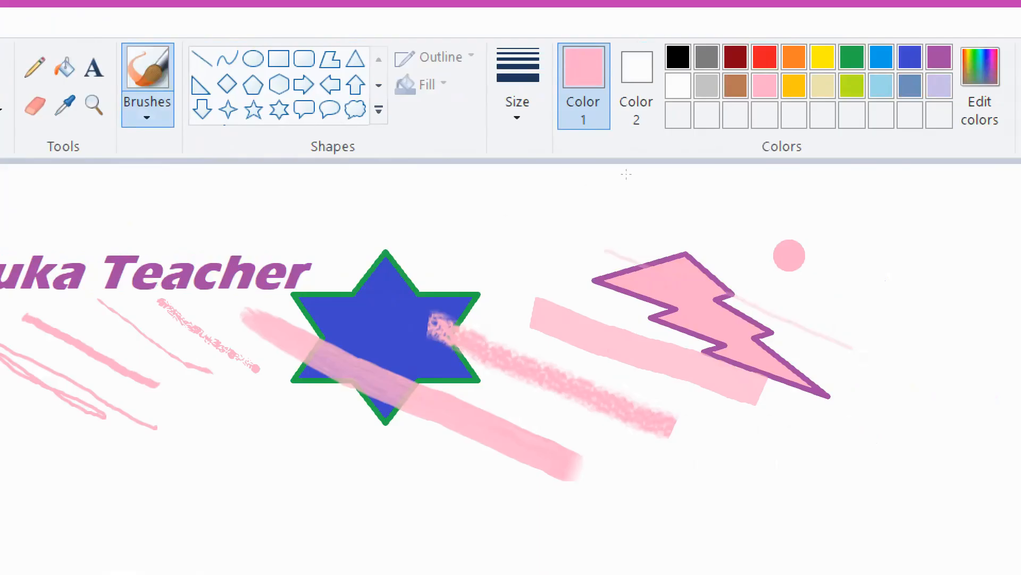
drag(888, 267, 958, 341)
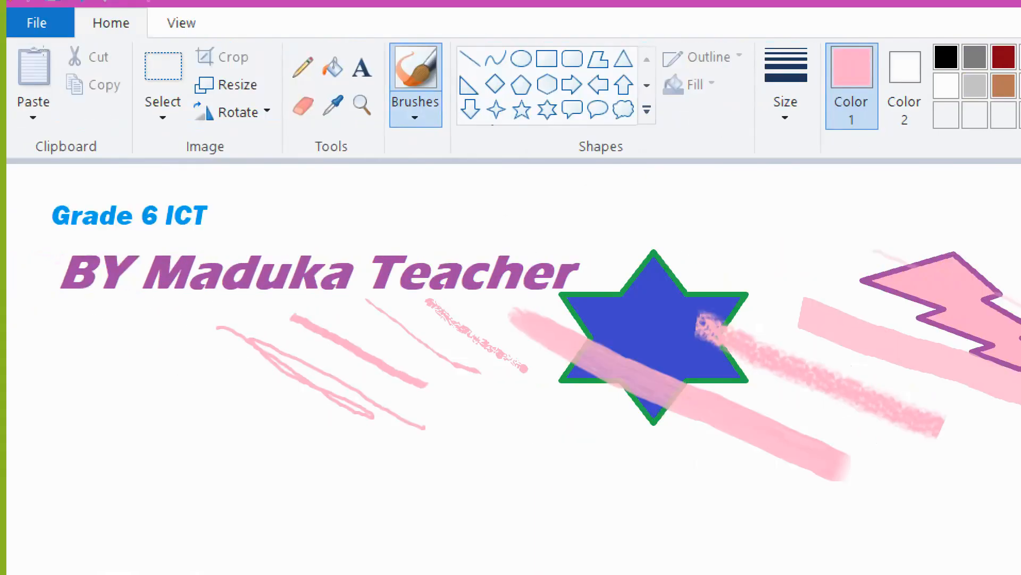
- Undo all the brush strokes and the author credit line
key(ctrl+z)
key(ctrl+z)
key(ctrl+z)
key(ctrl+z)
key(ctrl+z)
key(ctrl+z)
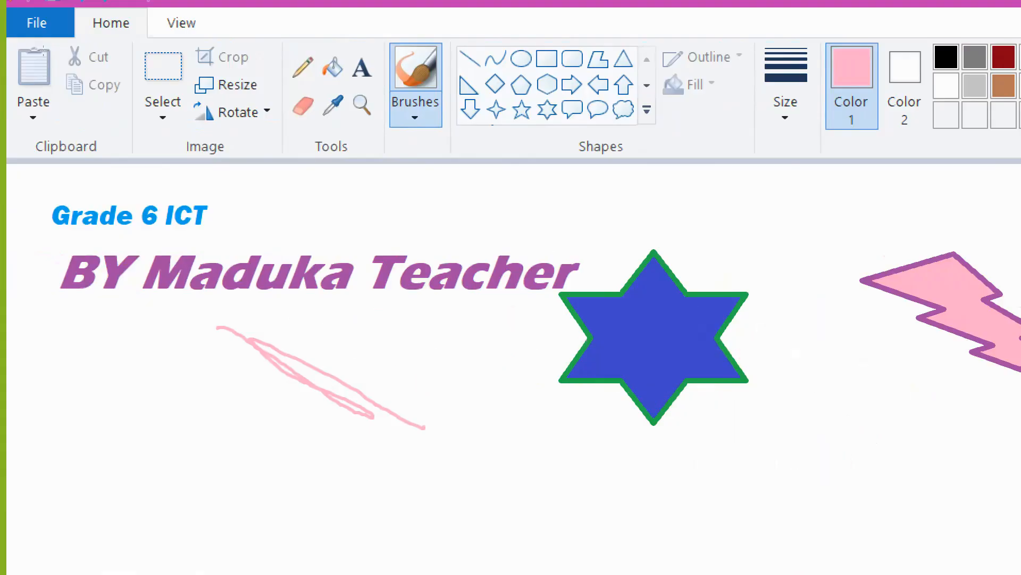
key(ctrl+z)
key(ctrl+z)
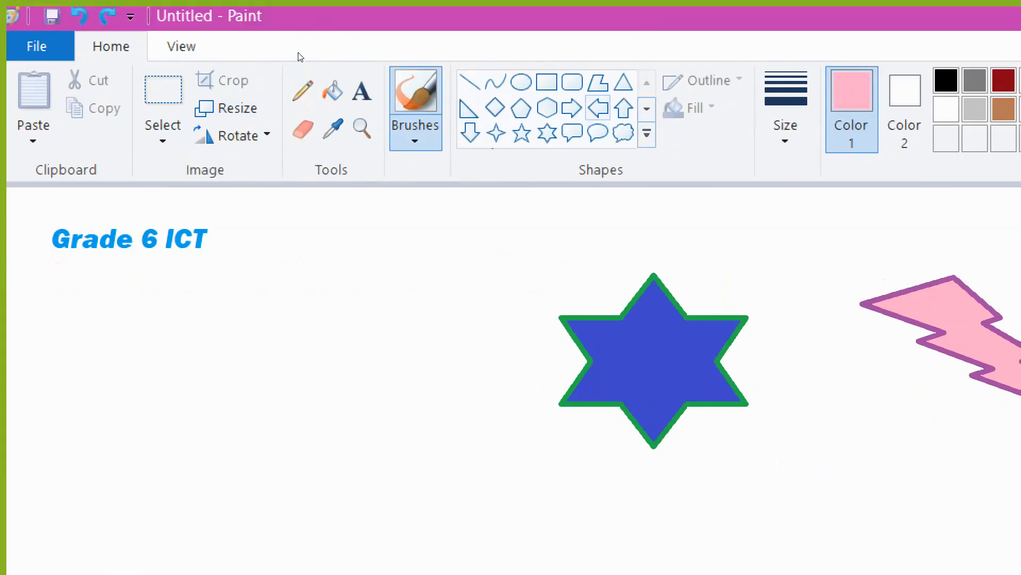
- Draw a left-arrow shape and move it to the left, below the Grade 6 ICT title
click(598, 108)
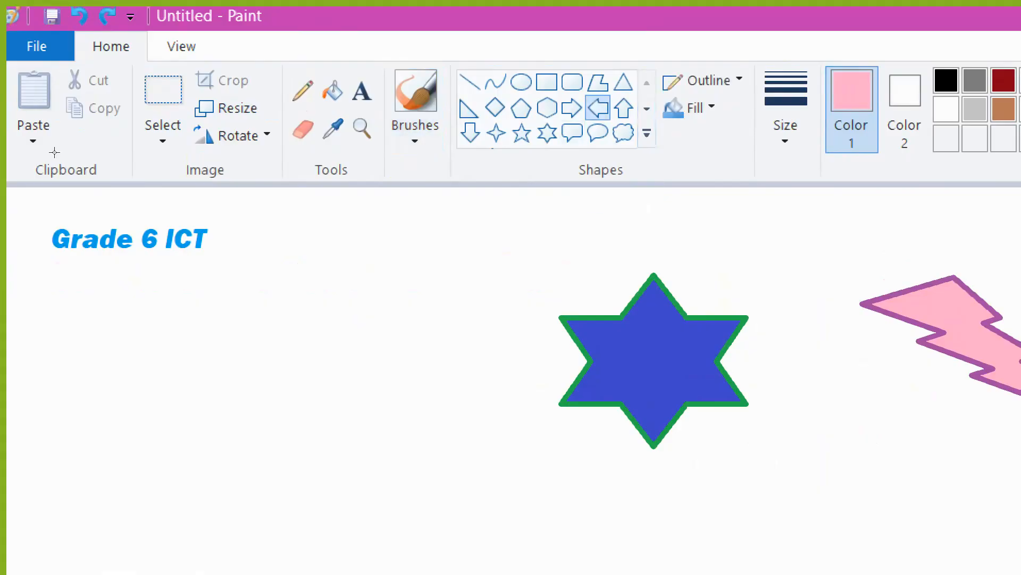
drag(185, 290, 355, 385)
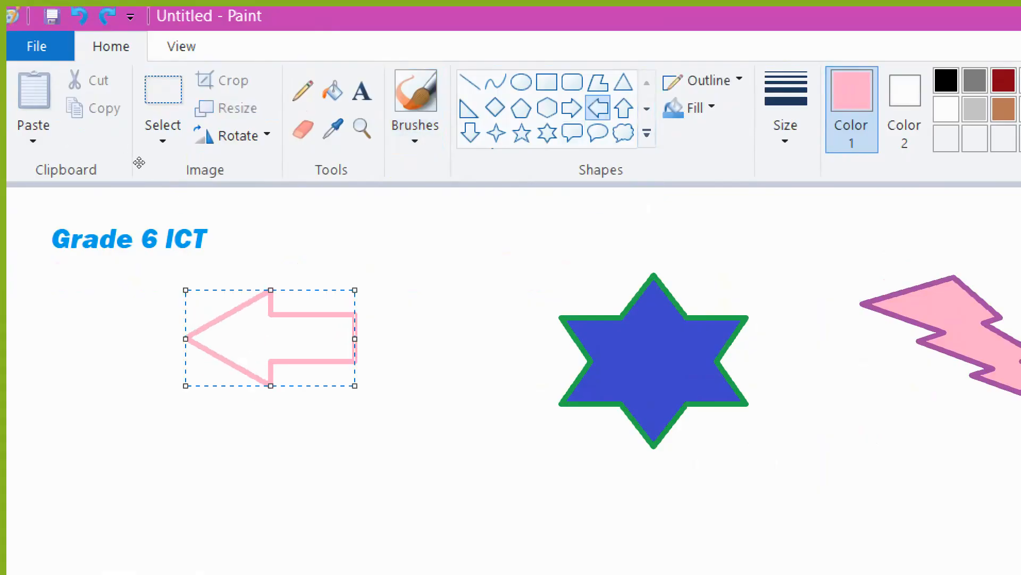
drag(270, 338, 165, 323)
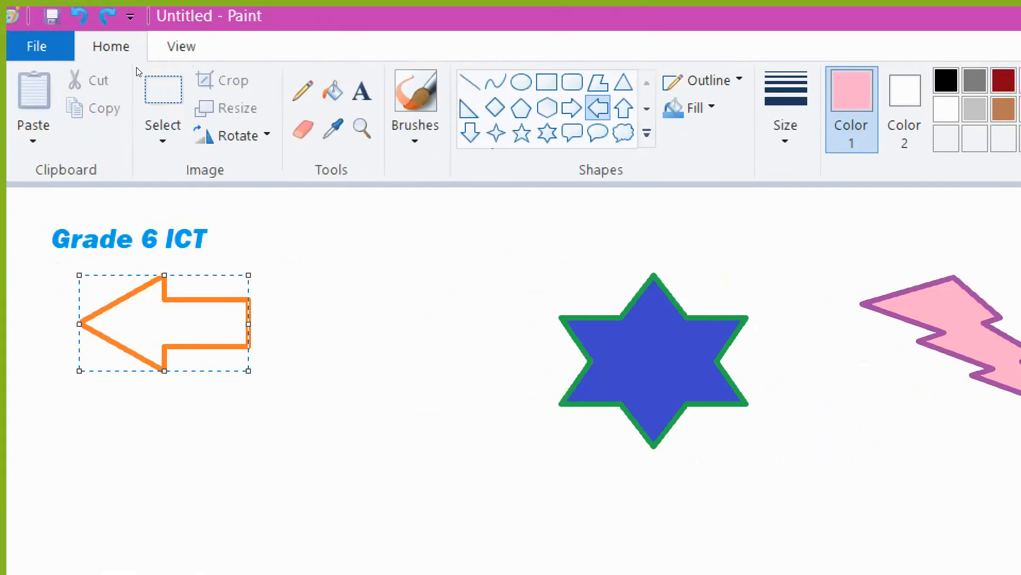
- Fill the arrow with brown (Red 128, Green 64, Blue 0) picked from the basic colors
click(332, 89)
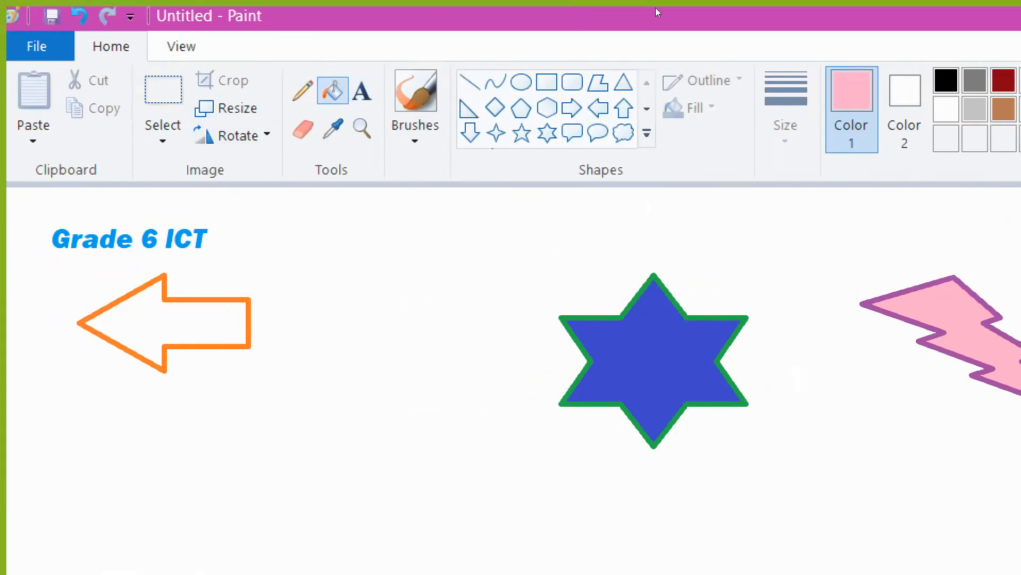
click(890, 106)
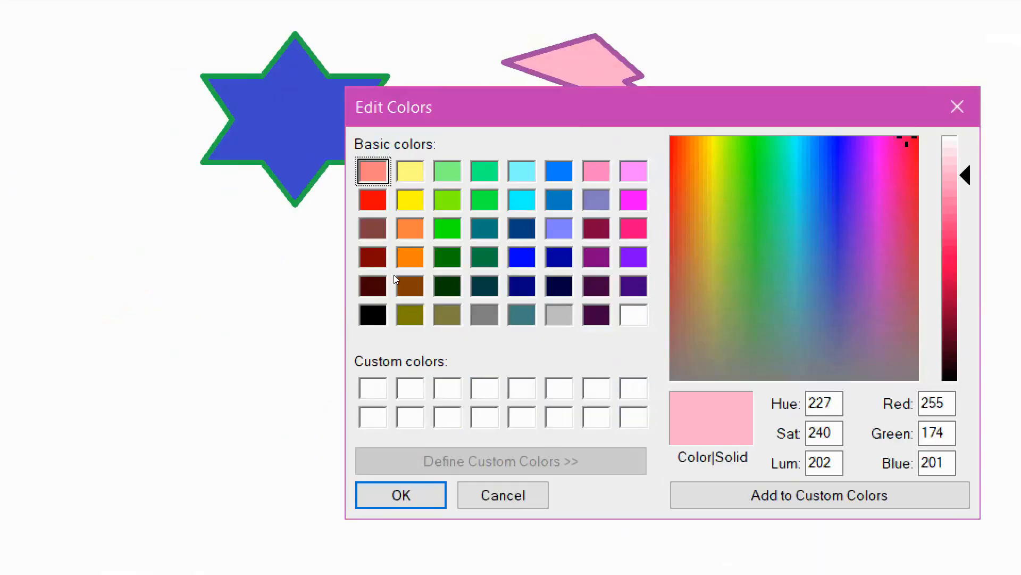
click(396, 278)
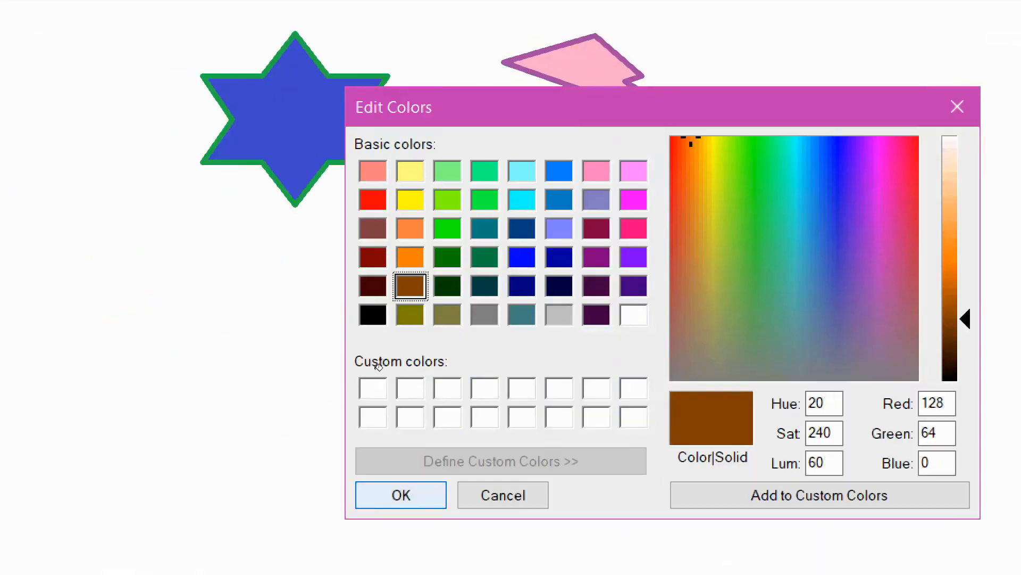
key(Return)
click(145, 129)
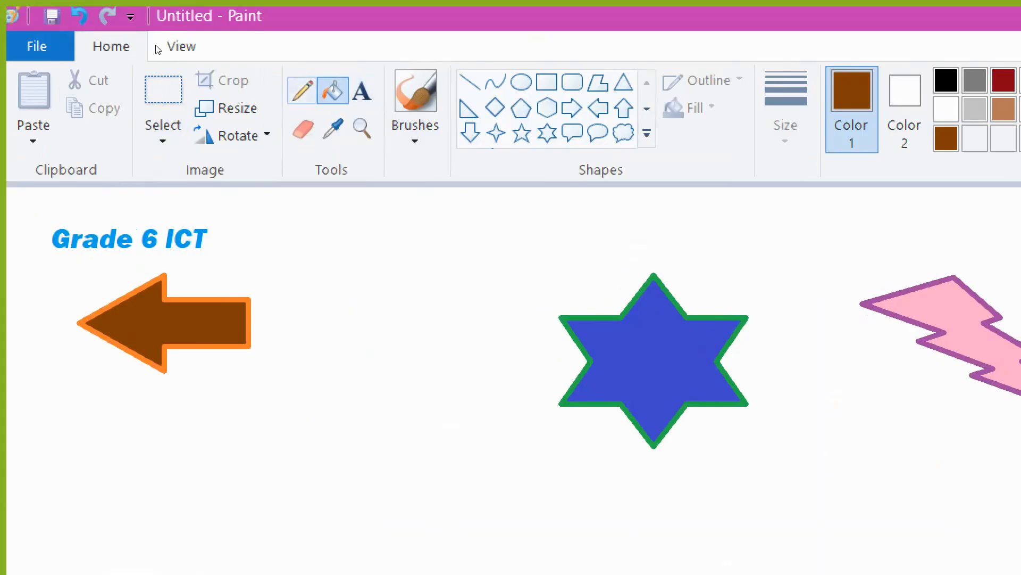
click(302, 90)
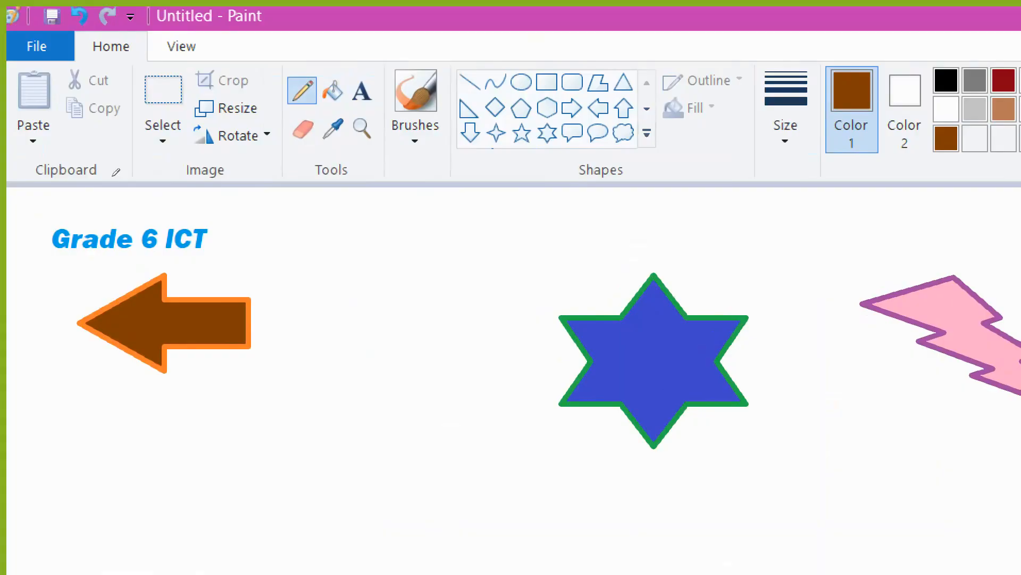
click(163, 135)
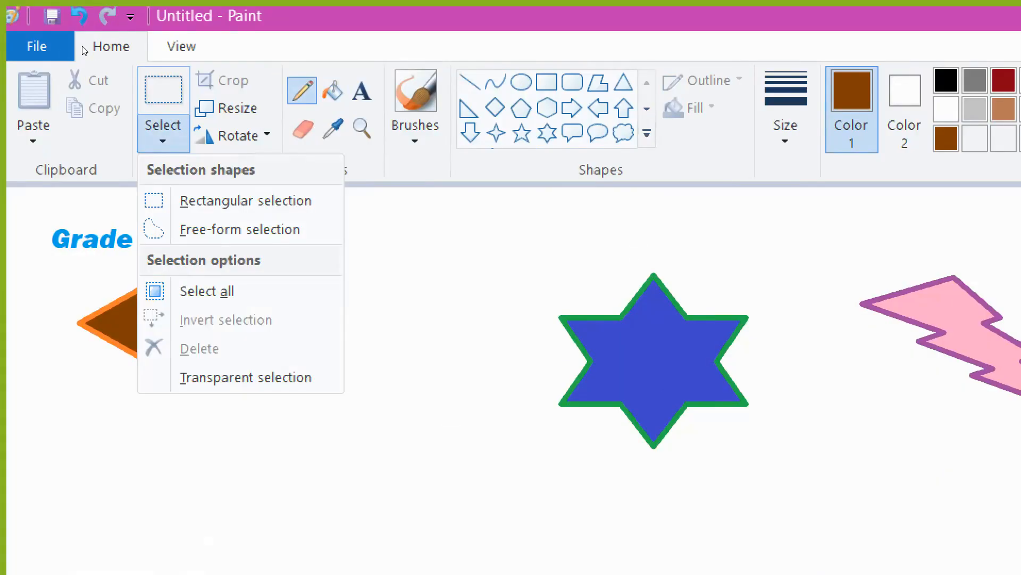
click(164, 94)
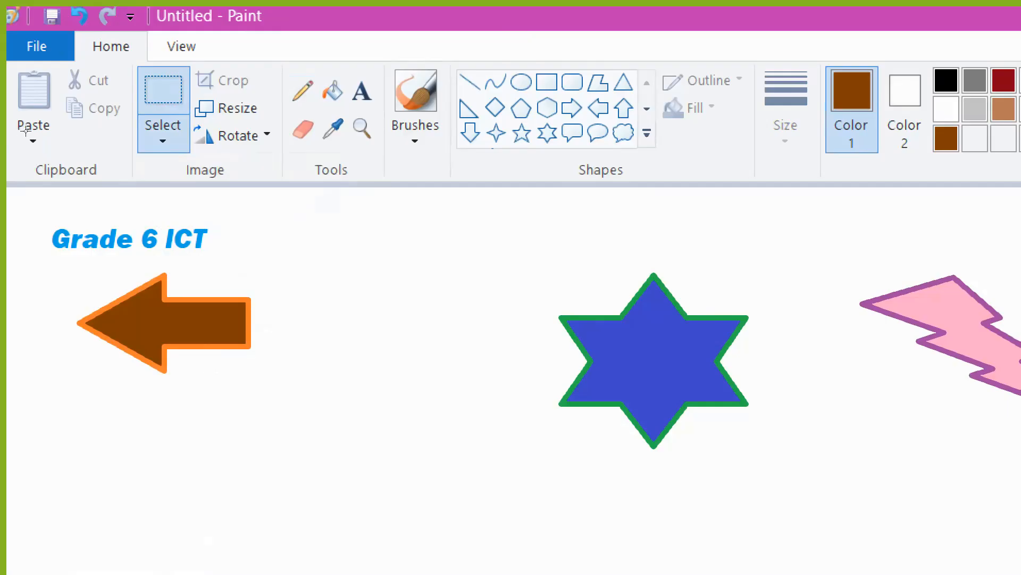
- Select the left arrow, copy it and paste two copies stacked beneath it in a column
drag(53, 259, 339, 415)
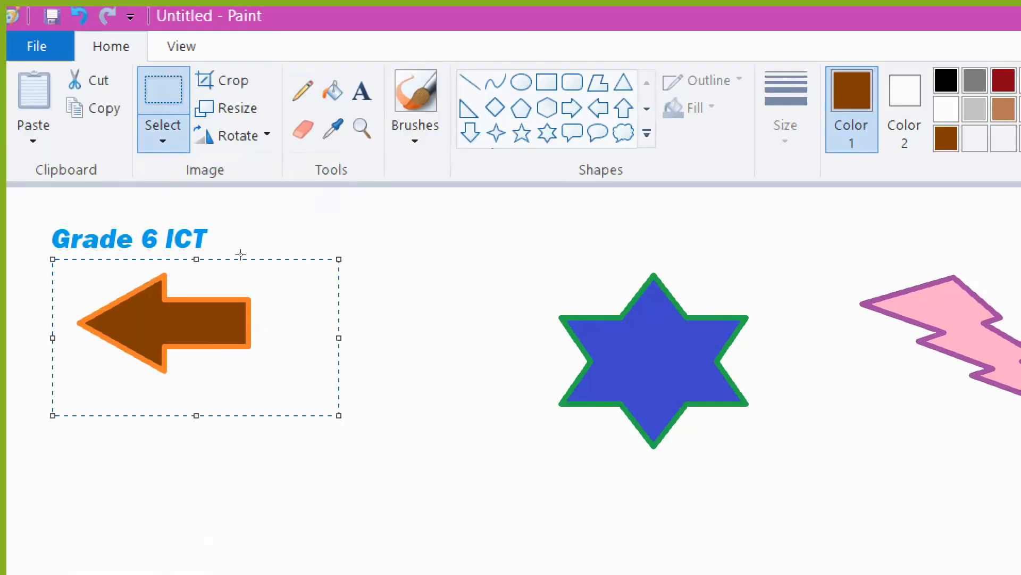
mouse_move(68, 173)
mouse_down()
mouse_move(162, 178)
mouse_move(322, 137)
mouse_move(452, 170)
mouse_move(34, 199)
mouse_move(51, 178)
mouse_move(37, 168)
mouse_move(296, 211)
mouse_move(346, 134)
mouse_move(53, 170)
mouse_move(47, 181)
mouse_move(80, 169)
mouse_up()
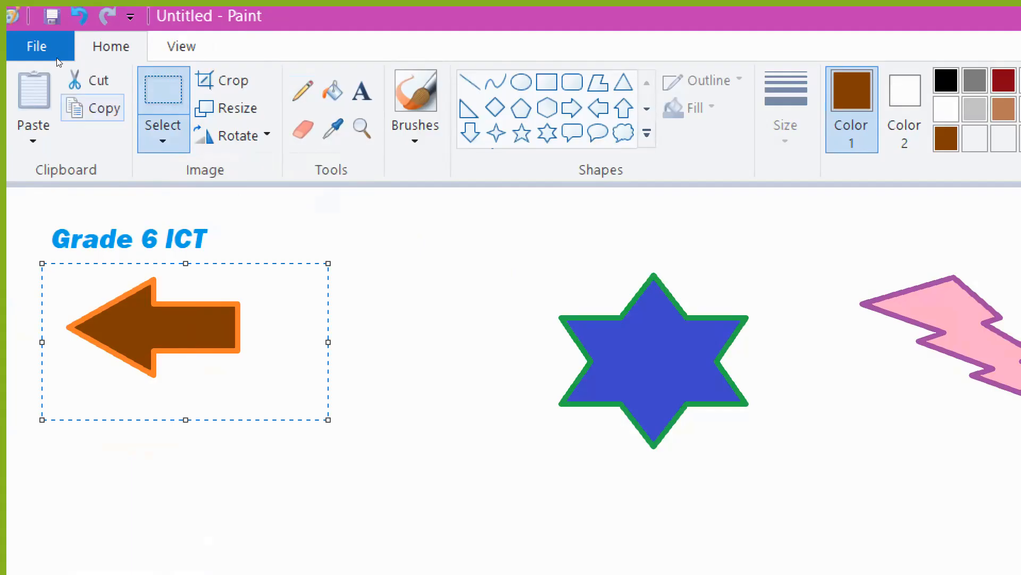
click(95, 108)
click(33, 90)
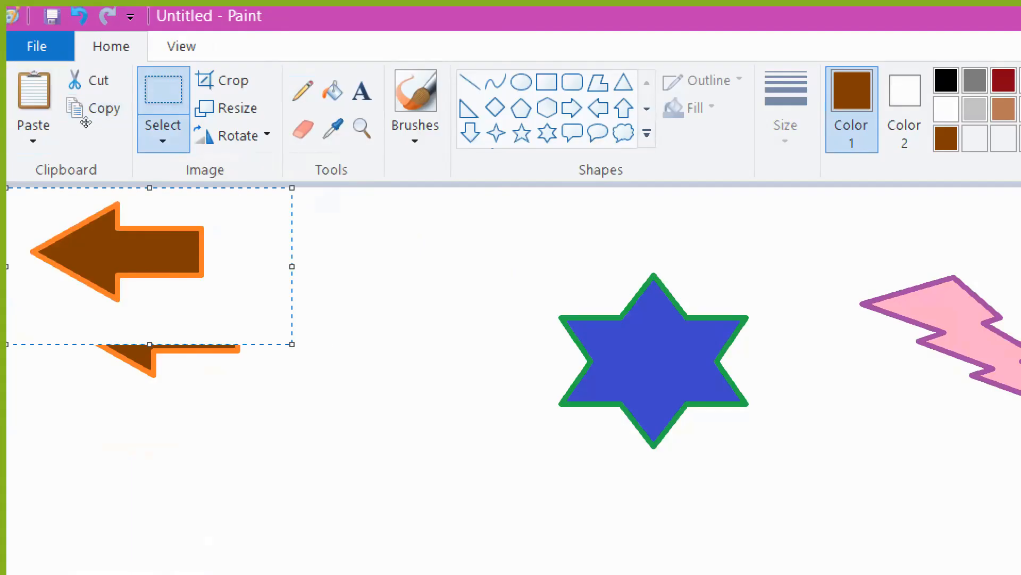
drag(107, 140, 137, 227)
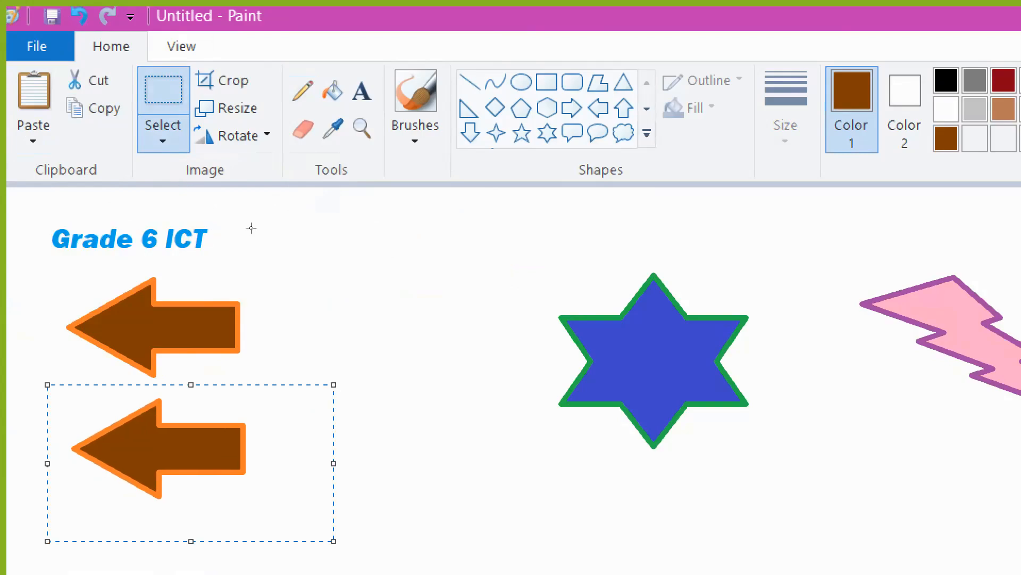
key(ctrl+v)
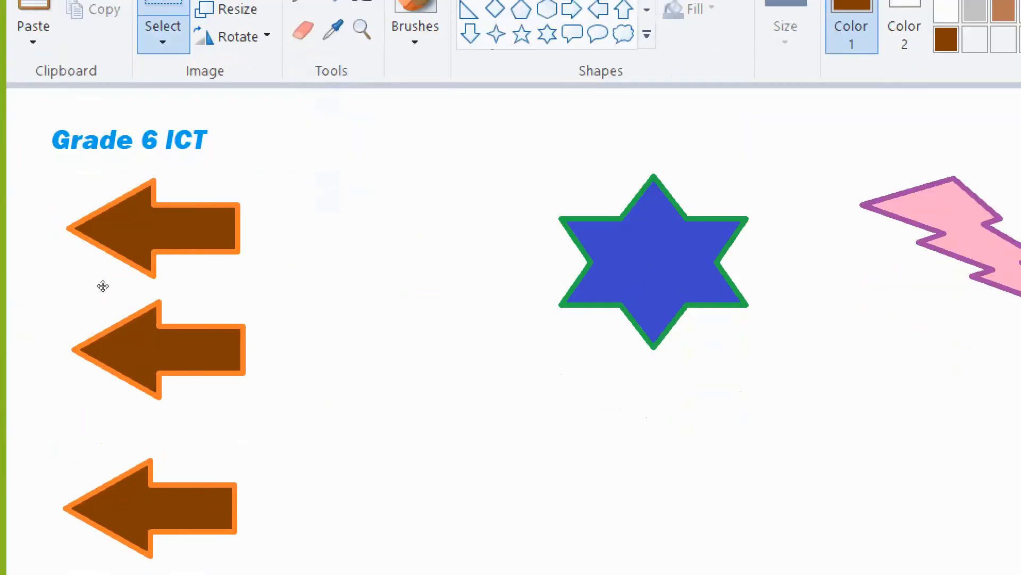
mouse_move(103, 286)
mouse_down()
mouse_move(94, 296)
mouse_move(105, 297)
mouse_up()
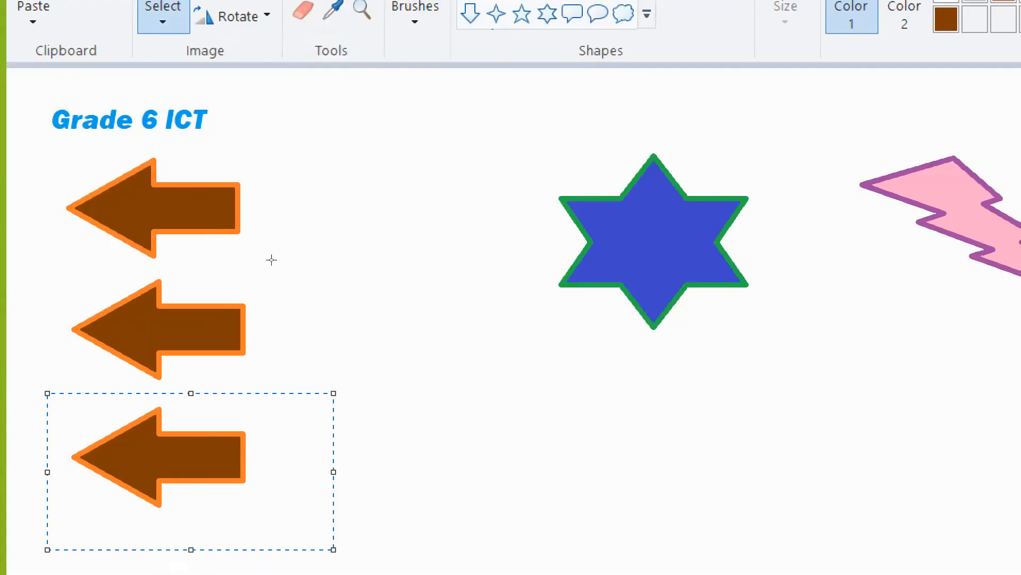
key(ctrl+v)
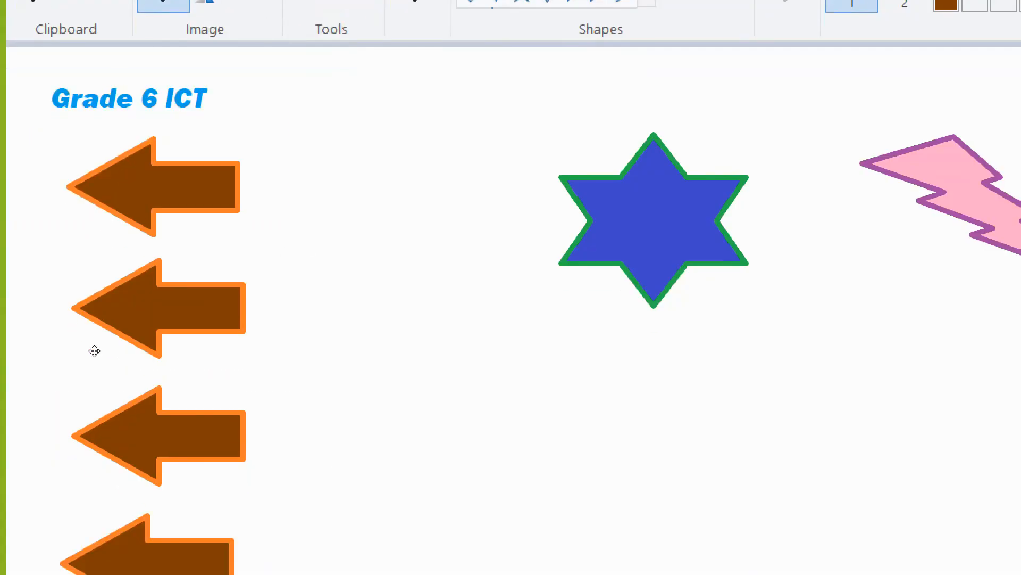
drag(95, 351, 107, 337)
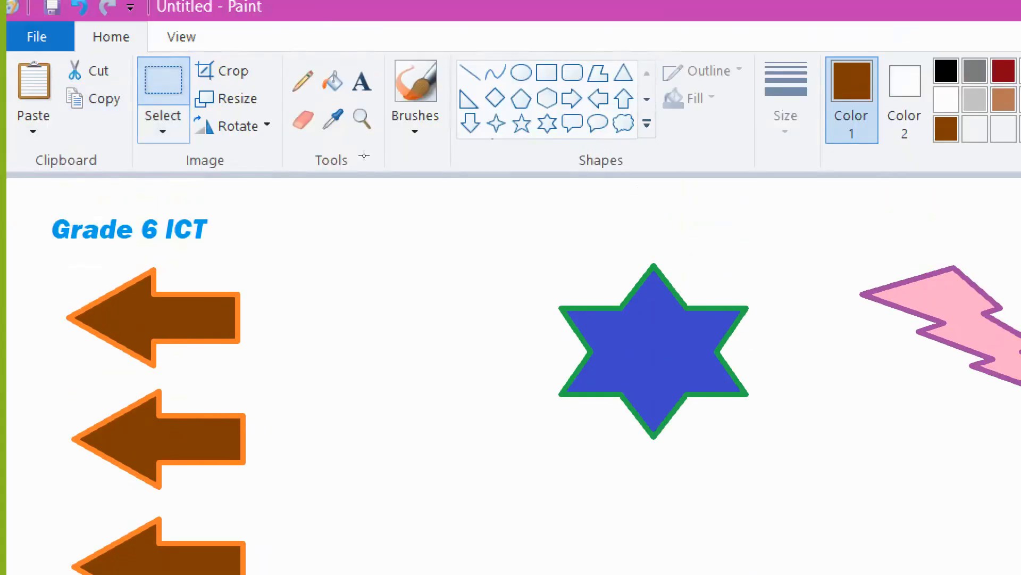
- Select the blue star, move it left next to the arrows, and paste a copy below it
click(259, 118)
drag(520, 224, 773, 534)
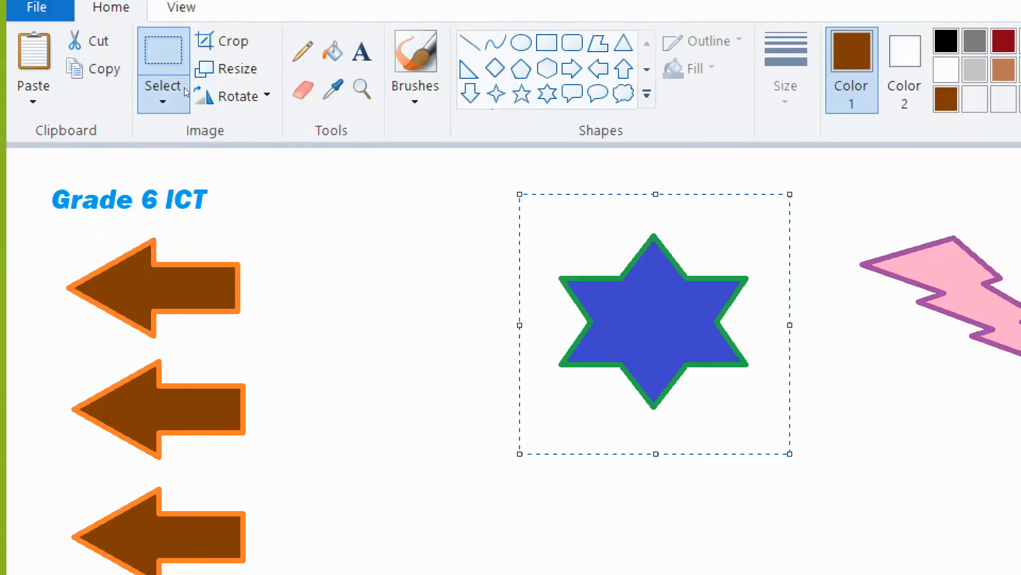
click(431, 216)
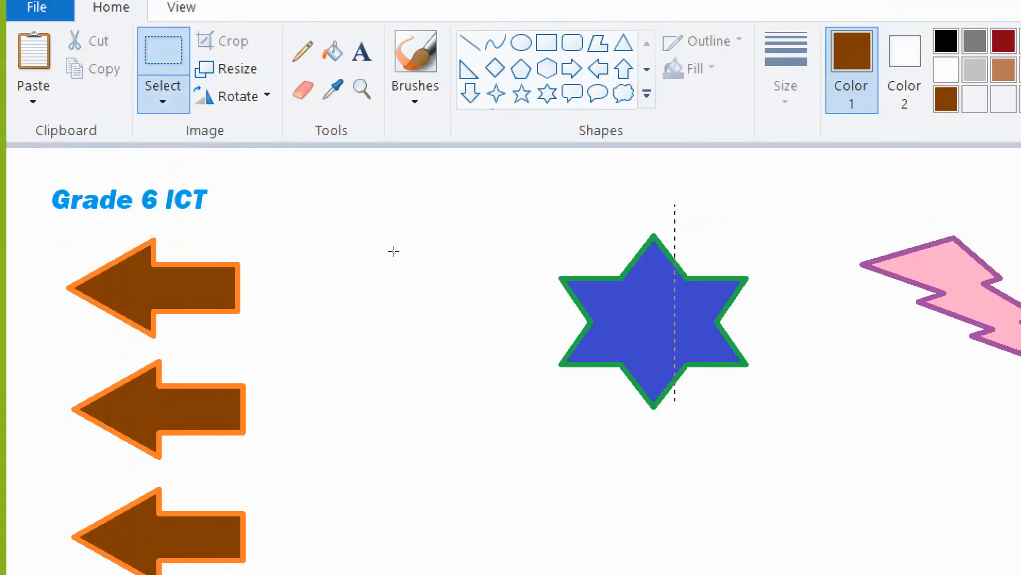
key(ctrl+z)
drag(317, 166, 203, 145)
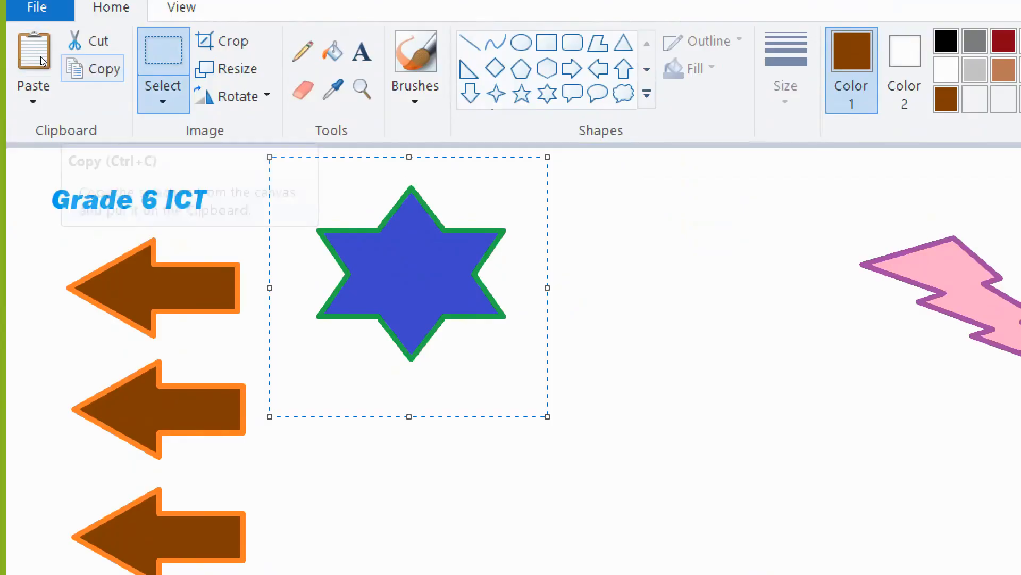
key(ctrl+v)
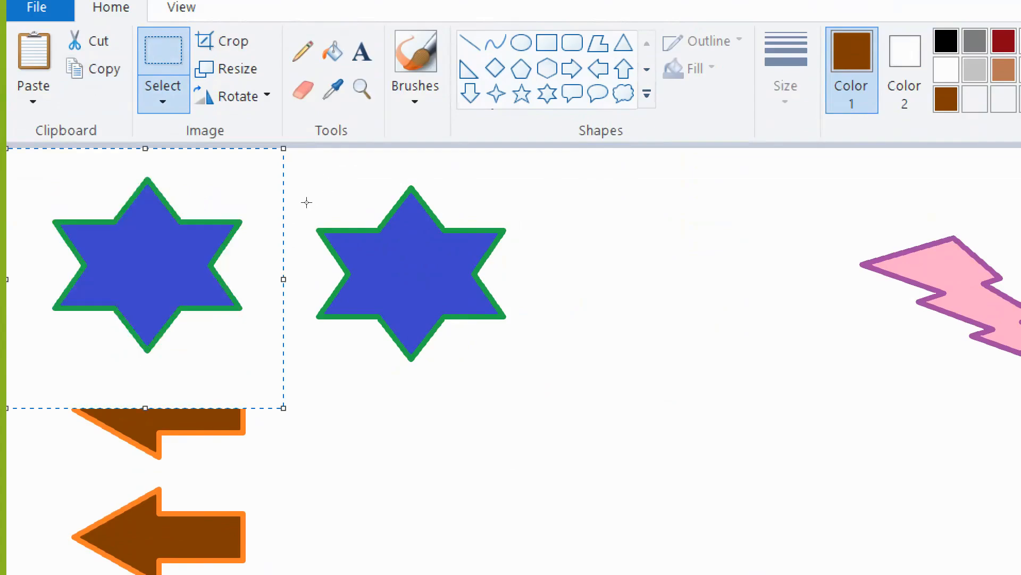
drag(115, 256, 375, 476)
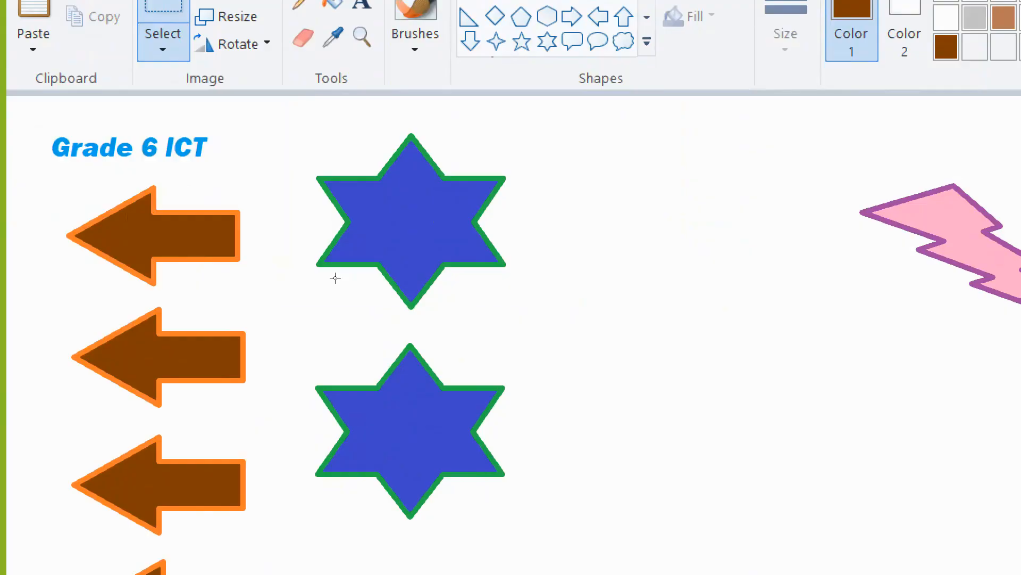
- Paste another copy of the star and place it to the right of the first star
click(363, 258)
key(ctrl+v)
drag(178, 181, 331, 151)
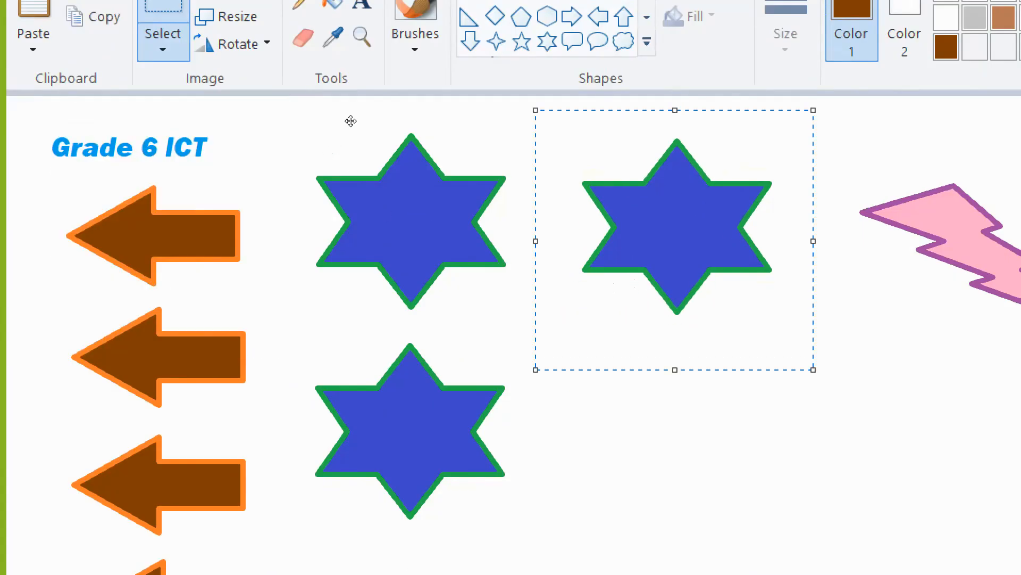
click(488, 257)
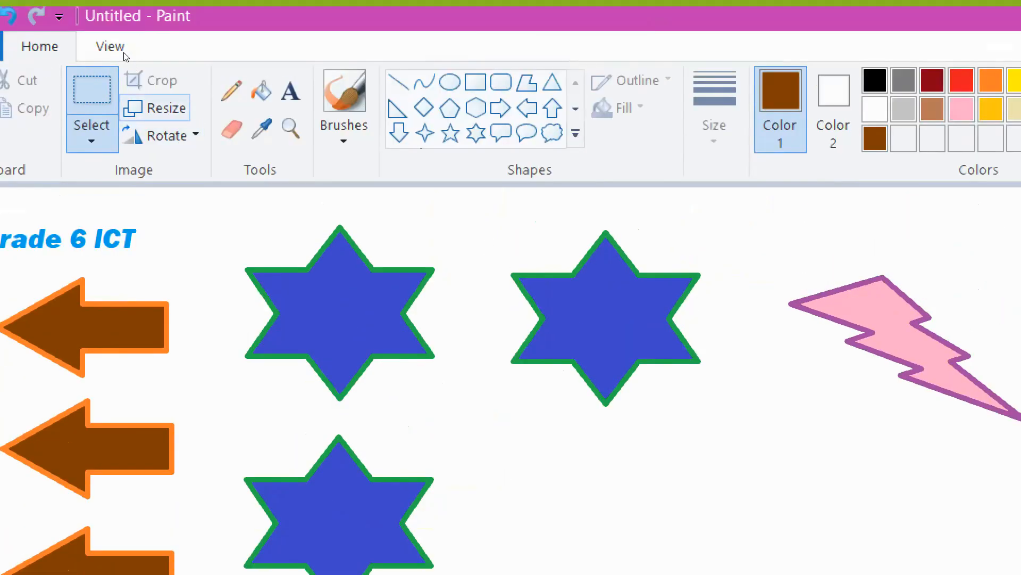
- Open and close the Resize and Skew dialog for the right-hand star without changing anything
click(155, 108)
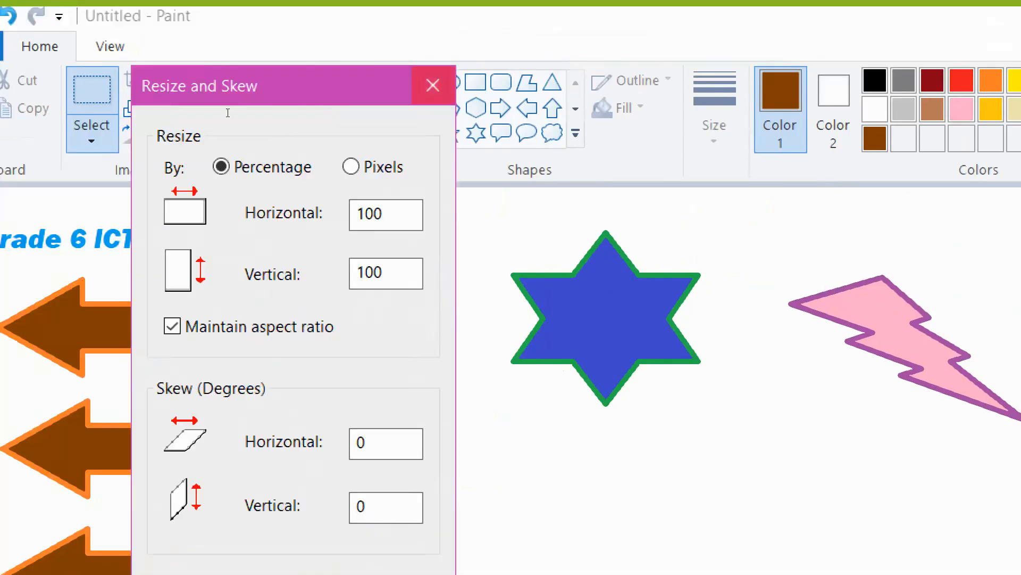
click(433, 85)
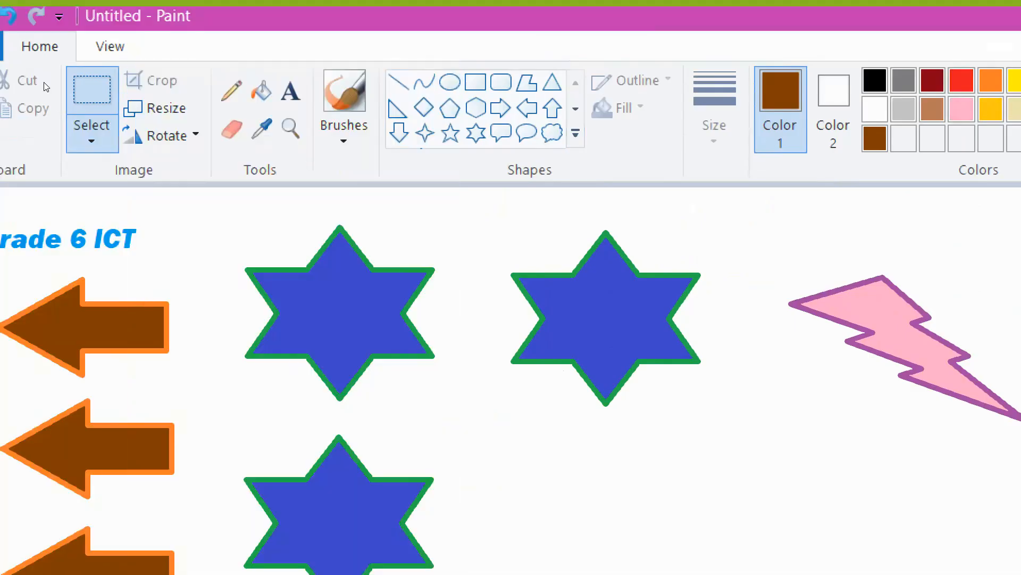
drag(739, 424, 742, 430)
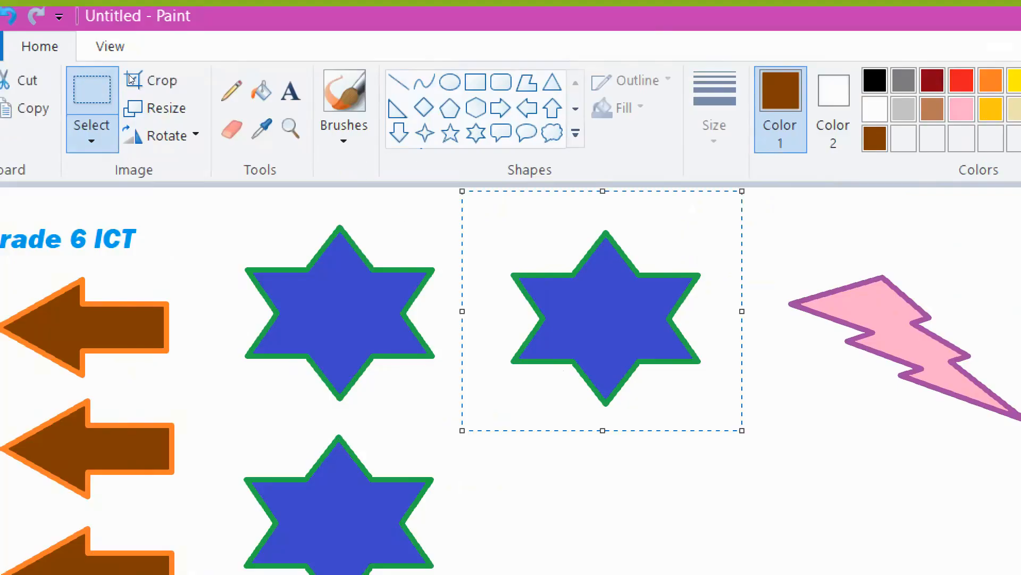
click(160, 108)
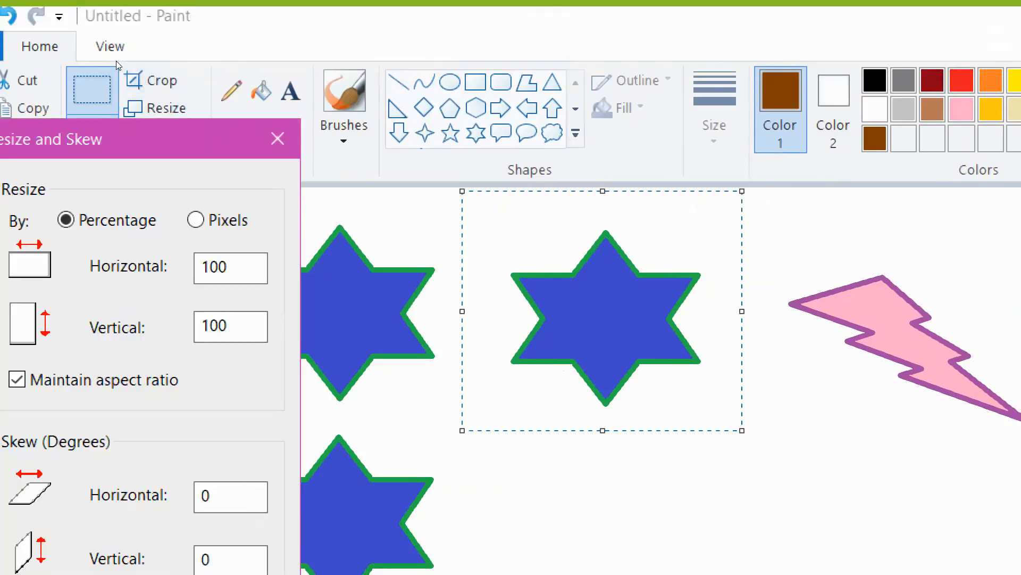
drag(145, 139, 237, 33)
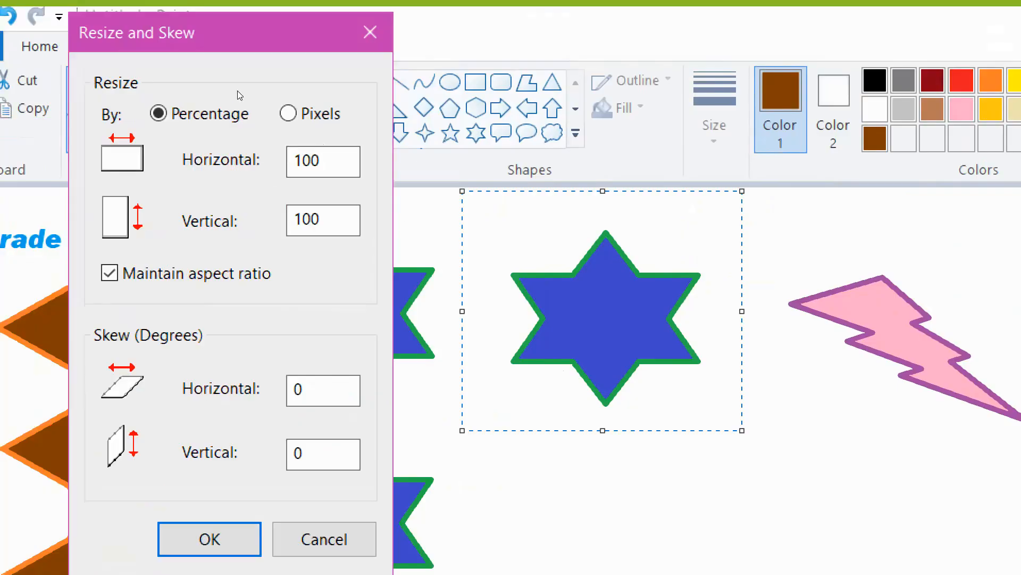
click(370, 32)
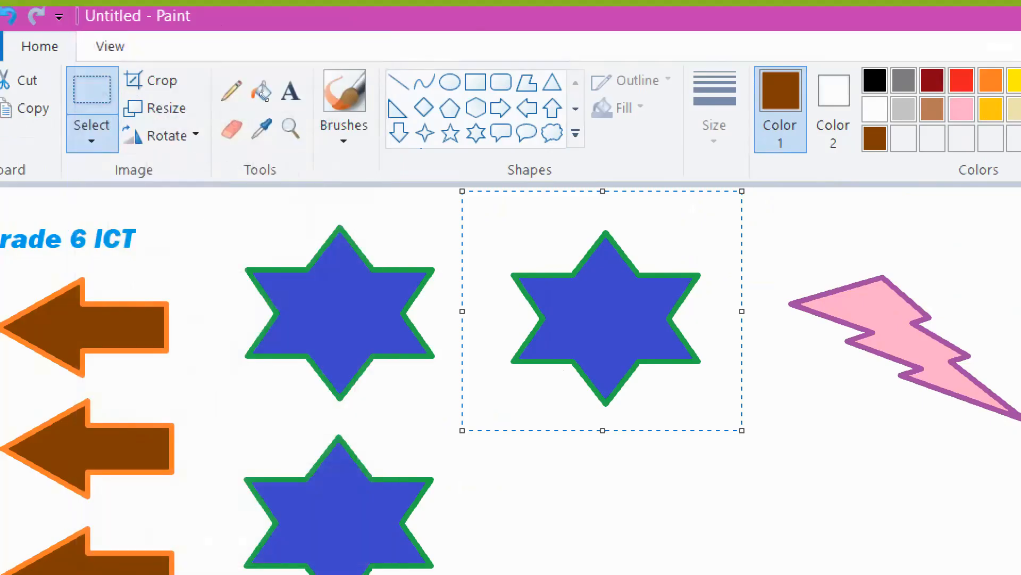
- Shrink the right-hand star by dragging its selection handles and reposition it
drag(462, 191, 569, 308)
drag(657, 372, 616, 289)
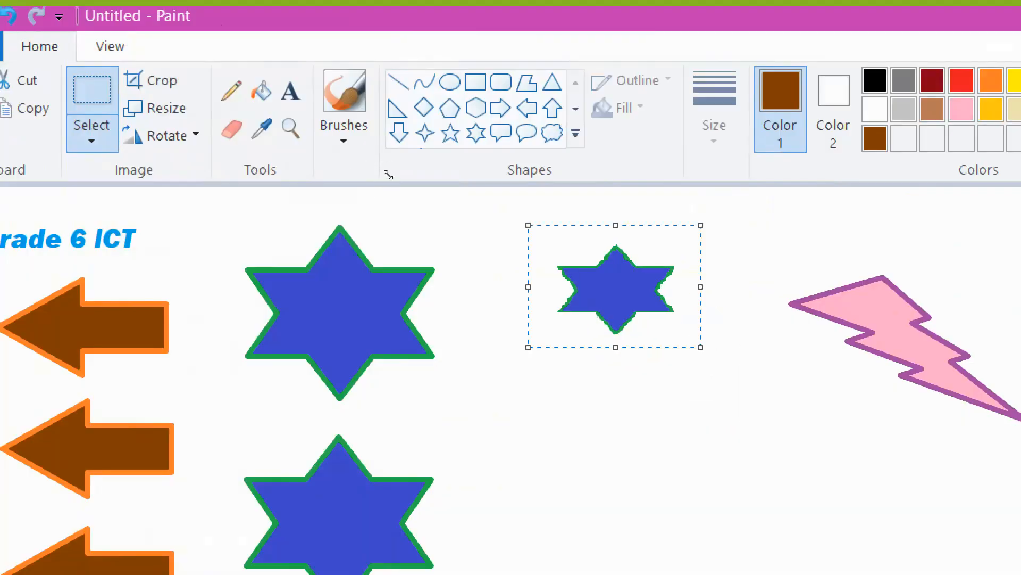
drag(701, 347, 727, 351)
click(769, 417)
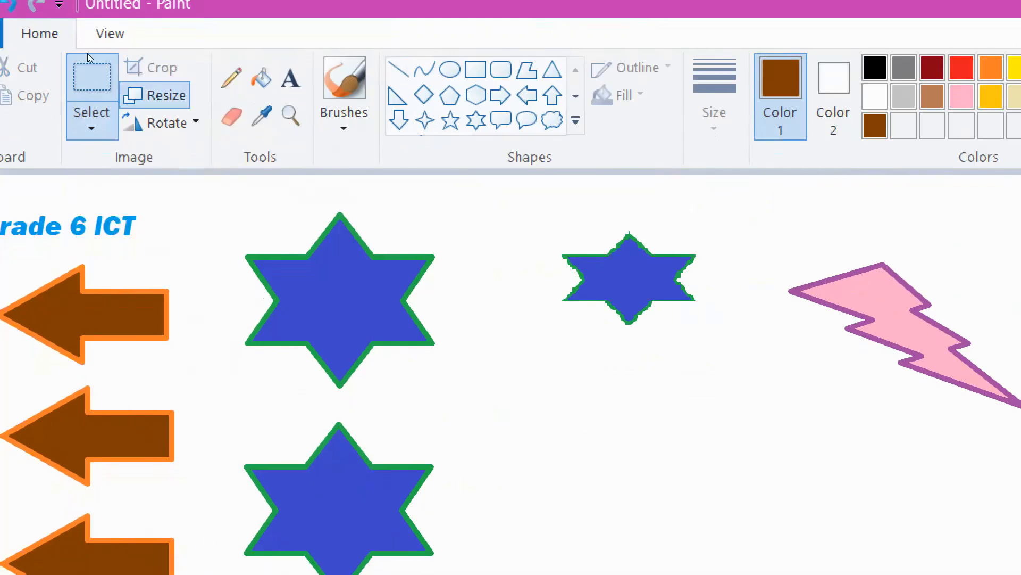
- Select the upper-left star and resize it to 40 percent horizontally and vertically
click(161, 85)
click(278, 126)
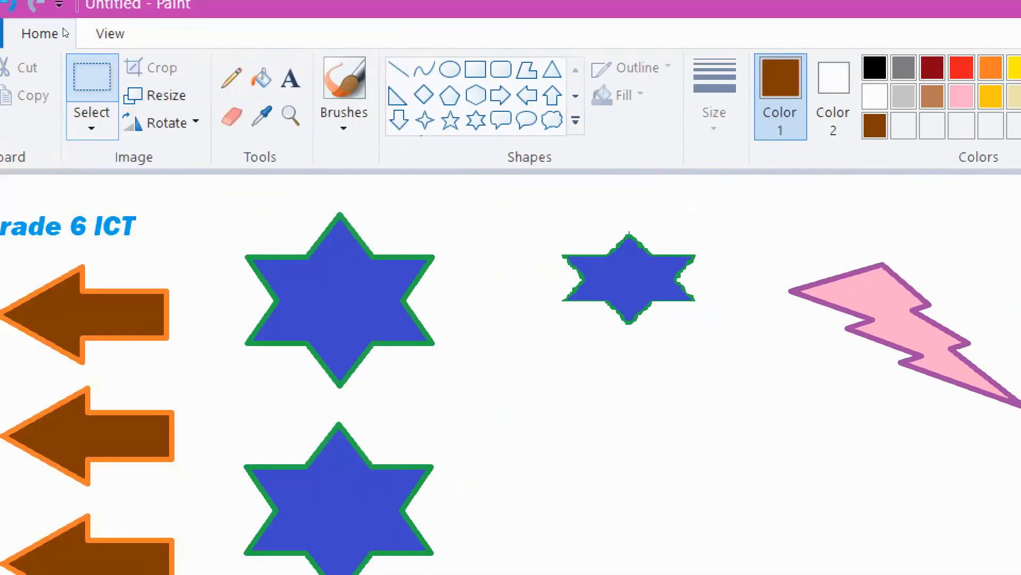
drag(284, 208, 497, 397)
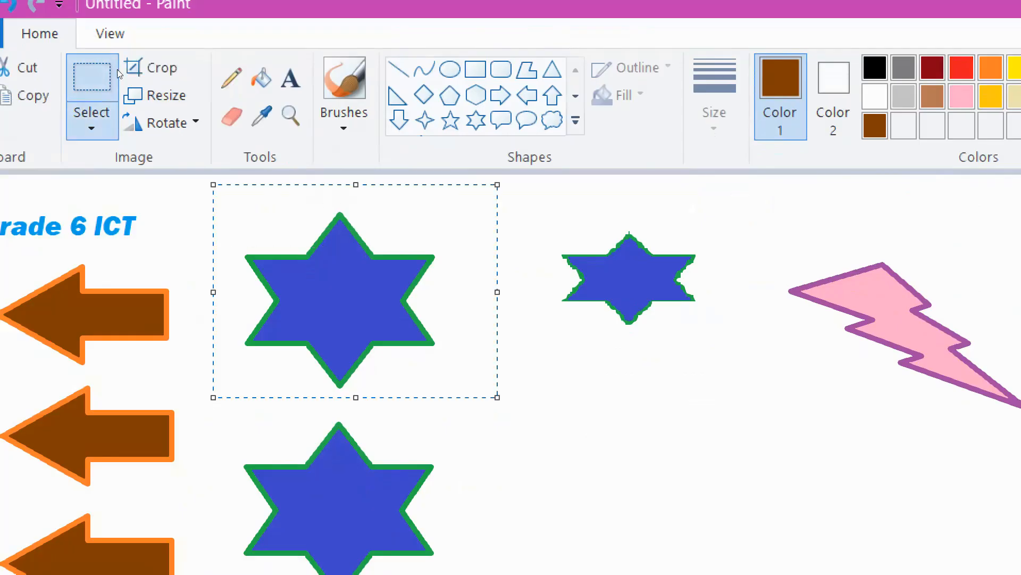
click(138, 86)
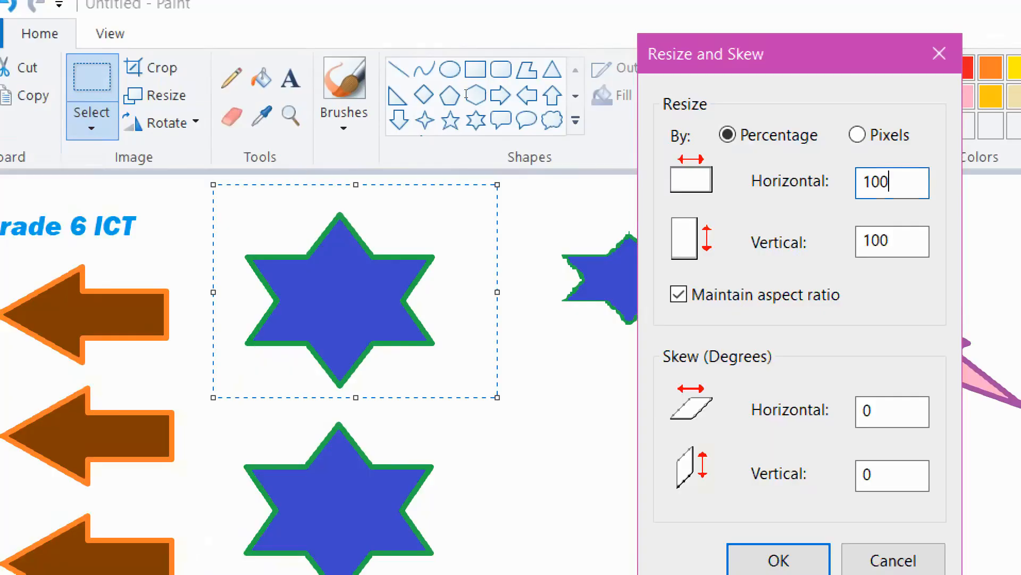
key(ctrl+a)
text(4)
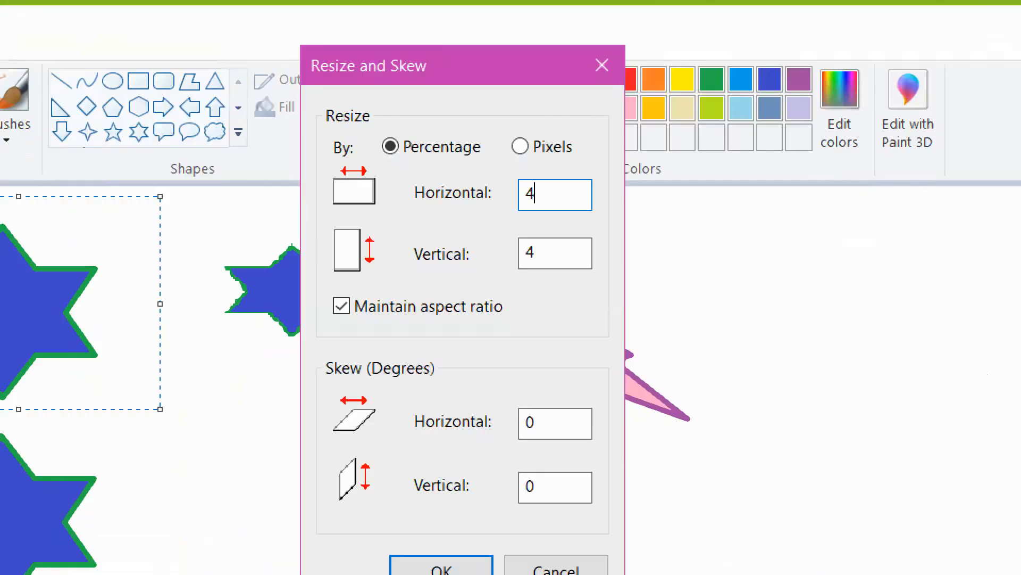
text(0)
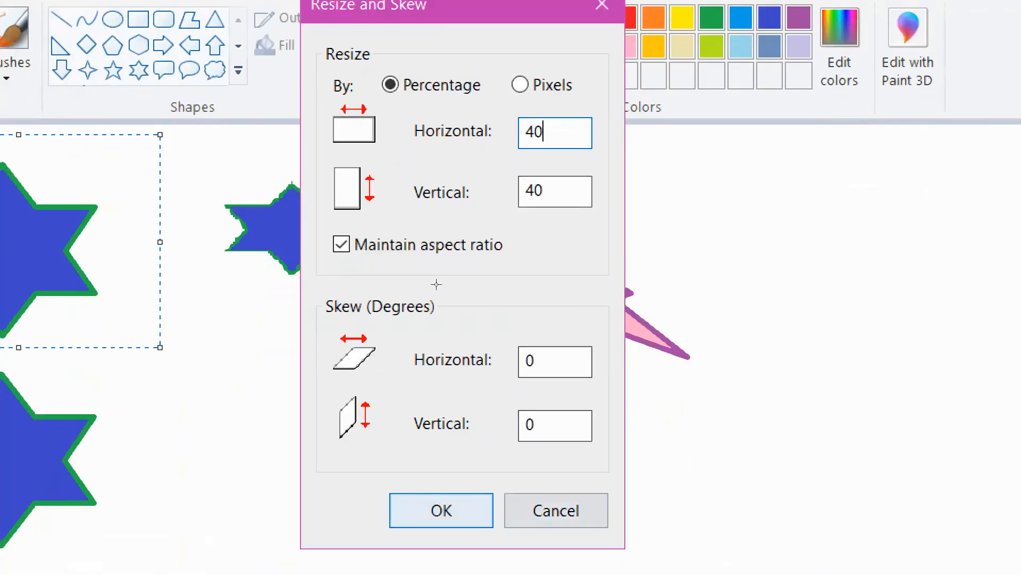
key(Return)
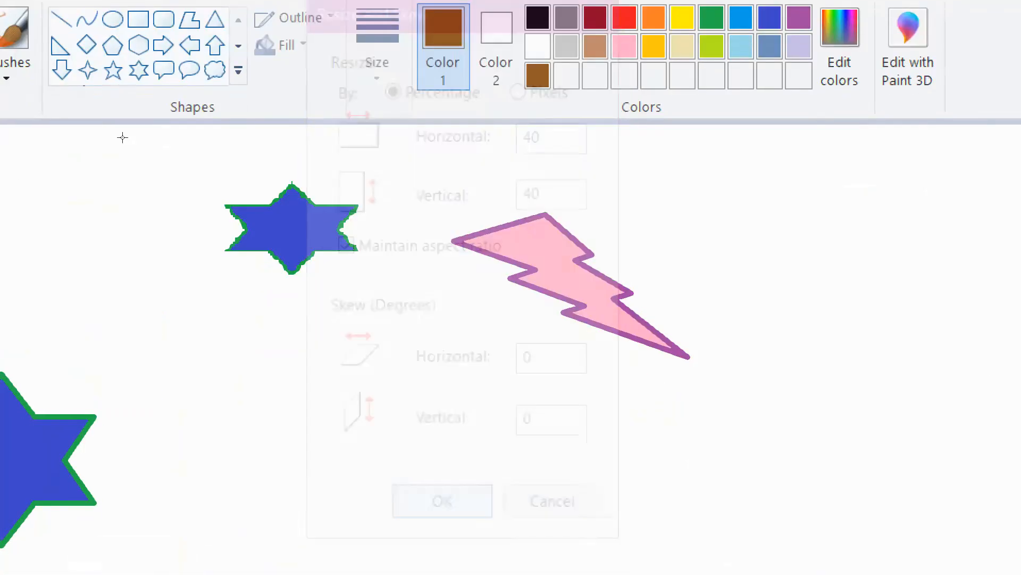
- Move the small star slightly and resize it to 200 percent
mouse_move(336, 181)
mouse_down()
mouse_move(427, 240)
mouse_move(381, 238)
mouse_move(381, 228)
mouse_up()
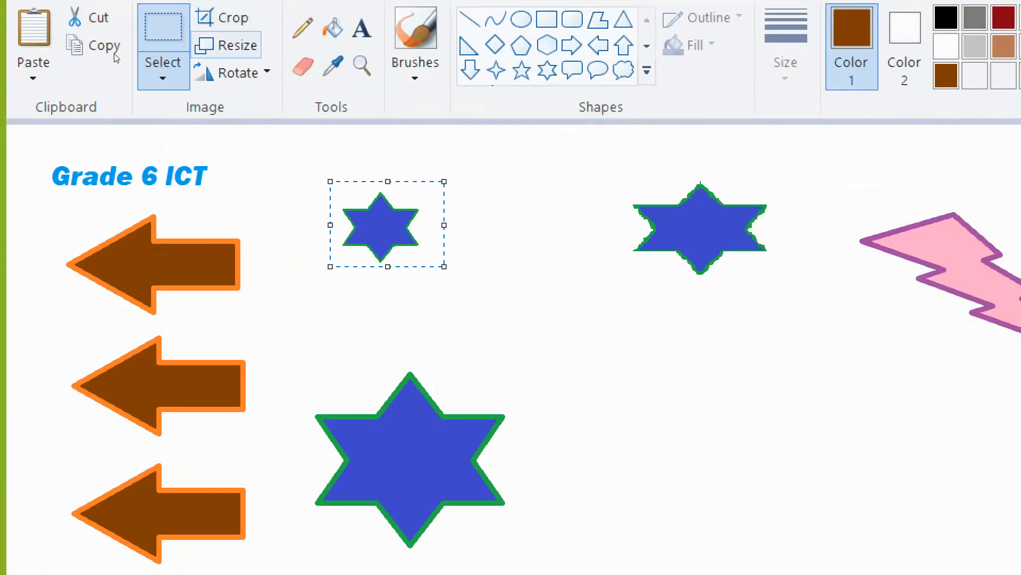
click(227, 46)
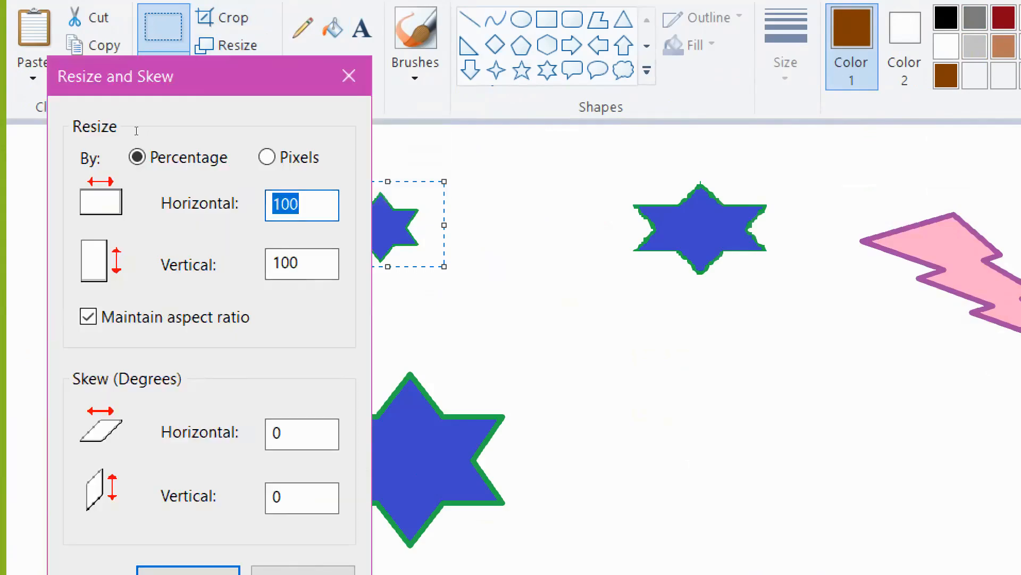
text(200)
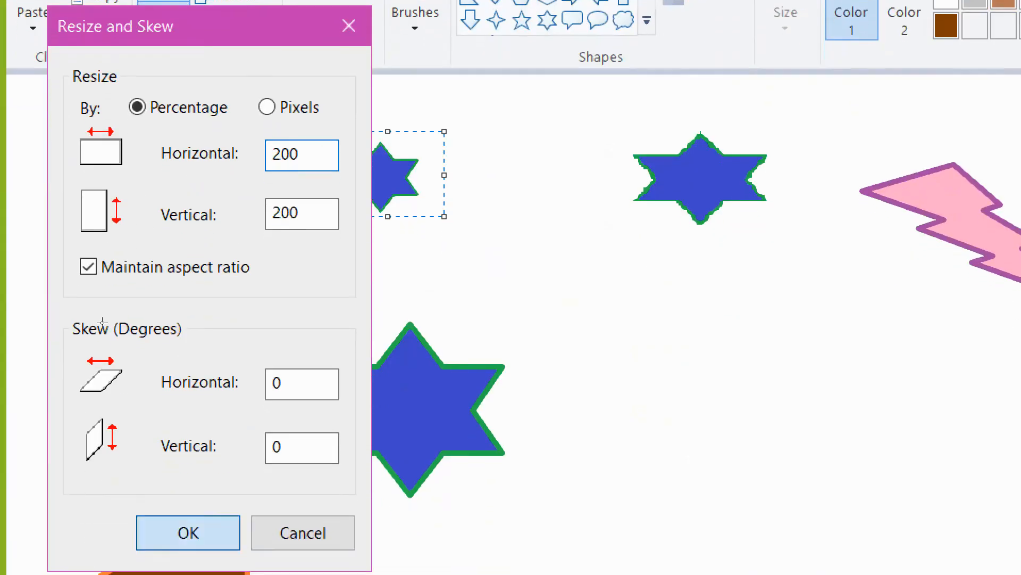
key(Return)
click(308, 418)
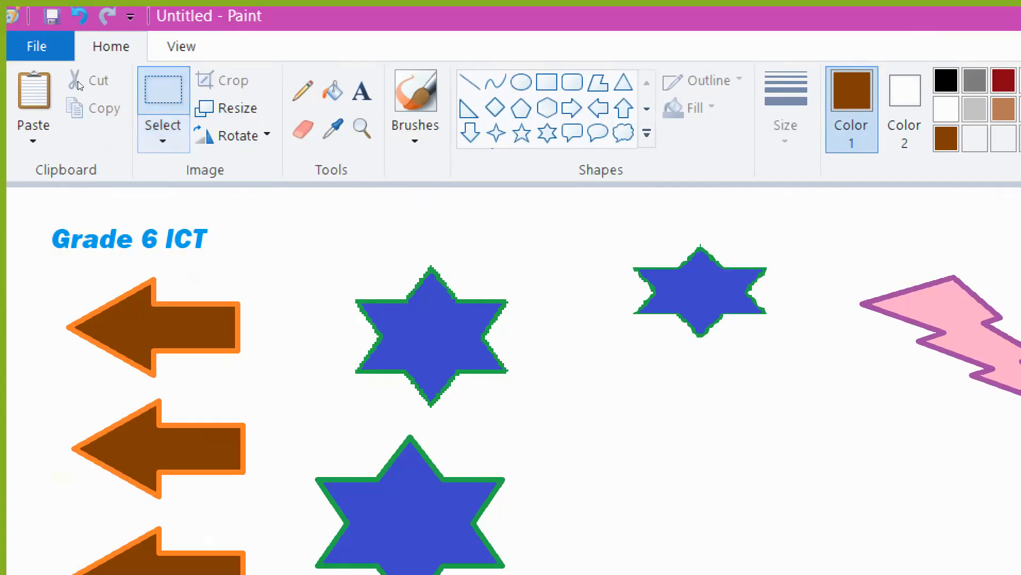
- Select the middle arrow with a rectangular selection, rotate it right 90°, and move it beside the upper-left star
click(169, 134)
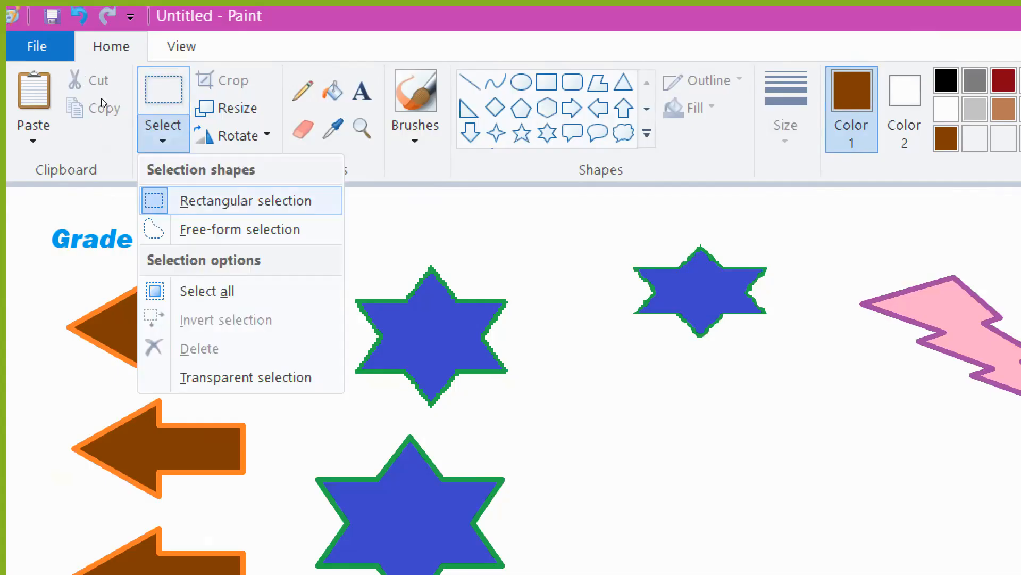
click(202, 198)
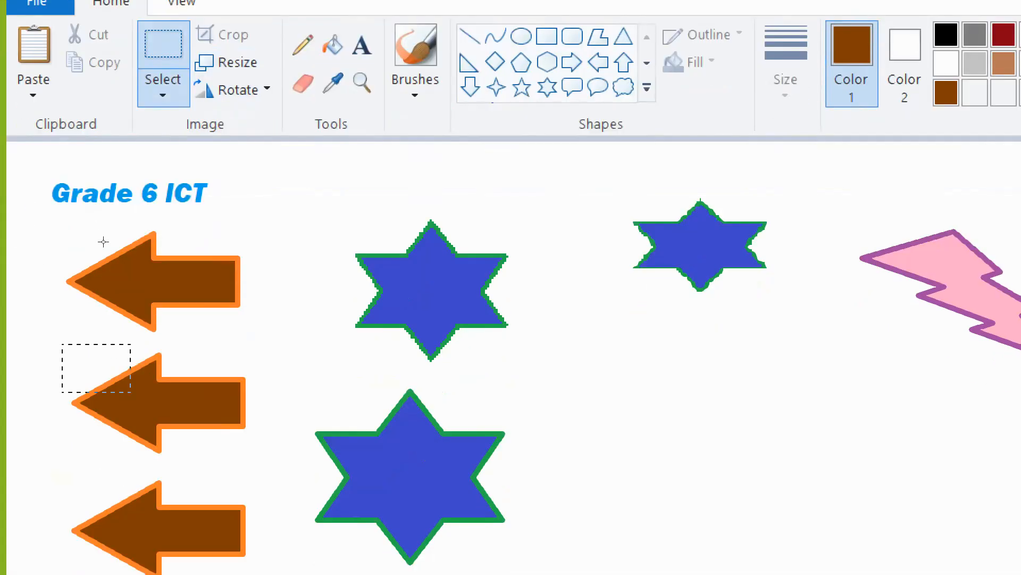
drag(130, 392, 268, 462)
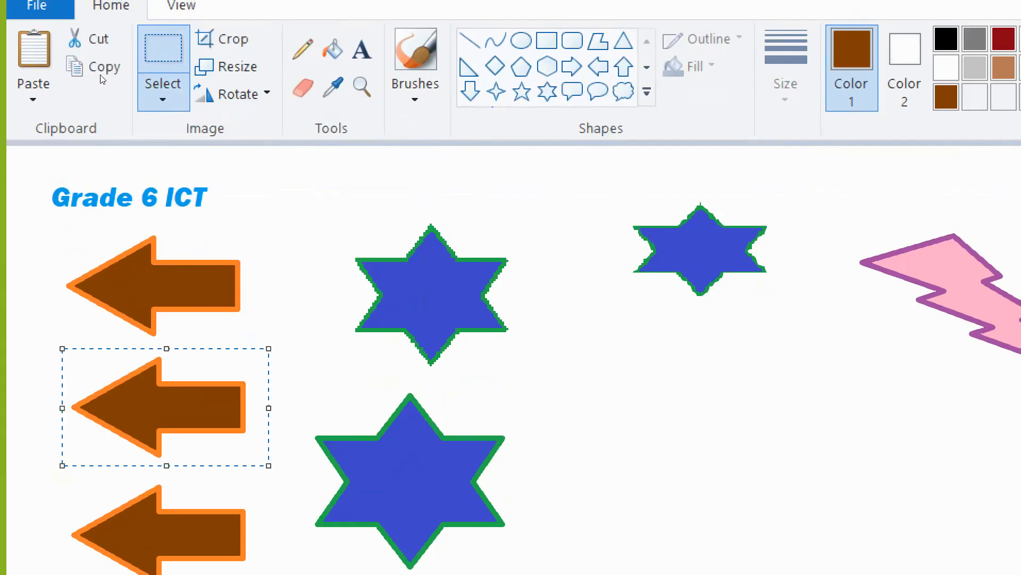
click(234, 94)
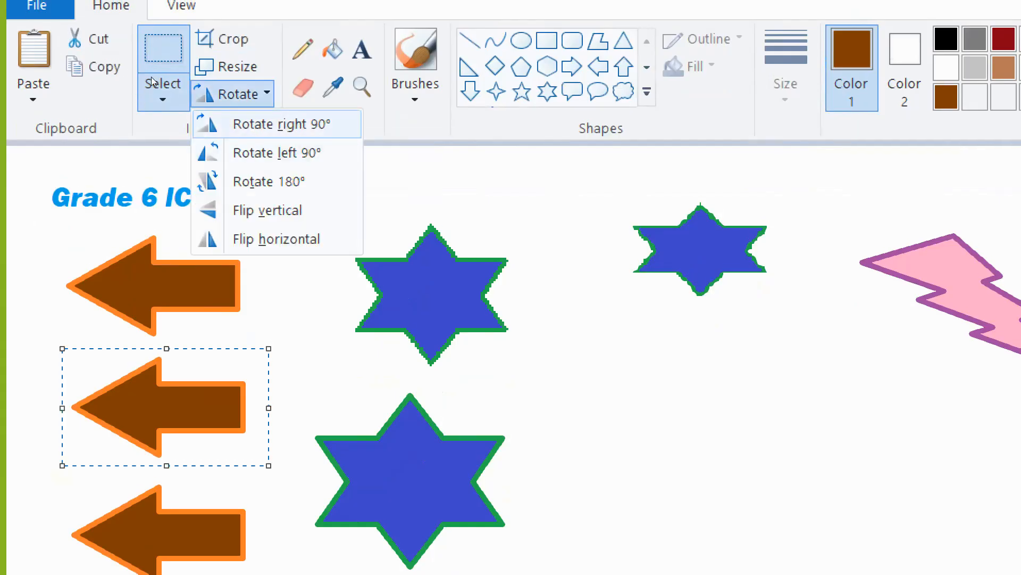
click(282, 125)
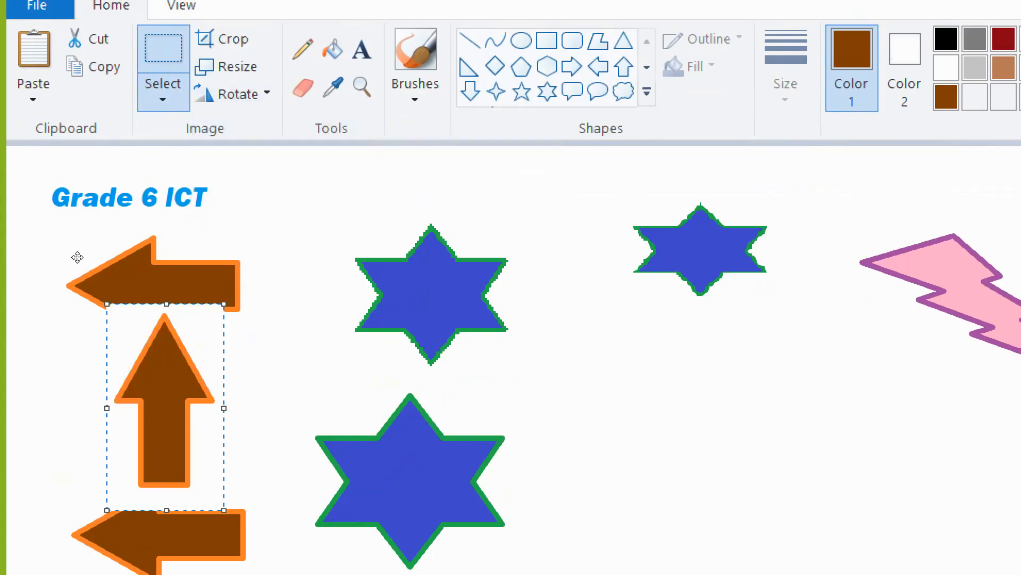
drag(91, 239, 161, 222)
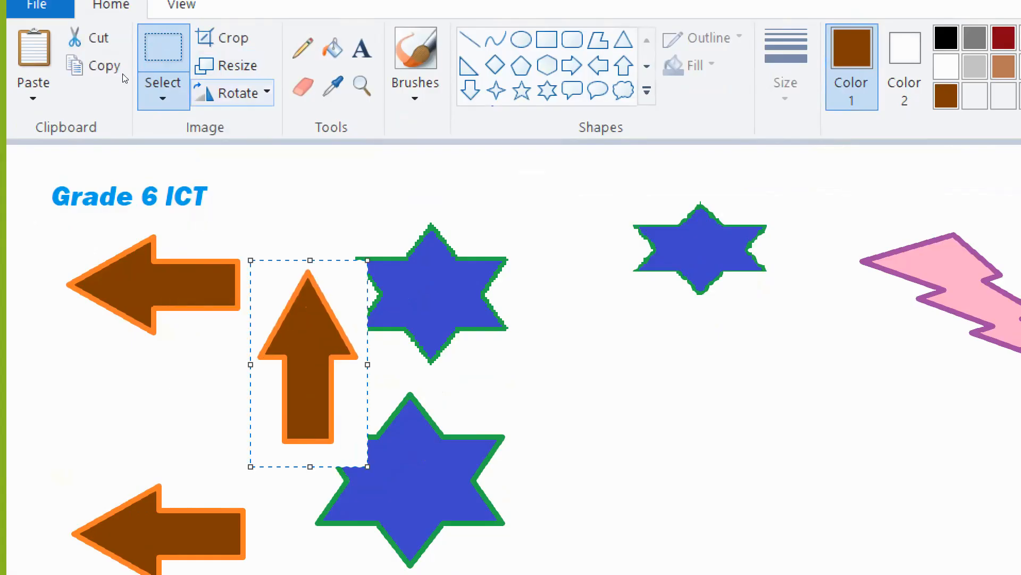
- Rotate the moved arrow left 90° twice
click(238, 94)
click(274, 148)
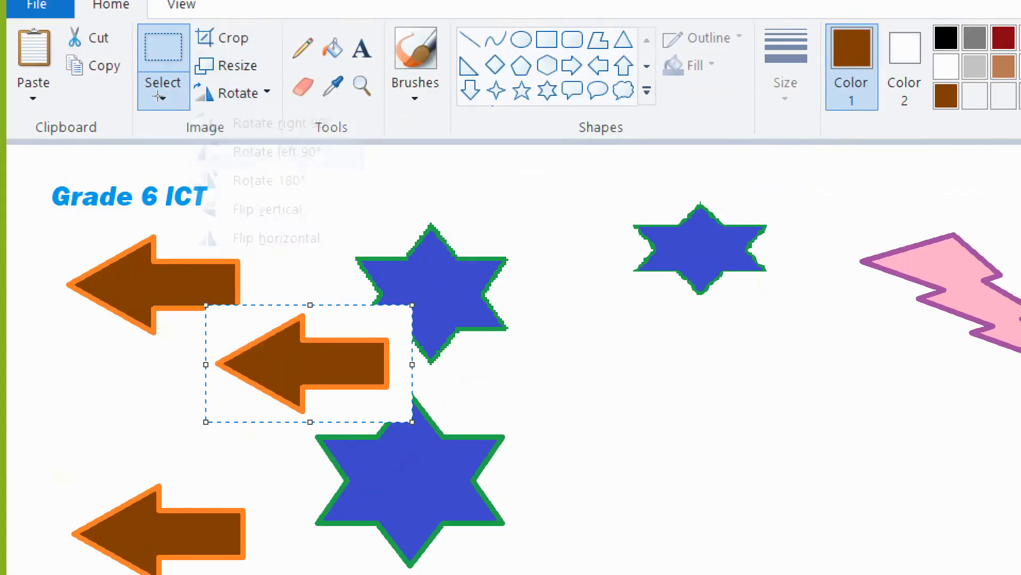
click(237, 93)
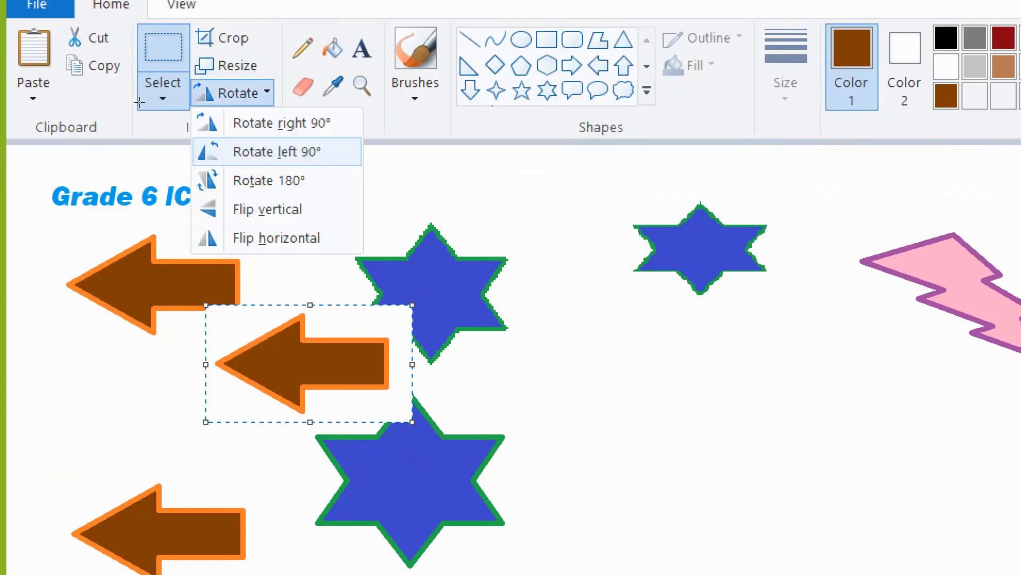
click(275, 152)
- Rotate the moved arrow repeatedly by 90° turns until it points right
key(alt+h)
key(r)
key(o)
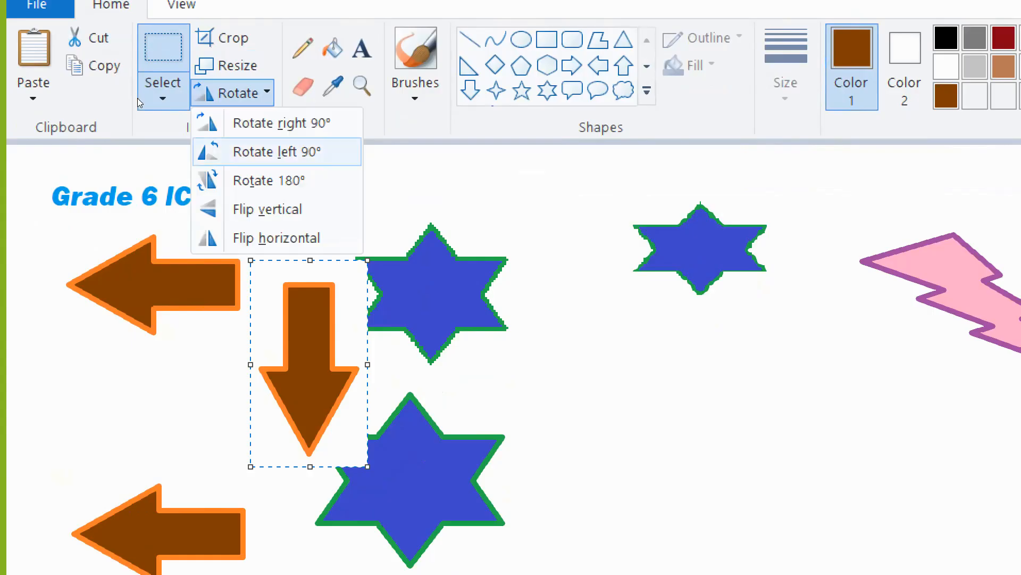
key(Return)
key(alt+h)
key(r)
key(o)
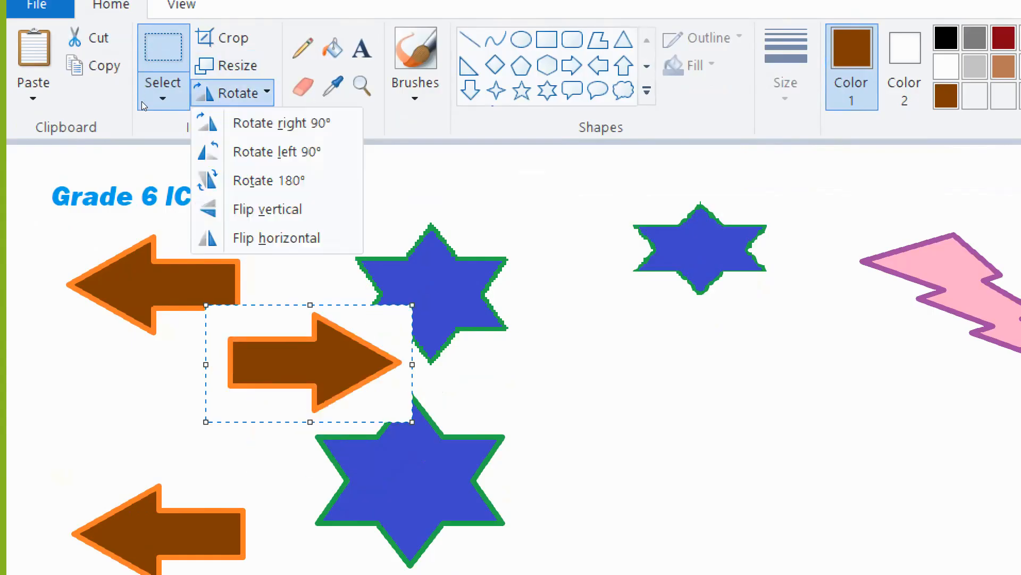
key(Down)
key(Return)
key(alt+h)
key(r)
key(o)
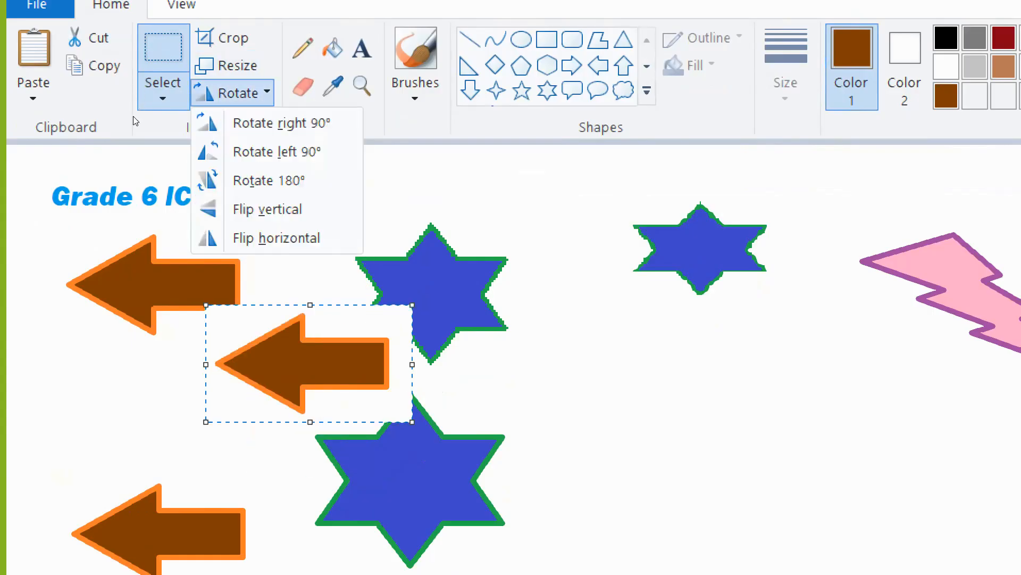
key(Down)
key(Return)
key(alt+h)
key(r)
key(o)
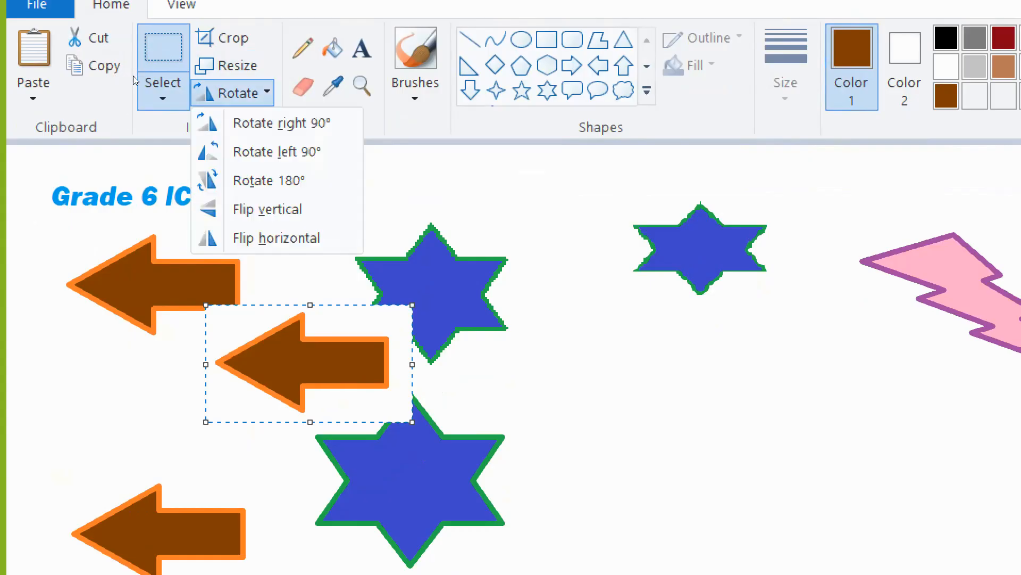
key(Down)
key(Return)
key(alt+h)
key(r)
key(o)
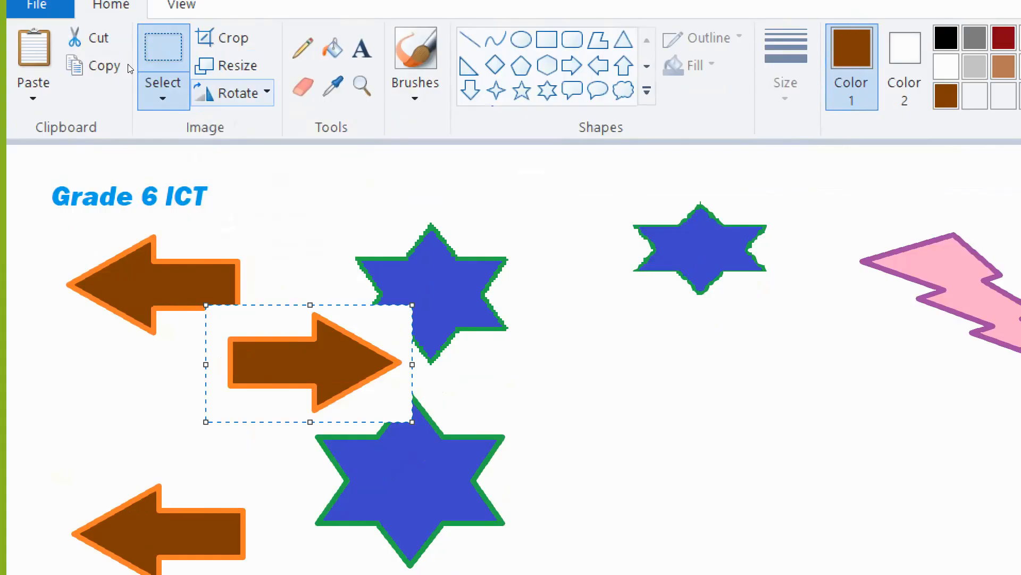
key(Up)
key(Return)
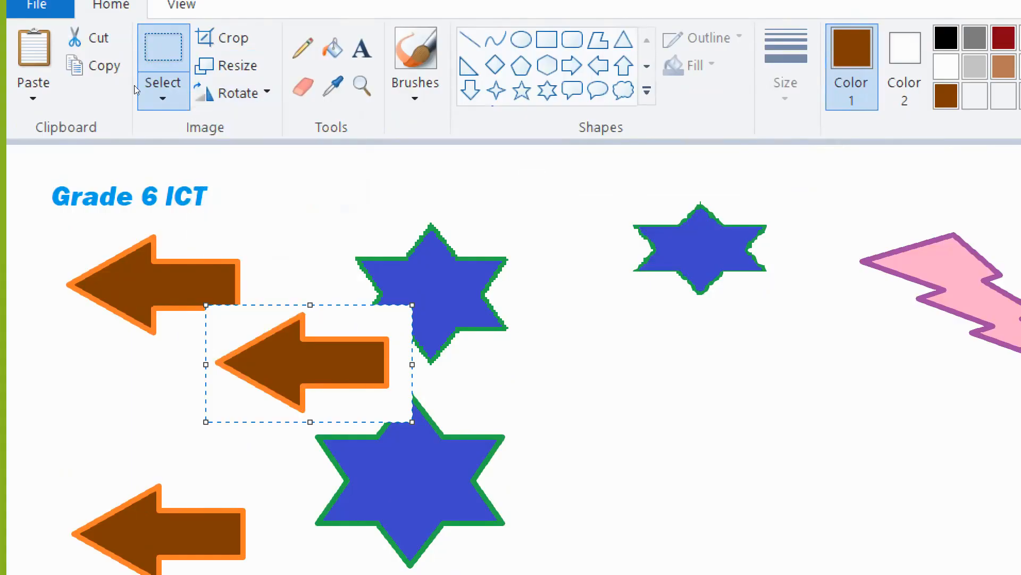
key(alt+h)
key(r)
key(o)
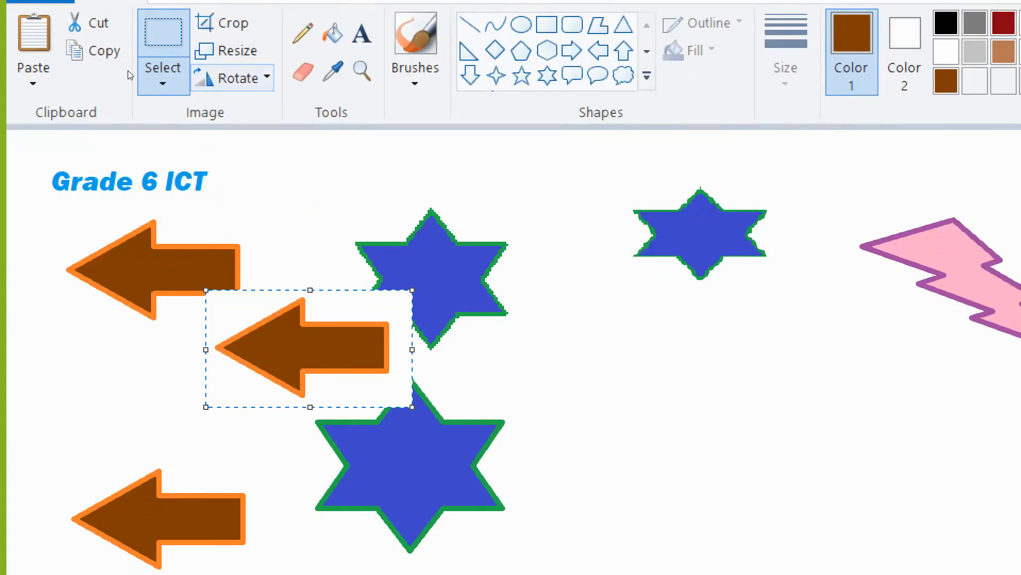
key(Up)
key(Return)
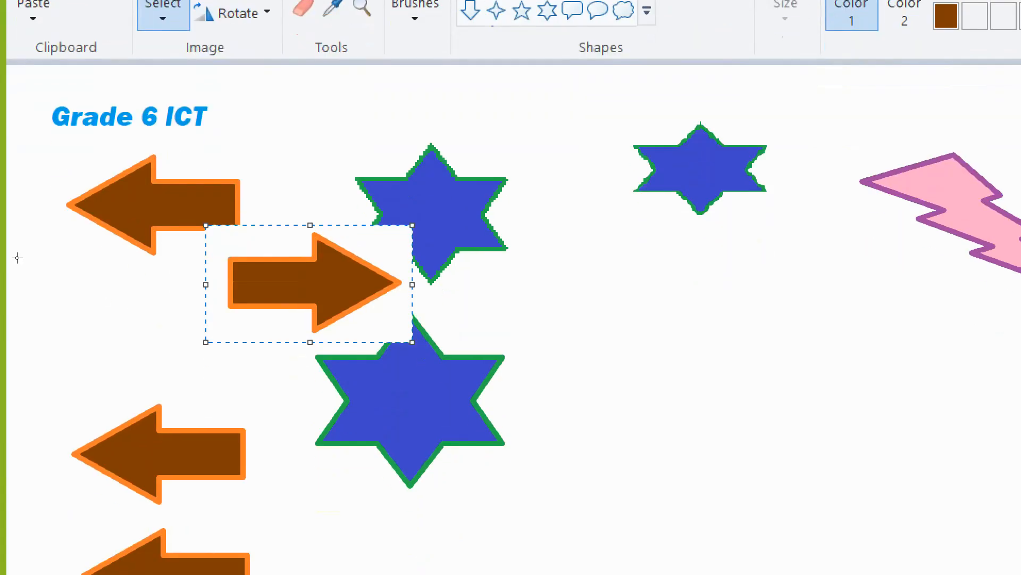
- Select the lower-left arrow and rotate it 180° to point right
drag(15, 388, 284, 516)
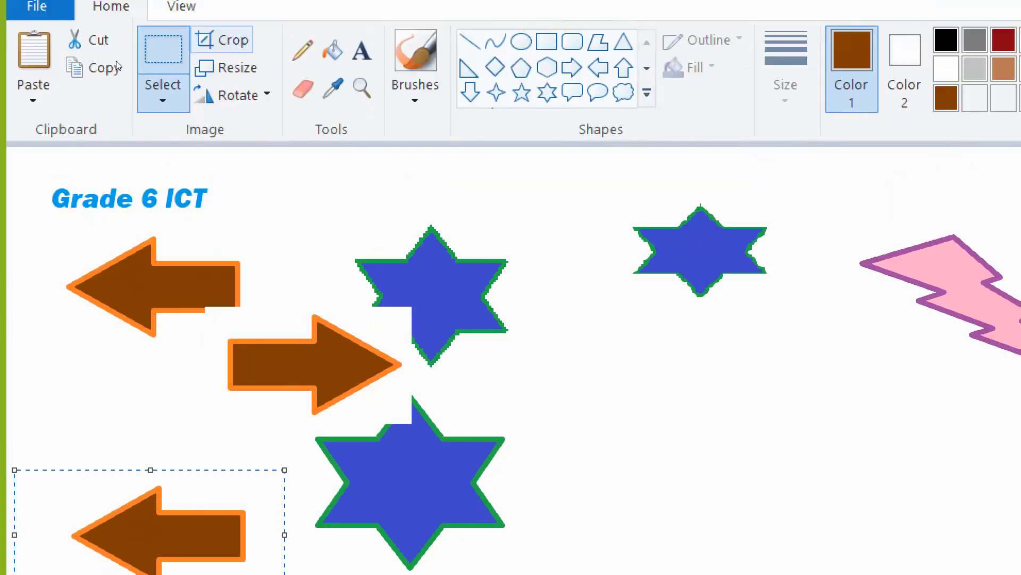
key(alt+h)
key(r)
key(o)
key(Down)
key(Down)
key(Down)
key(Down)
key(Return)
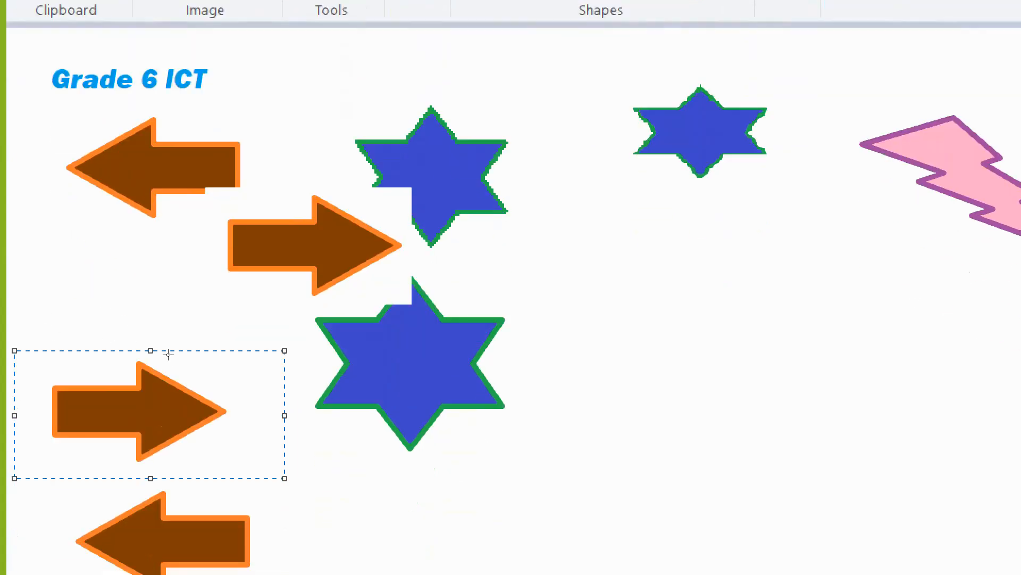
- Select the bottom arrow and rotate it left 90°
mouse_move(57, 492)
mouse_down()
mouse_move(344, 563)
mouse_move(289, 563)
mouse_move(287, 574)
mouse_up()
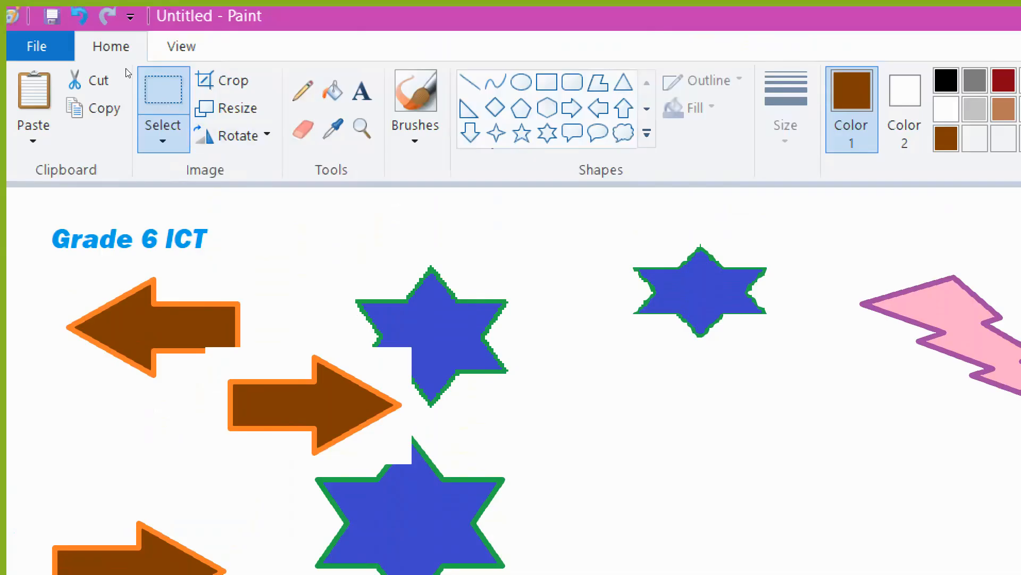
click(232, 136)
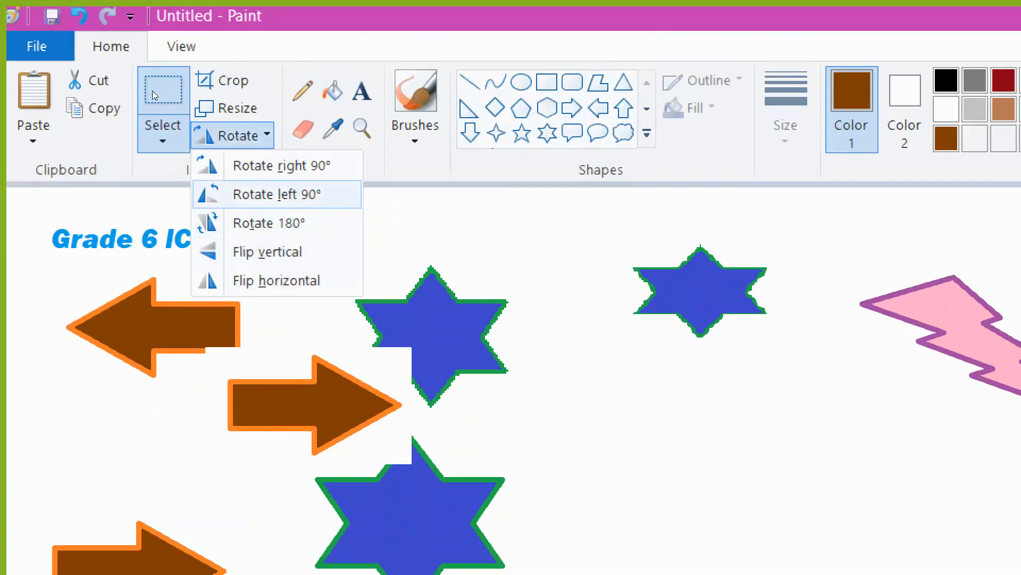
click(277, 165)
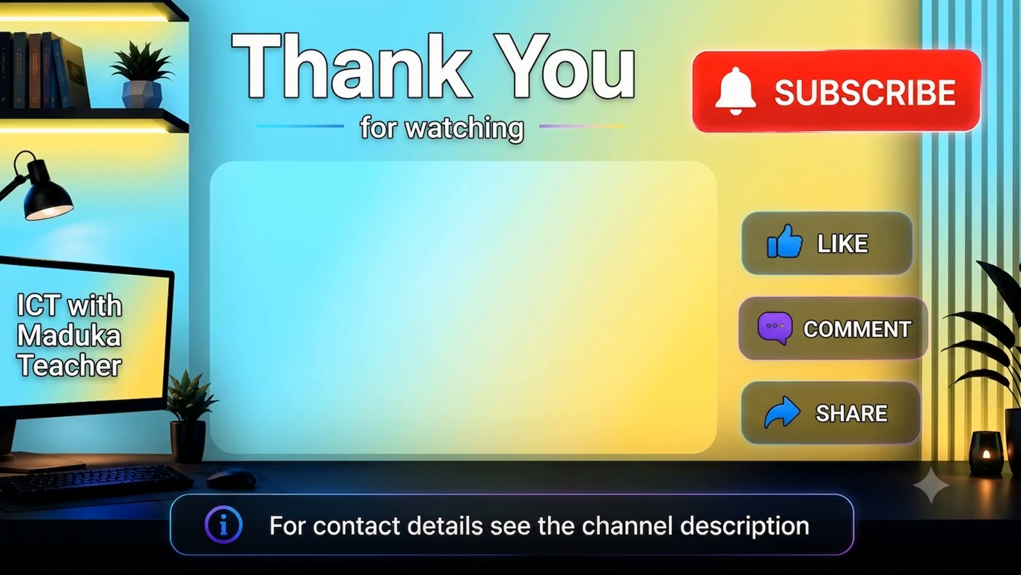